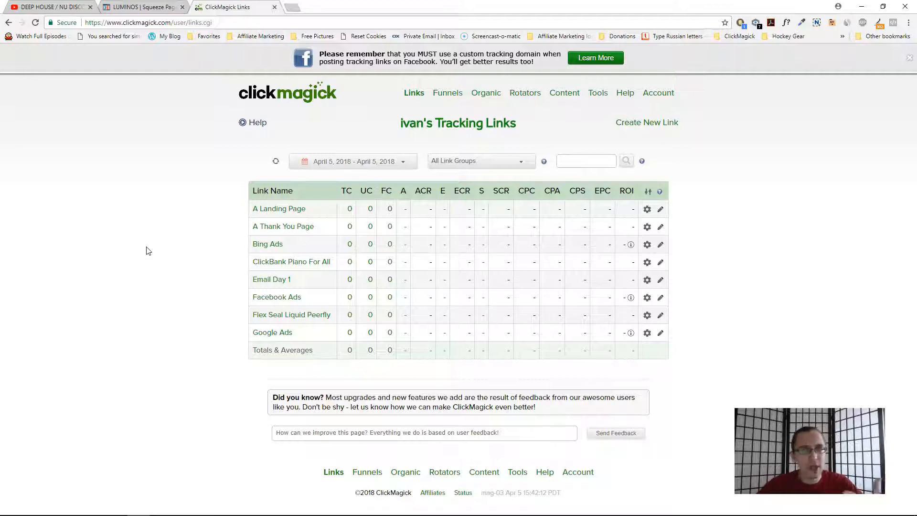
# - Open the ClickBank Piano For All link's settings and examine the tid parameter in its primary URL
pyautogui.click(150, 248)
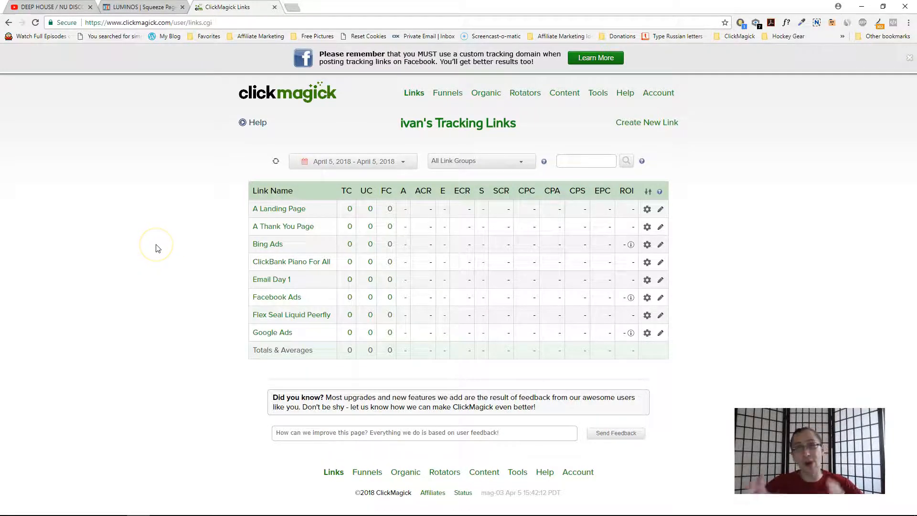
pyautogui.click(301, 262)
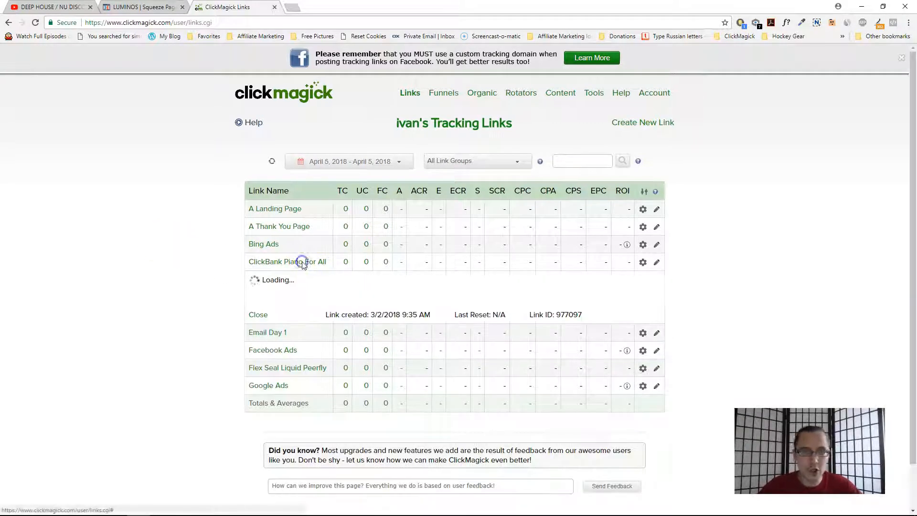
pyautogui.click(498, 380)
pyautogui.doubleClick(498, 380)
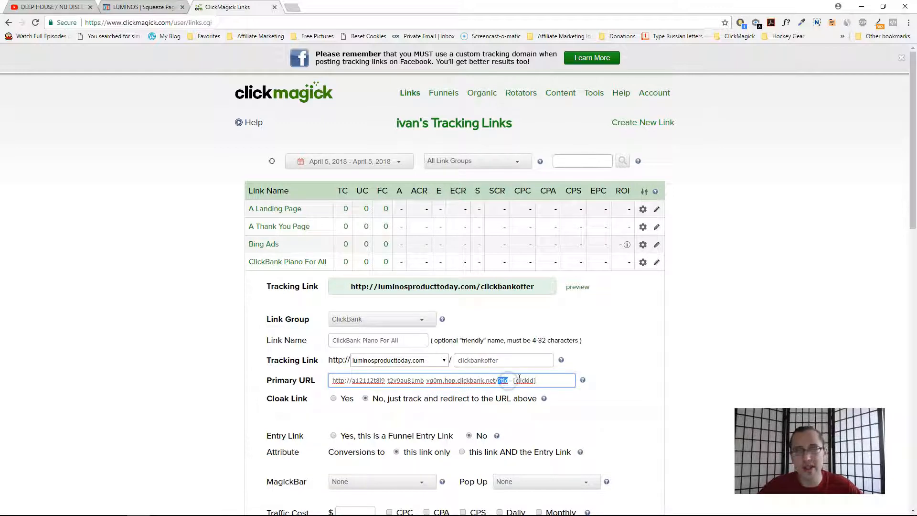
pyautogui.doubleClick(524, 380)
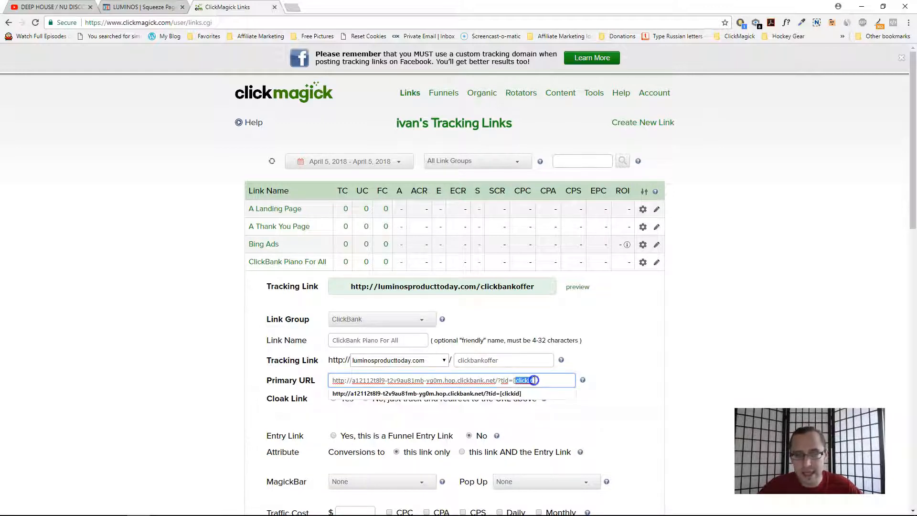
pyautogui.click(267, 262)
pyautogui.moveTo(265, 214)
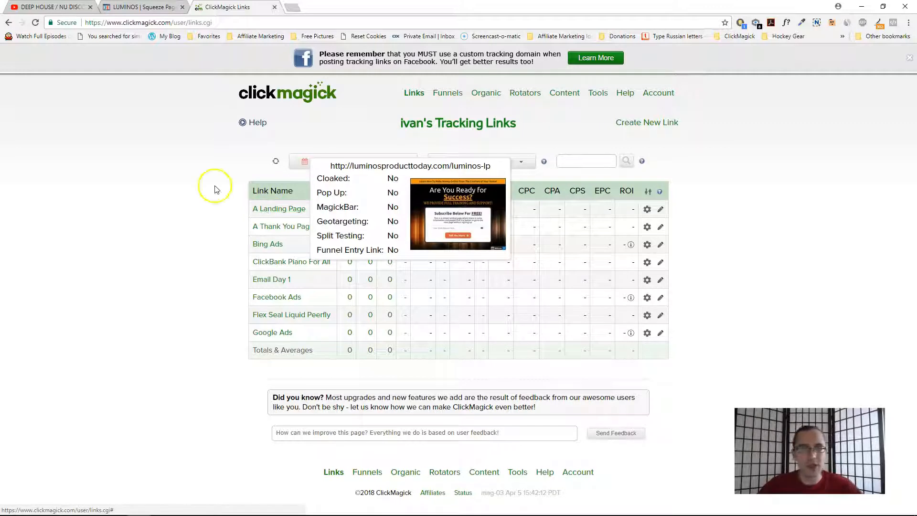
# - Switch to the ClickFunnels tab and preview the squeeze page from its funnel step, then close the preview
pyautogui.click(141, 6)
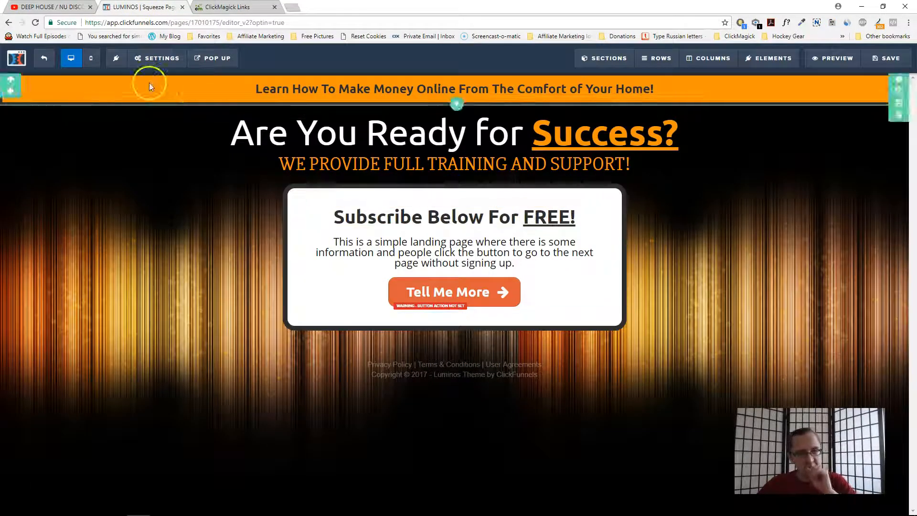
pyautogui.click(44, 58)
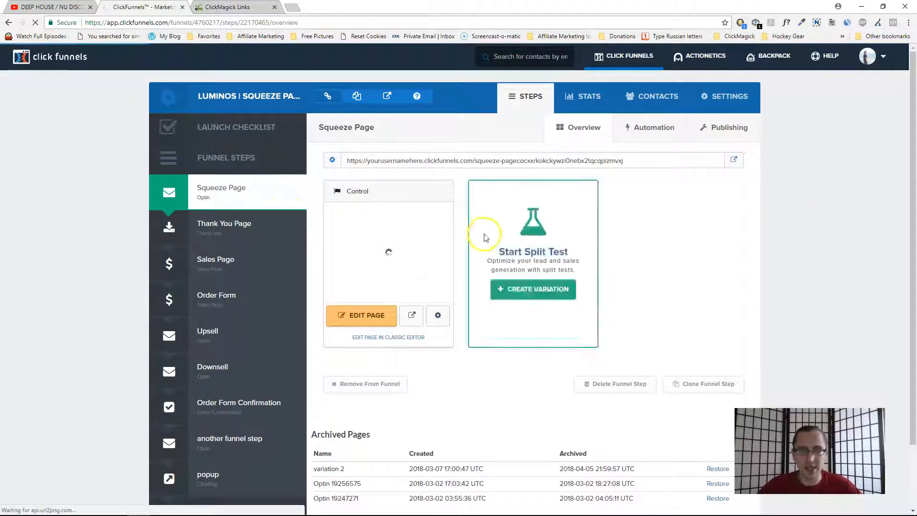
pyautogui.click(411, 314)
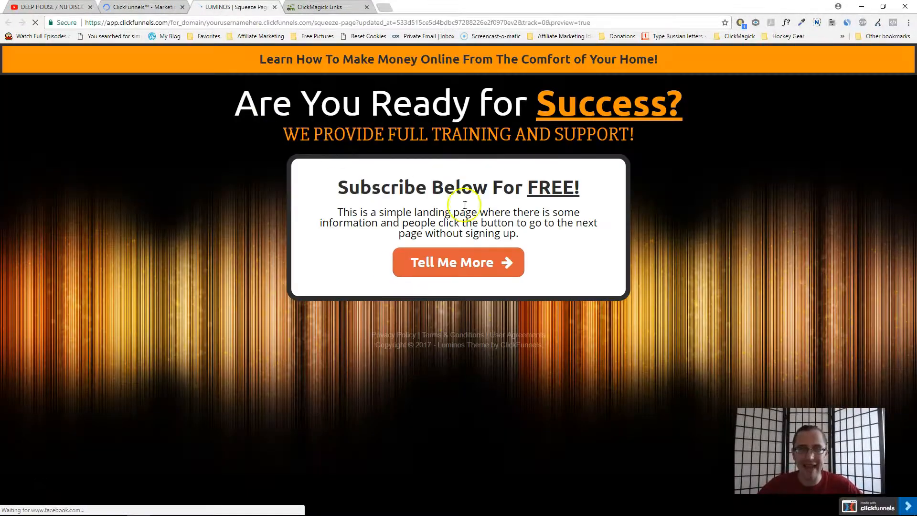
pyautogui.click(274, 8)
pyautogui.click(370, 323)
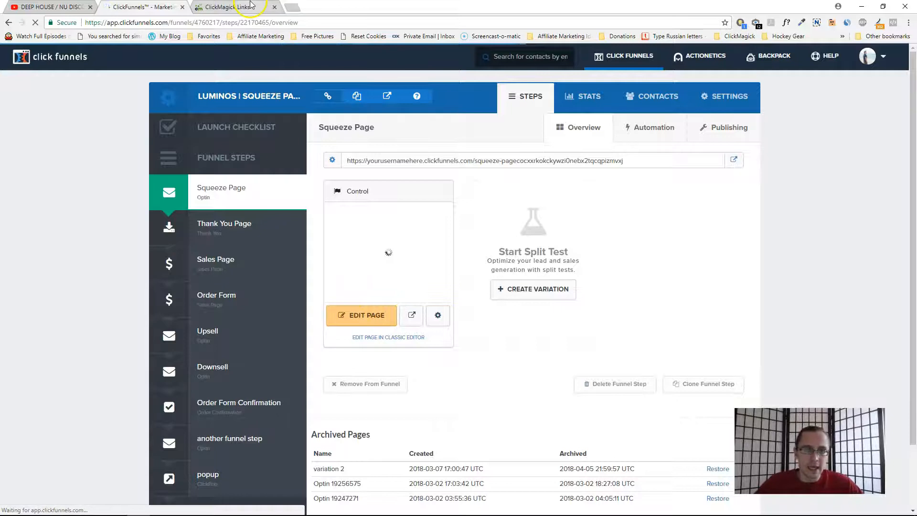
# - Append ?s1=[clickid] to the A Landing Page link's primary URL and save the changes
pyautogui.hotkey('ctrl', 'Tab')
pyautogui.click(287, 209)
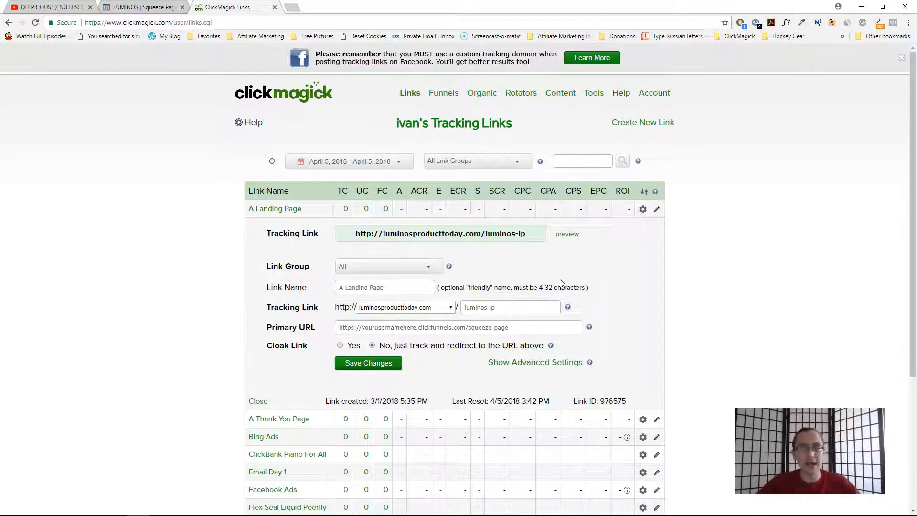
pyautogui.click(546, 330)
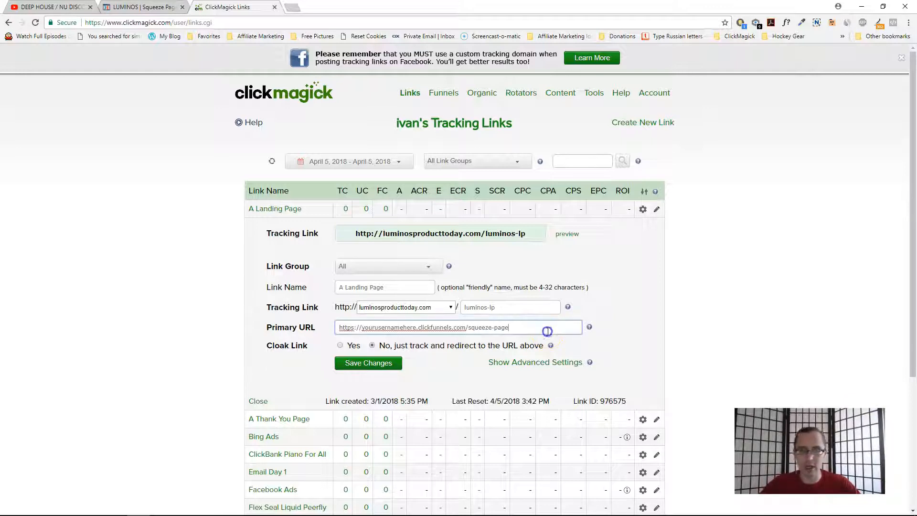
pyautogui.write('?s1=[clickid]')
pyautogui.click(222, 347)
pyautogui.click(353, 367)
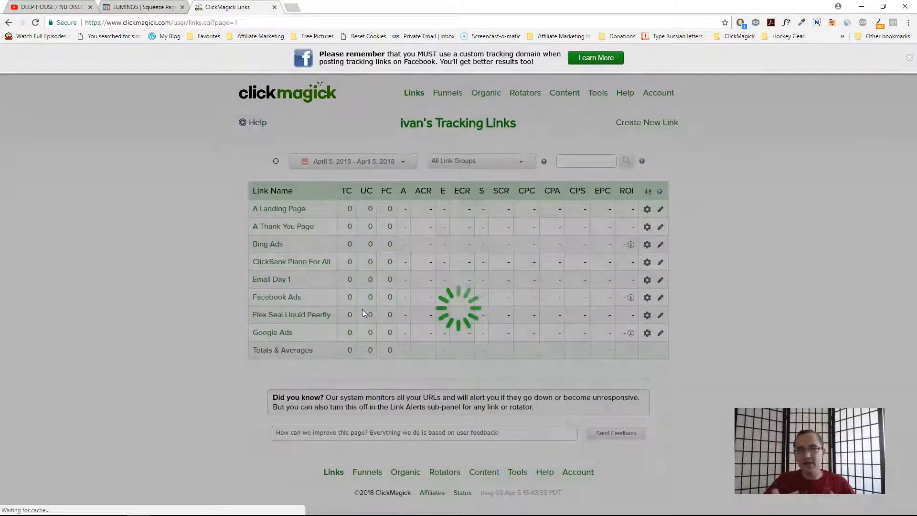
# - Preview the A Landing Page tracking link and inspect the s1 parameter in the resulting page address
pyautogui.click(277, 208)
pyautogui.click(483, 334)
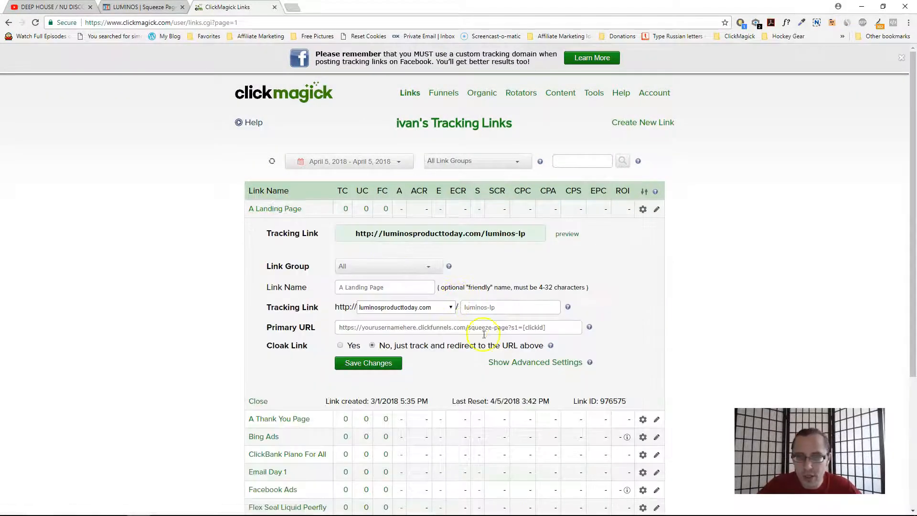
pyautogui.click(509, 329)
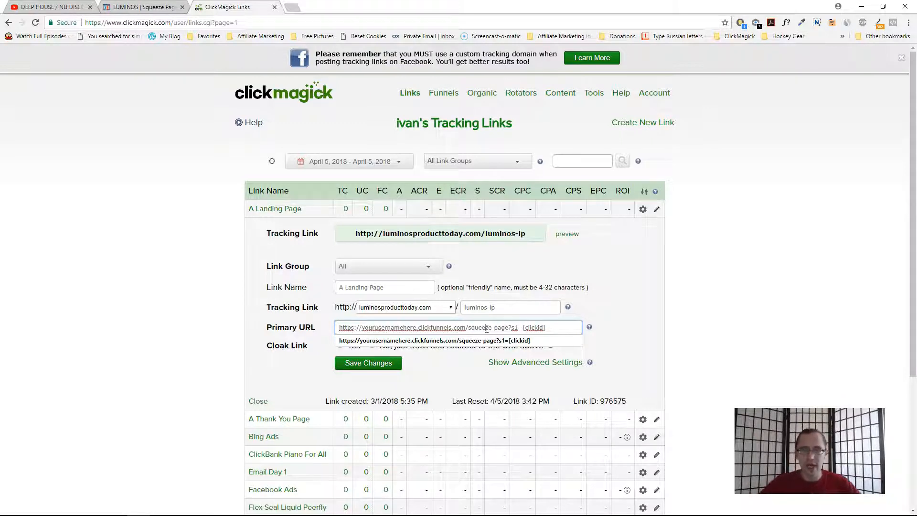
pyautogui.click(216, 295)
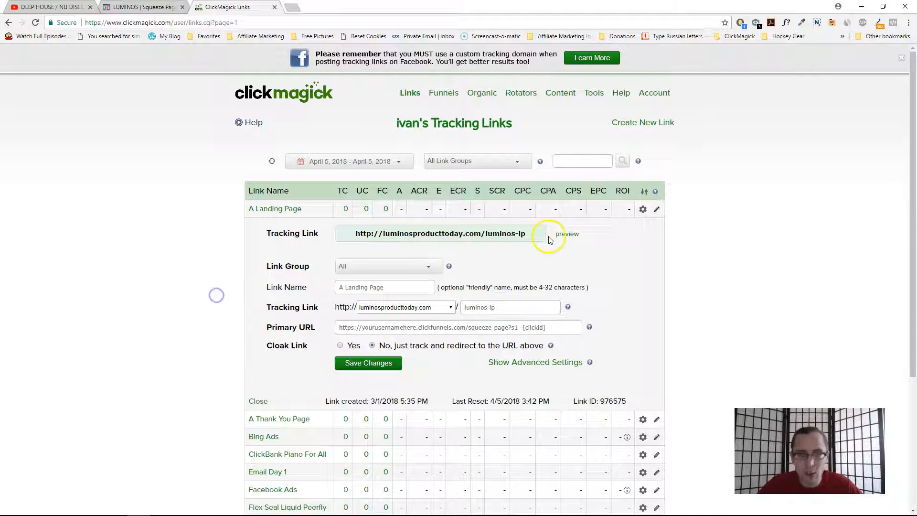
pyautogui.click(568, 234)
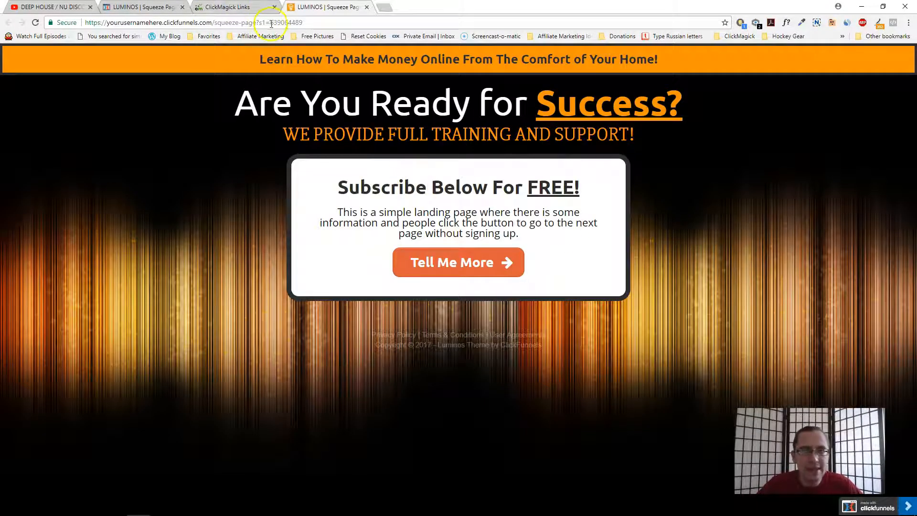
pyautogui.moveTo(270, 23); pyautogui.dragTo(304, 23)
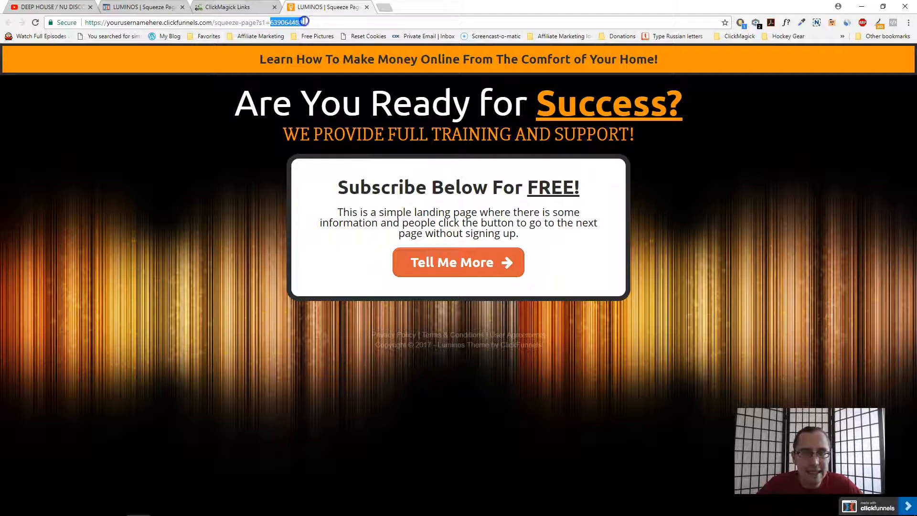
pyautogui.click(367, 7)
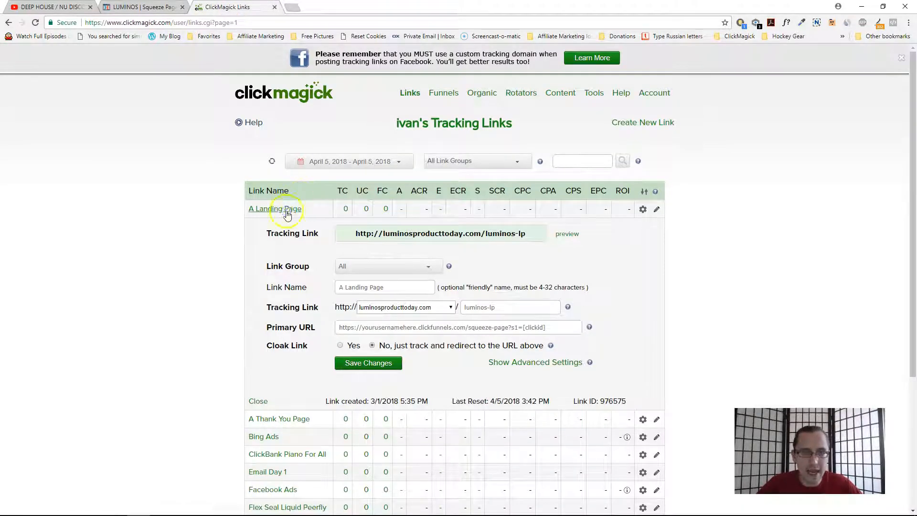
# - Preview the ClickBank Piano For All tracking link and trace its redirects with Redirect Path, inspecting the tid value
pyautogui.click(274, 208)
pyautogui.click(287, 262)
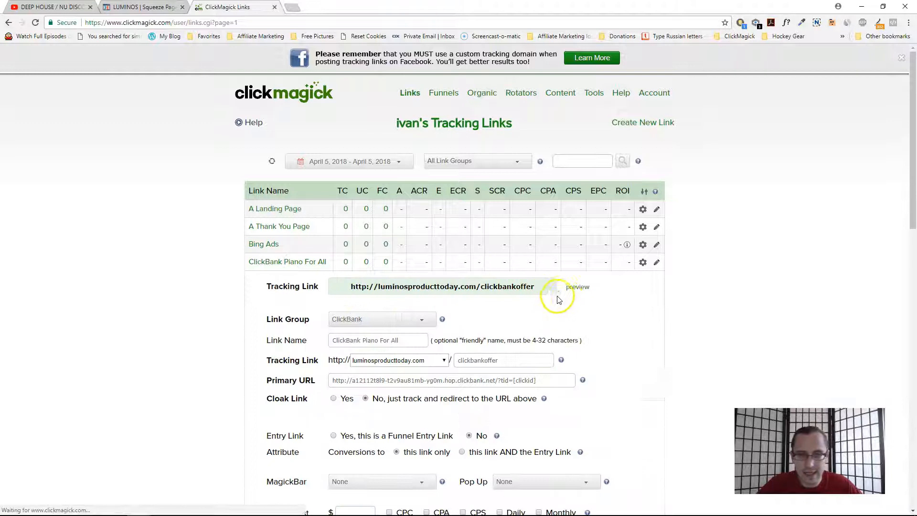
pyautogui.click(578, 287)
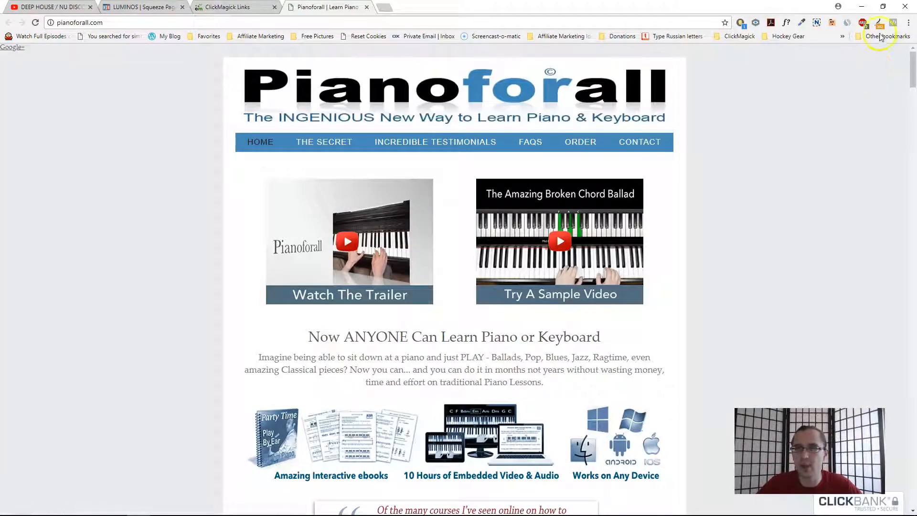
pyautogui.click(878, 22)
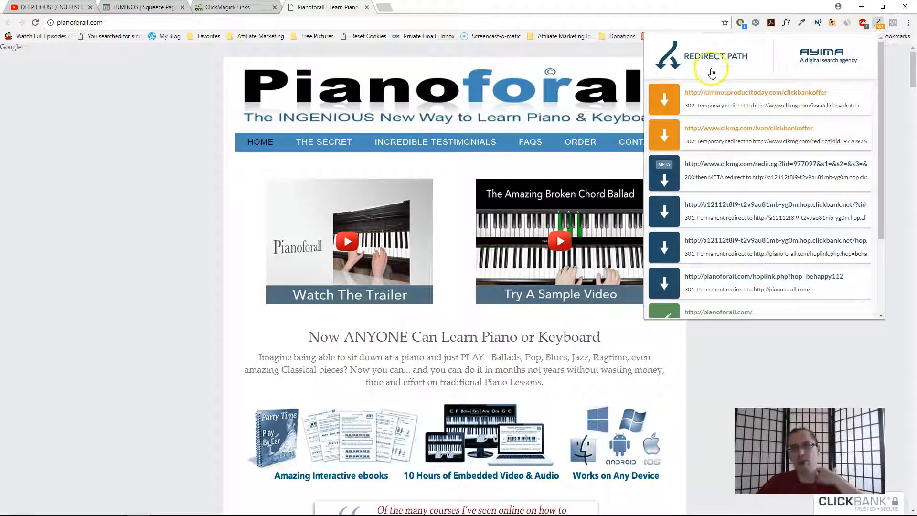
pyautogui.click(759, 174)
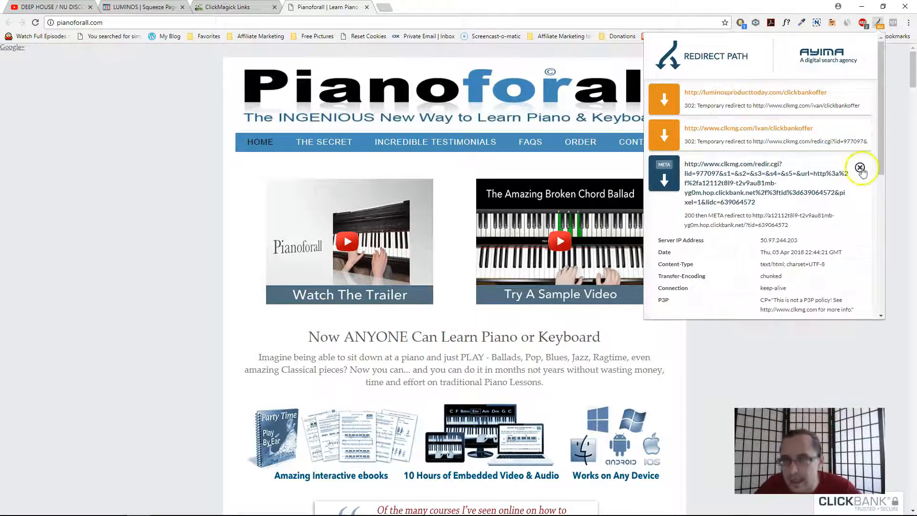
pyautogui.click(859, 167)
pyautogui.click(783, 205)
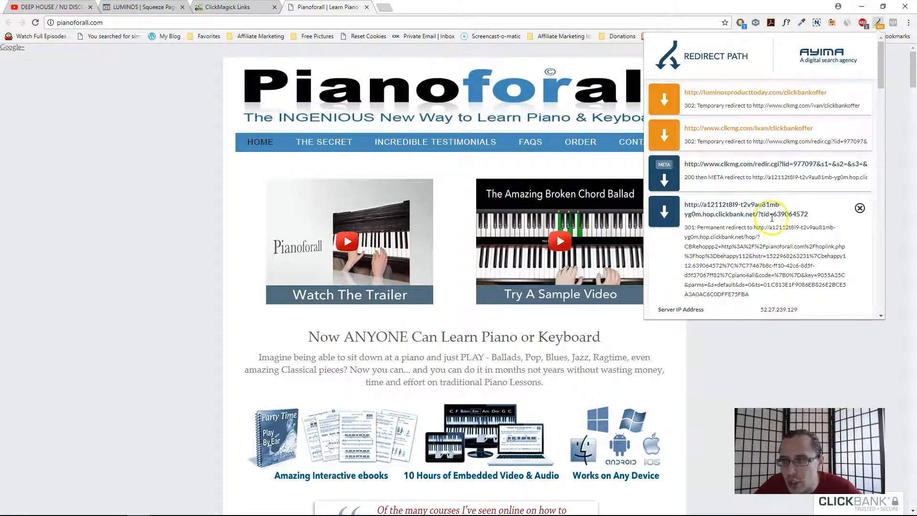
pyautogui.moveTo(773, 214); pyautogui.dragTo(807, 215)
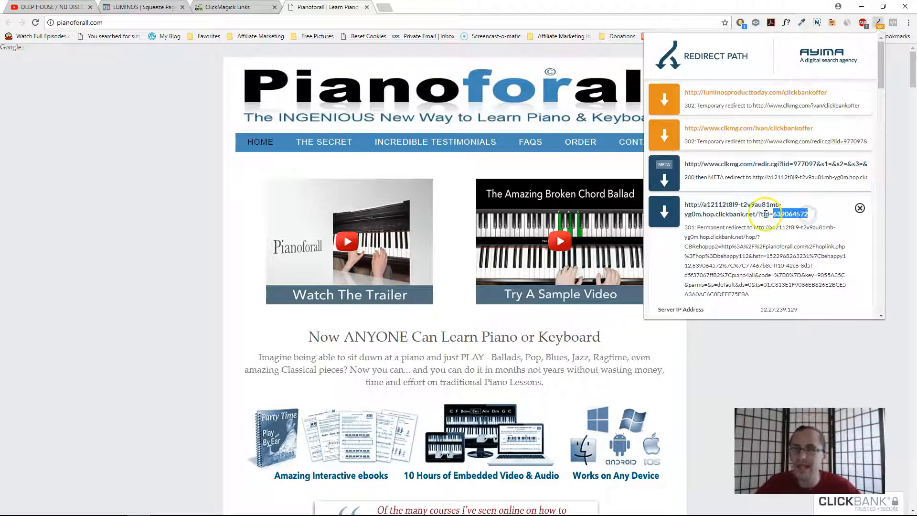
pyautogui.click(877, 22)
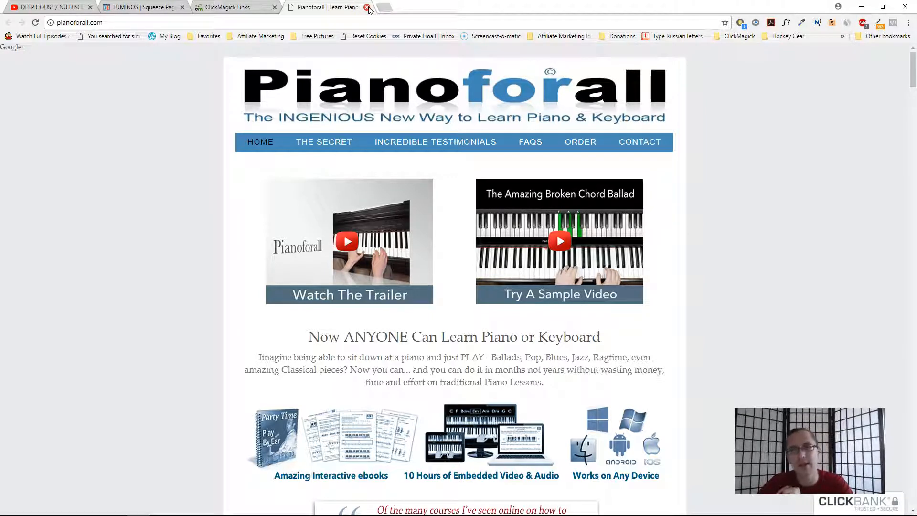
pyautogui.click(366, 7)
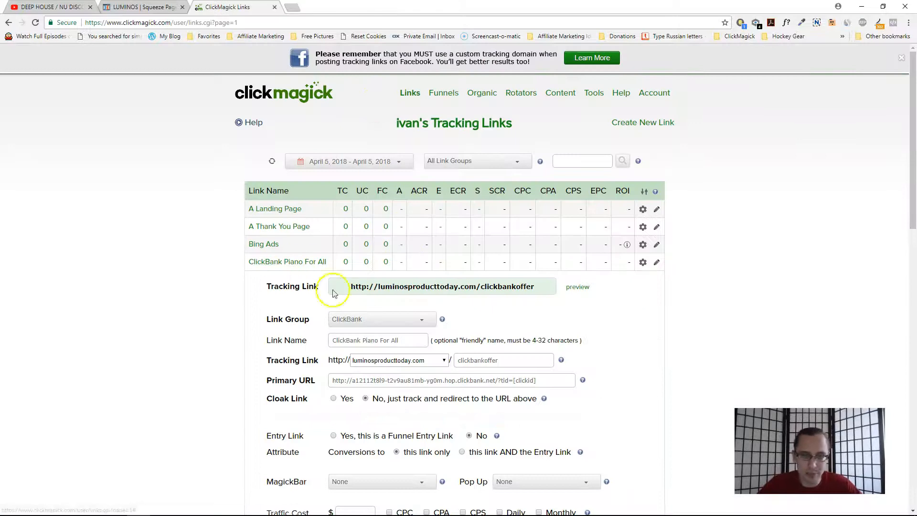
# - Compare the clickid parameters in the ClickBank Piano For All and A Landing Page primary URLs
pyautogui.click(298, 261)
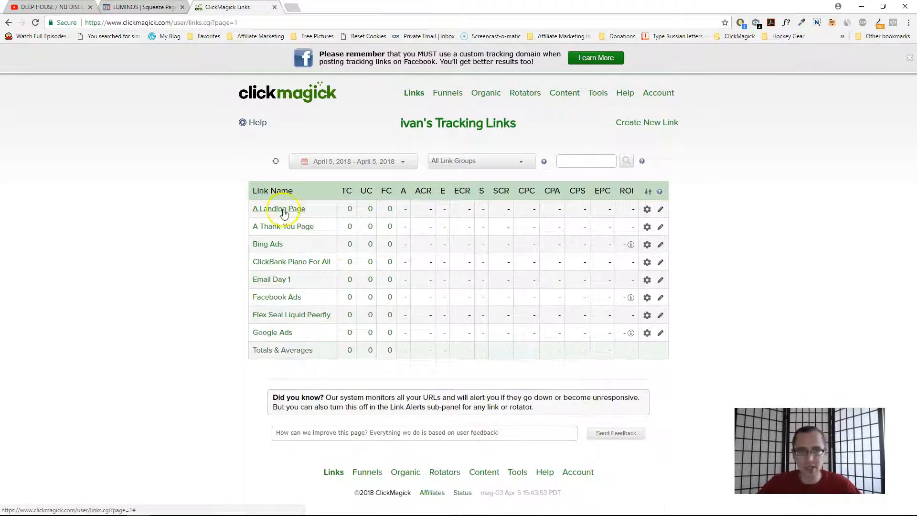
pyautogui.click(304, 261)
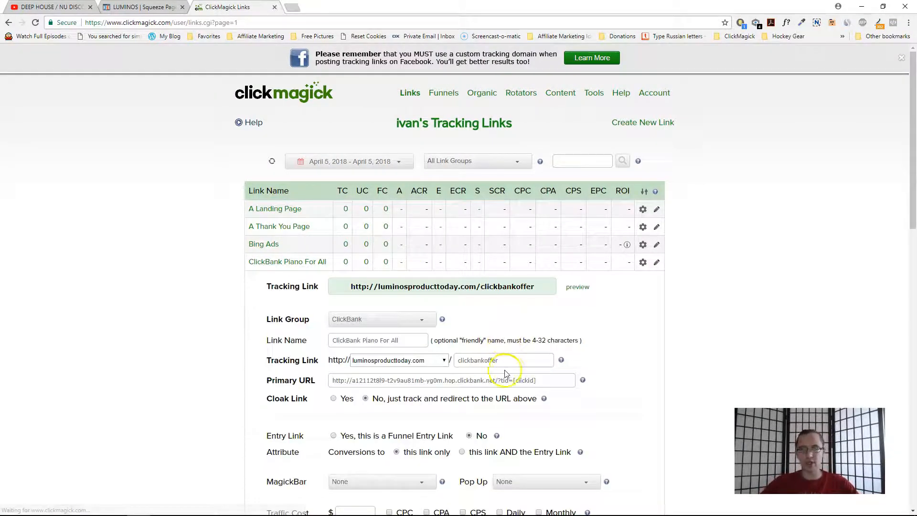
pyautogui.doubleClick(523, 380)
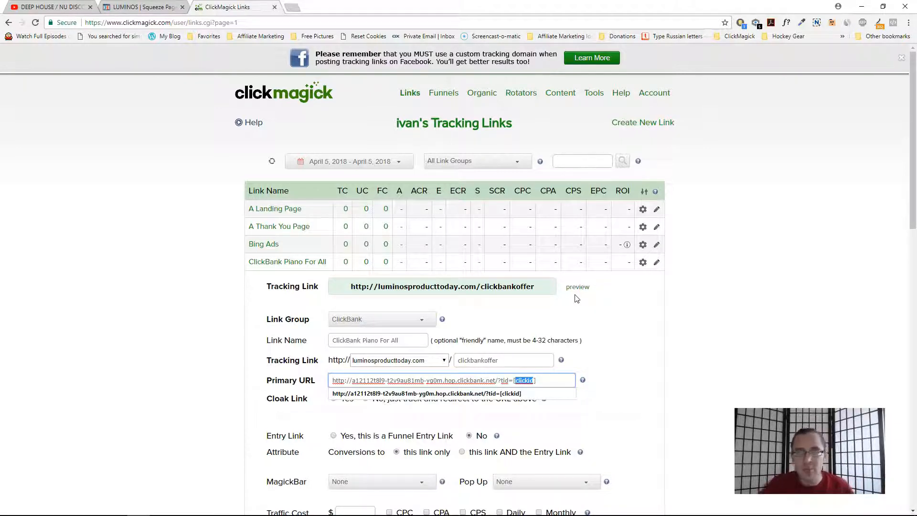
pyautogui.click(272, 209)
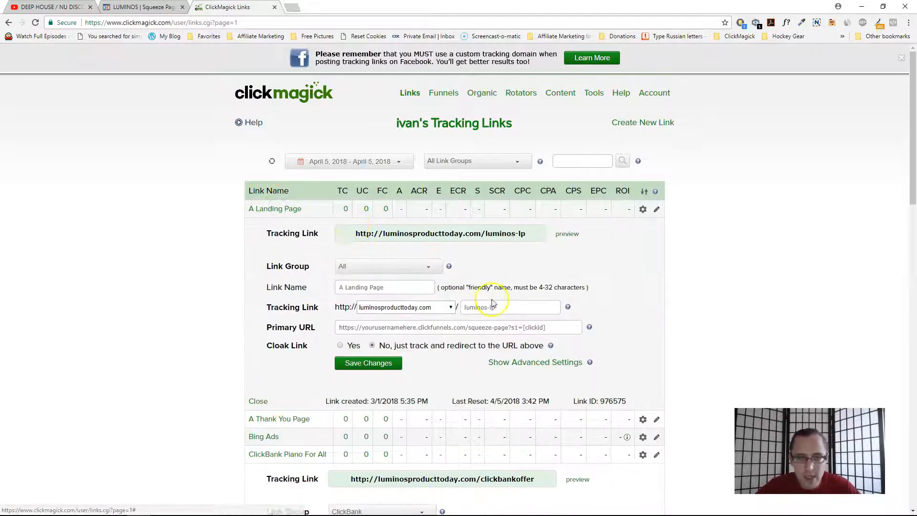
pyautogui.moveTo(511, 327); pyautogui.dragTo(518, 327)
pyautogui.doubleClick(530, 328)
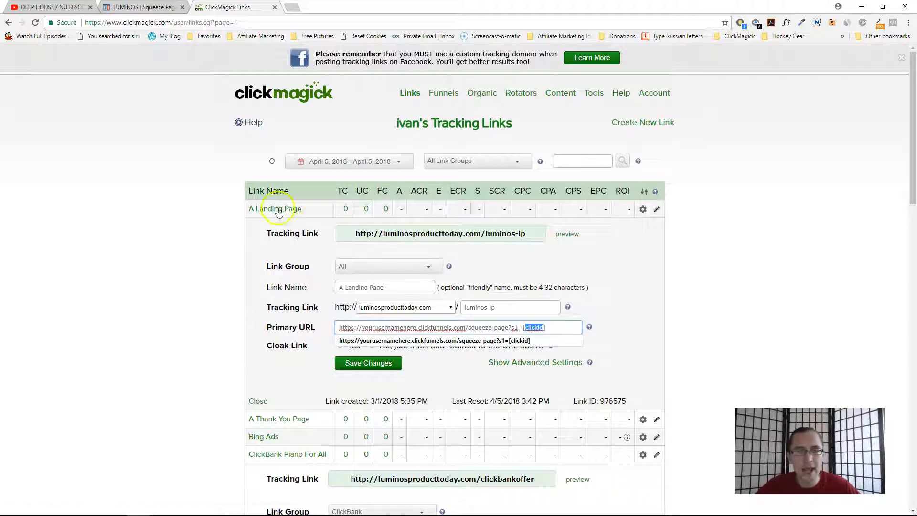
pyautogui.click(276, 208)
pyautogui.doubleClick(504, 380)
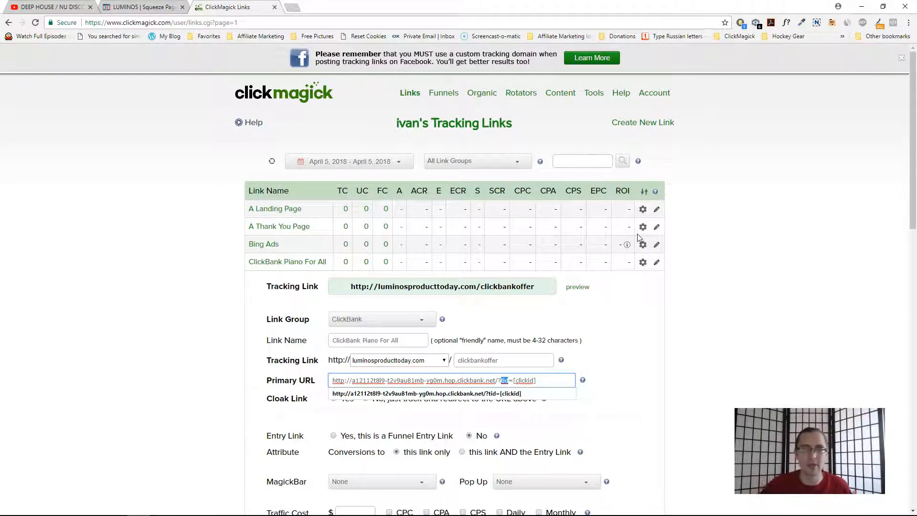
pyautogui.click(500, 379)
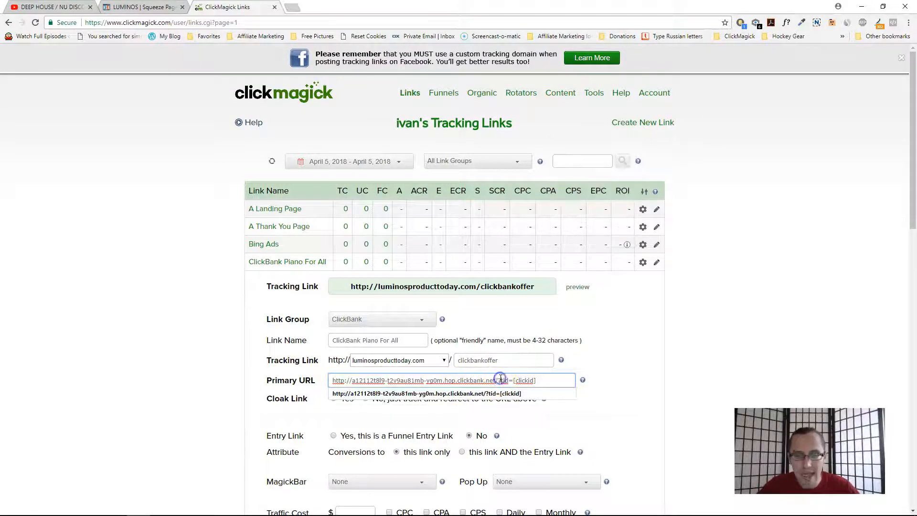
pyautogui.doubleClick(524, 380)
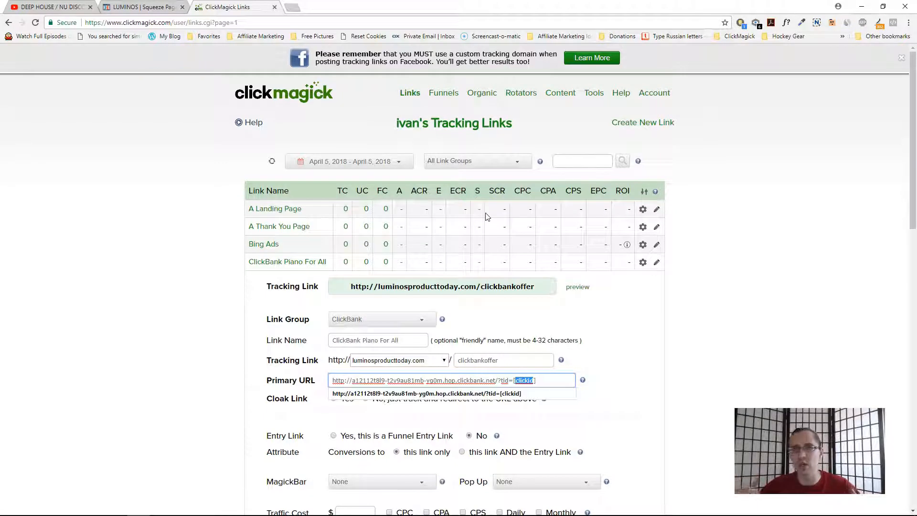
pyautogui.click(269, 209)
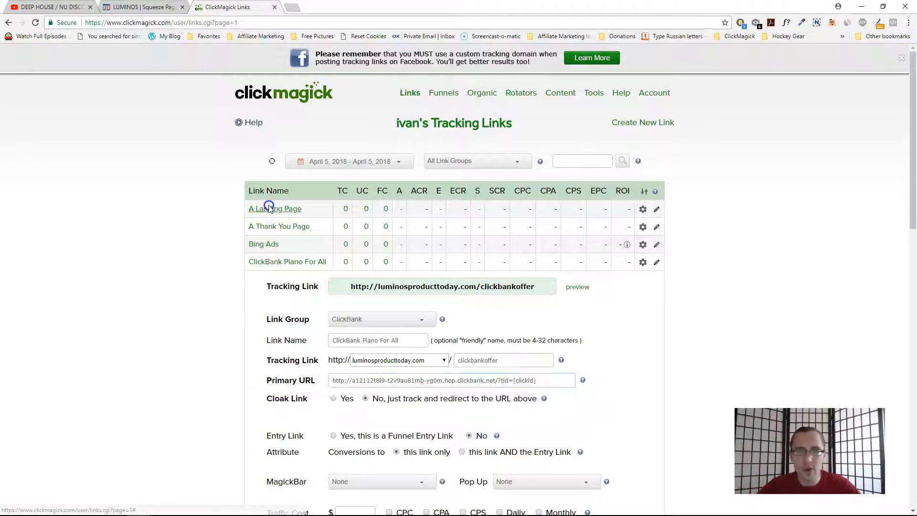
# - Set the ClickBank Piano For All primary URL's tid parameter to [s1] and save the link
pyautogui.doubleClick(529, 328)
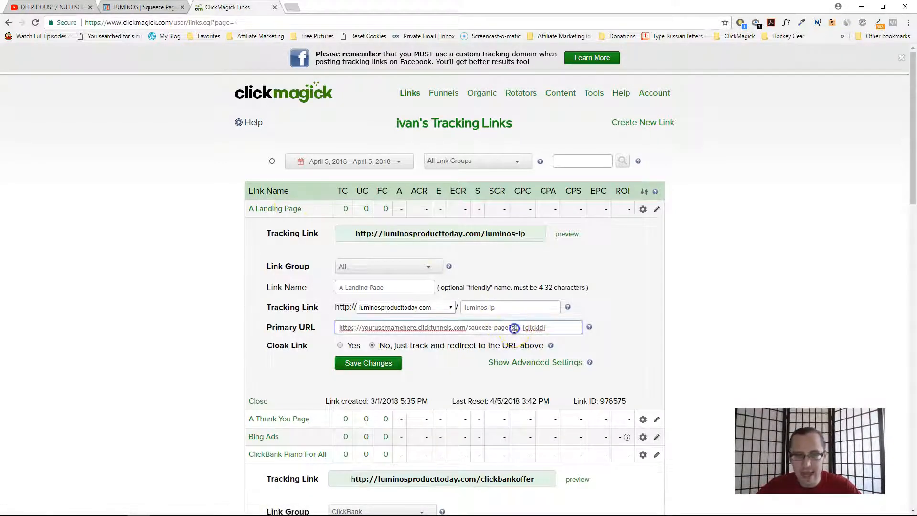
pyautogui.click(281, 209)
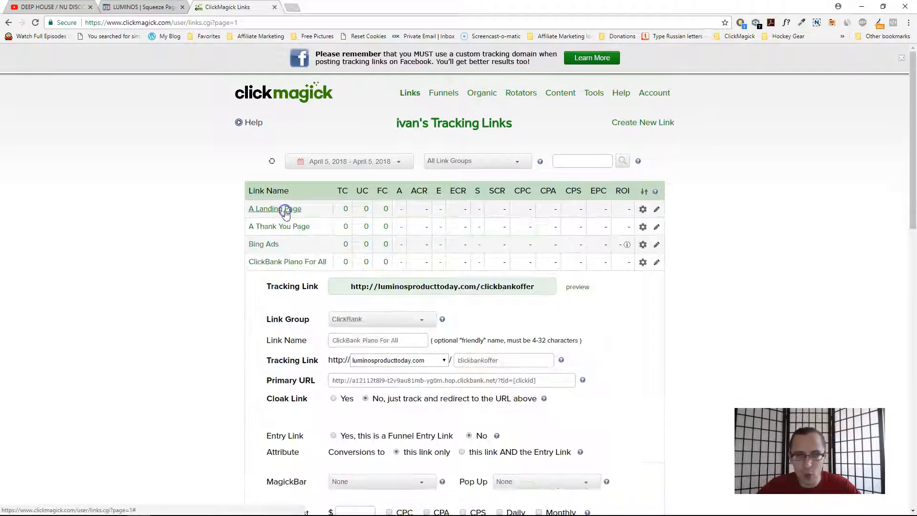
pyautogui.doubleClick(524, 380)
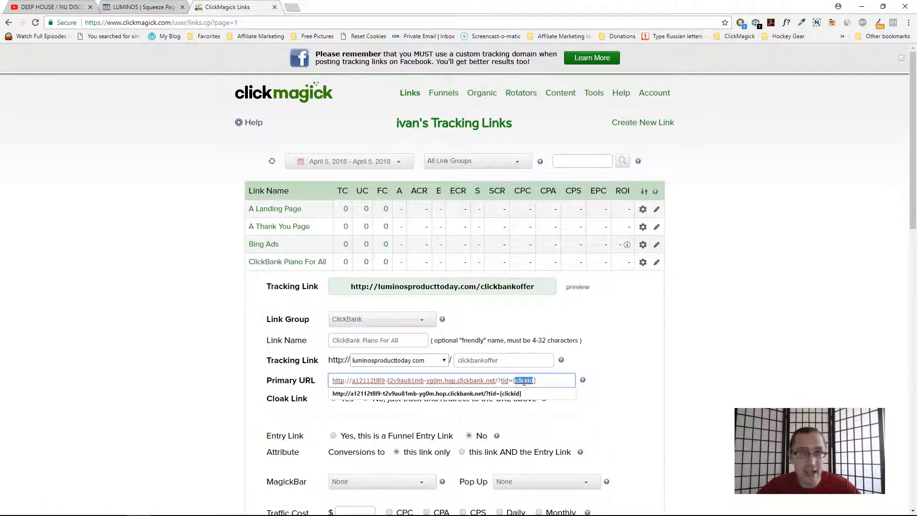
pyautogui.write('s1')
pyautogui.click(159, 327)
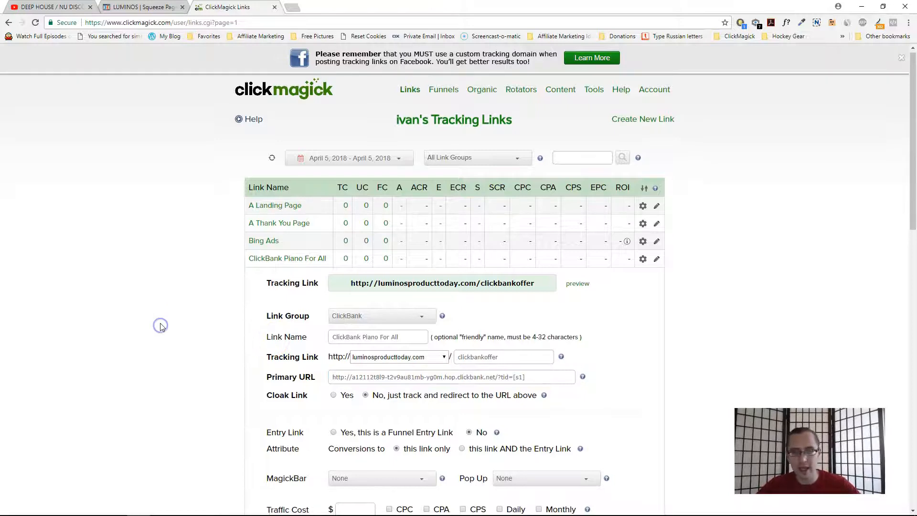
pyautogui.scroll(-6, 162, 327)
pyautogui.scroll(-5, 162, 327)
pyautogui.click(362, 394)
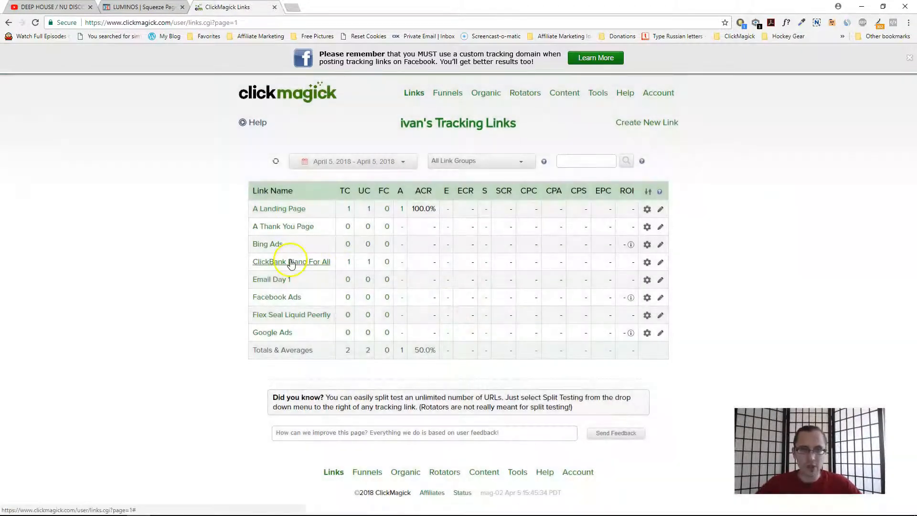
pyautogui.click(291, 262)
pyautogui.doubleClick(519, 380)
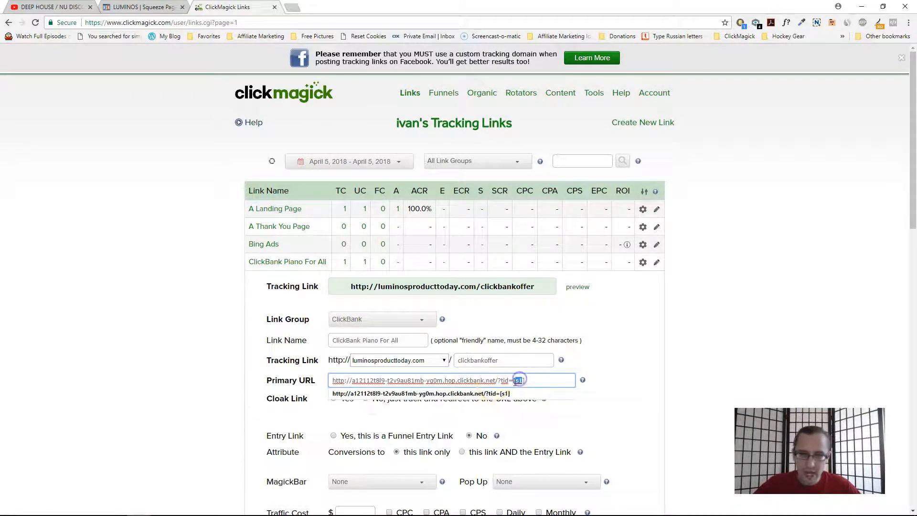
pyautogui.click(497, 380)
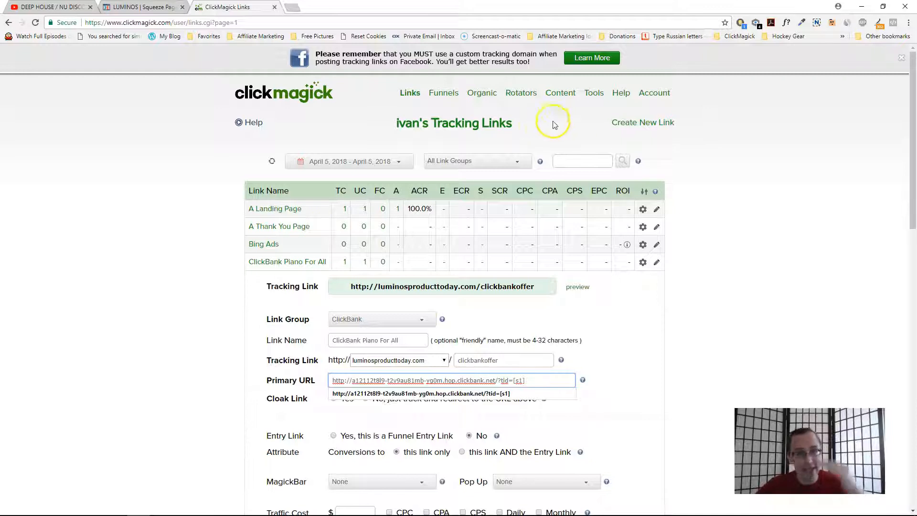
# - Open the help FAQ 'Can I pass data to my affiliate links or autoresponder?' from the JavaScript search results
pyautogui.click(595, 94)
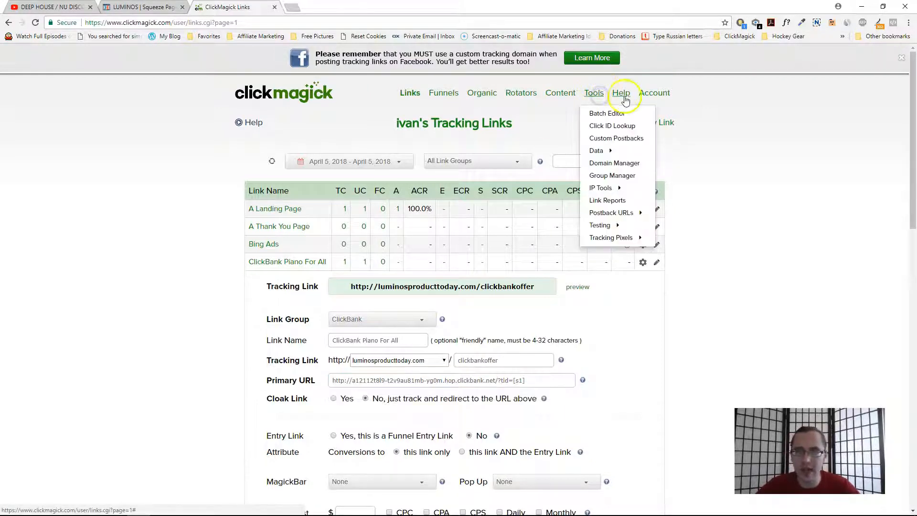
pyautogui.click(623, 117)
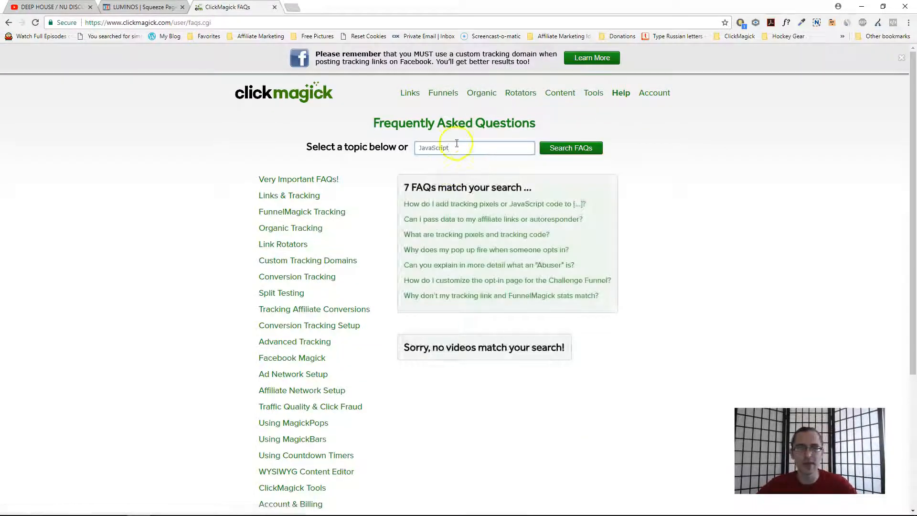
pyautogui.click(563, 148)
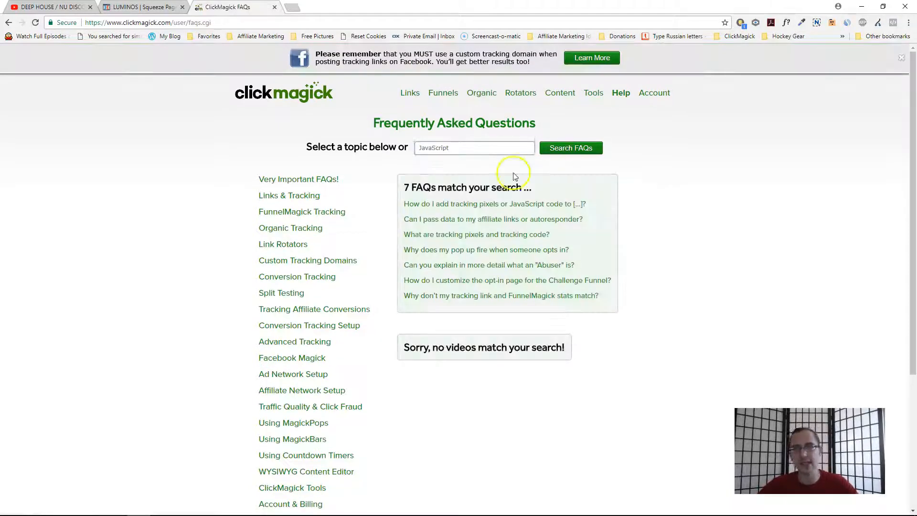
pyautogui.moveTo(403, 204)
pyautogui.mouseDown()
pyautogui.moveTo(583, 219)
pyautogui.moveTo(409, 217)
pyautogui.mouseUp()
pyautogui.click(584, 218)
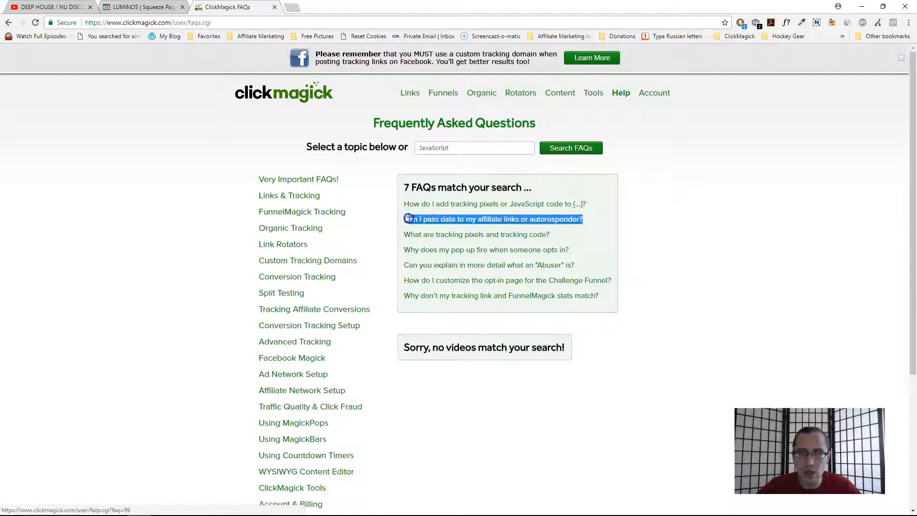
pyautogui.click(470, 219)
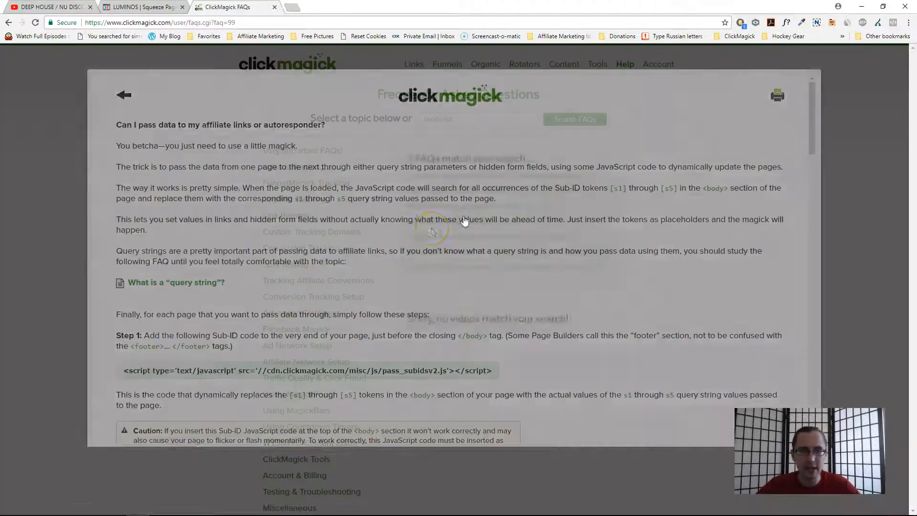
# - Copy the pass_subidsv2.js Sub-ID script from the FAQ, paste it into the squeeze page's Footer Code tracking, and save the page
pyautogui.click(249, 371)
pyautogui.hotkey('ctrl', 'c')
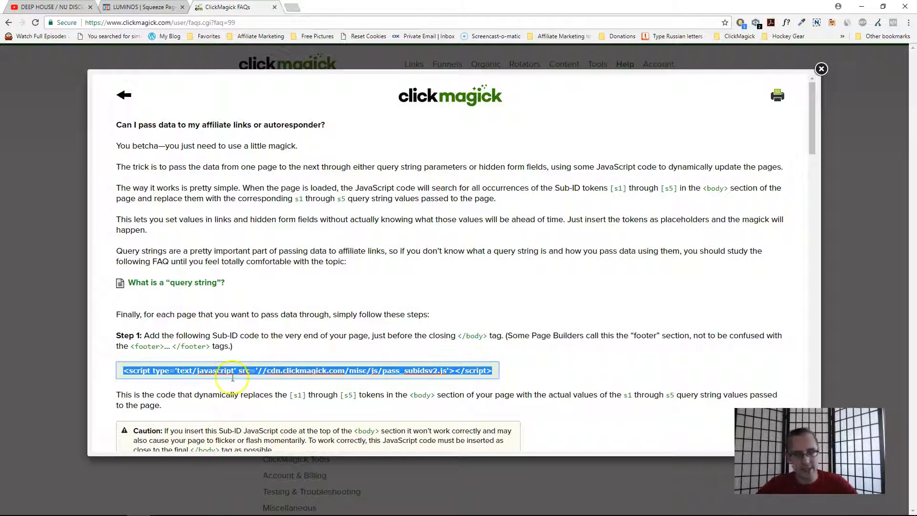
pyautogui.click(56, 226)
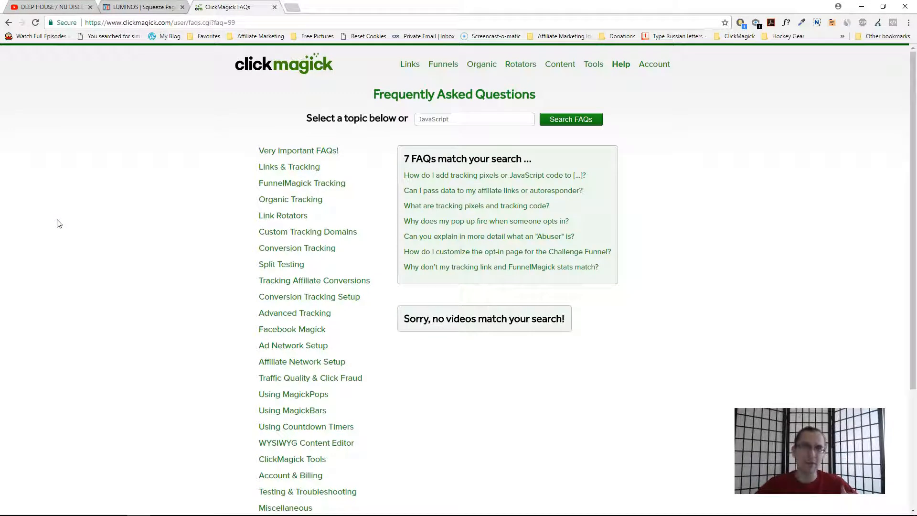
pyautogui.click(141, 6)
pyautogui.click(181, 64)
pyautogui.click(164, 116)
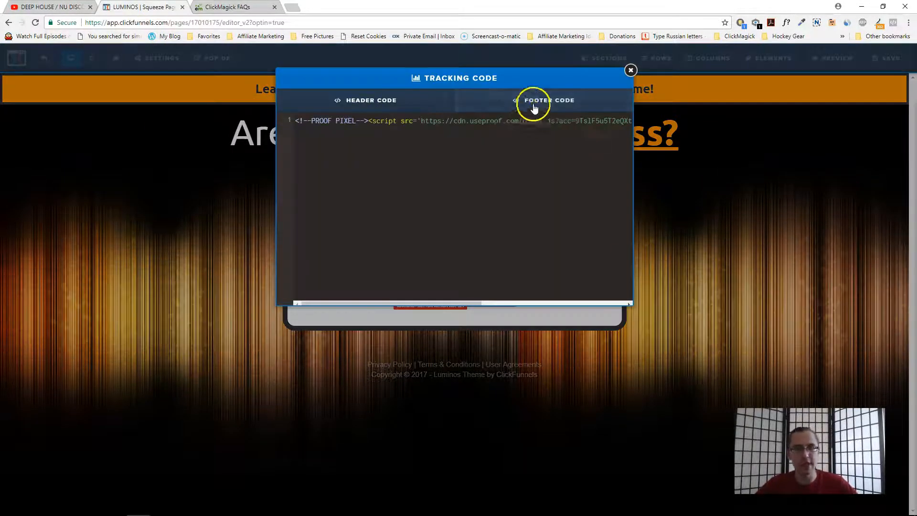
pyautogui.click(530, 105)
pyautogui.hotkey('ctrl', 'v')
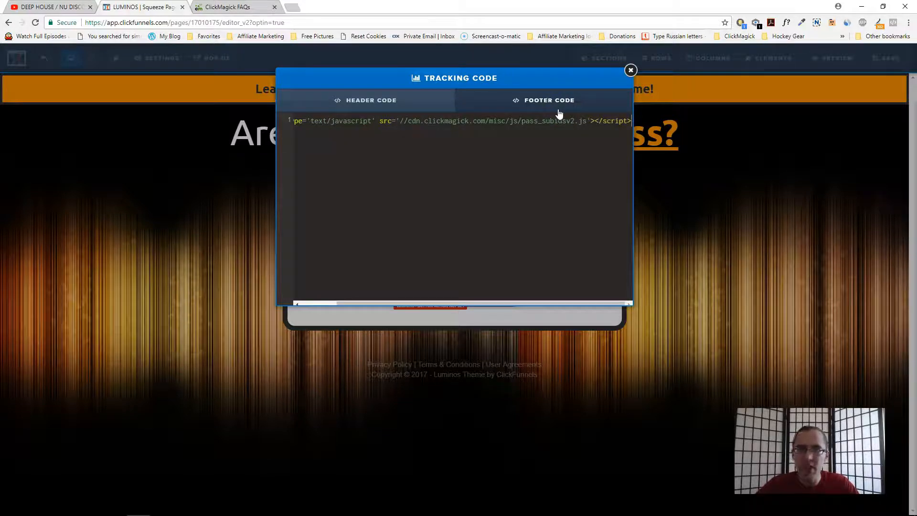
pyautogui.click(399, 104)
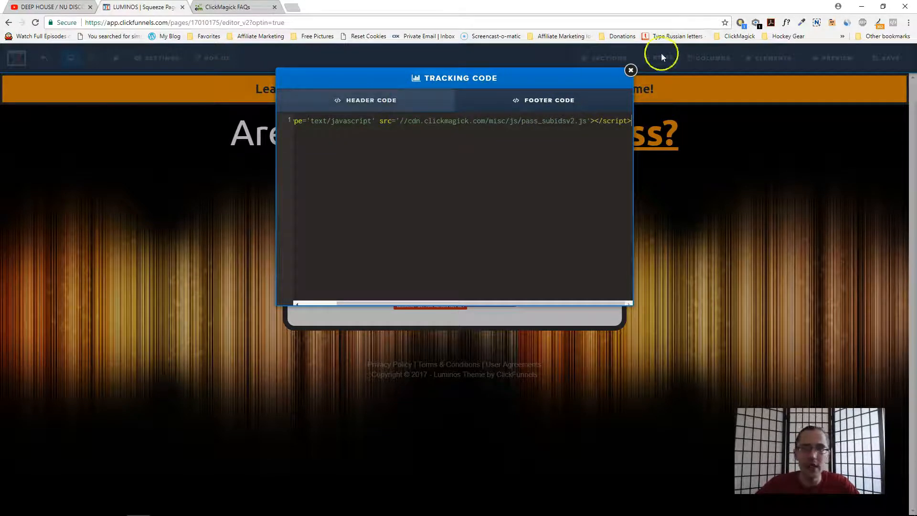
pyautogui.click(630, 72)
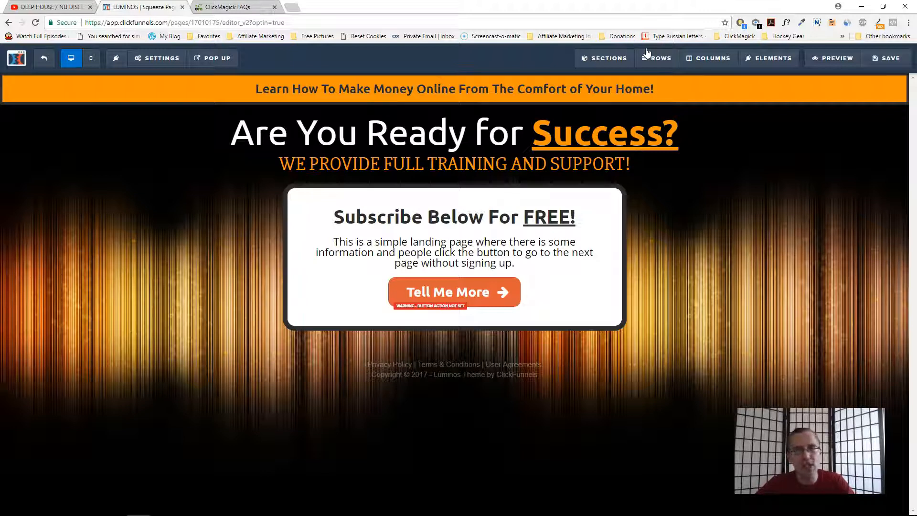
pyautogui.click(875, 57)
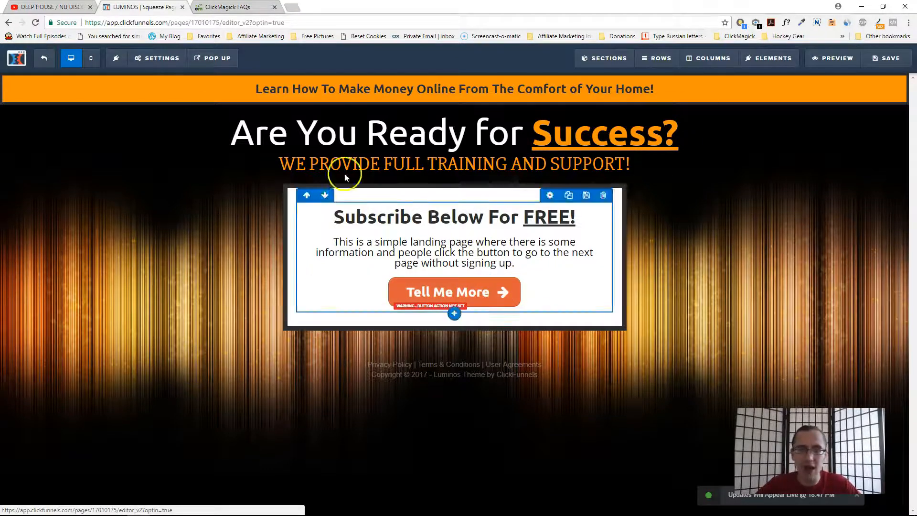
# - Copy the ClickBank Piano For All primary URL from its tracking link settings
pyautogui.click(228, 7)
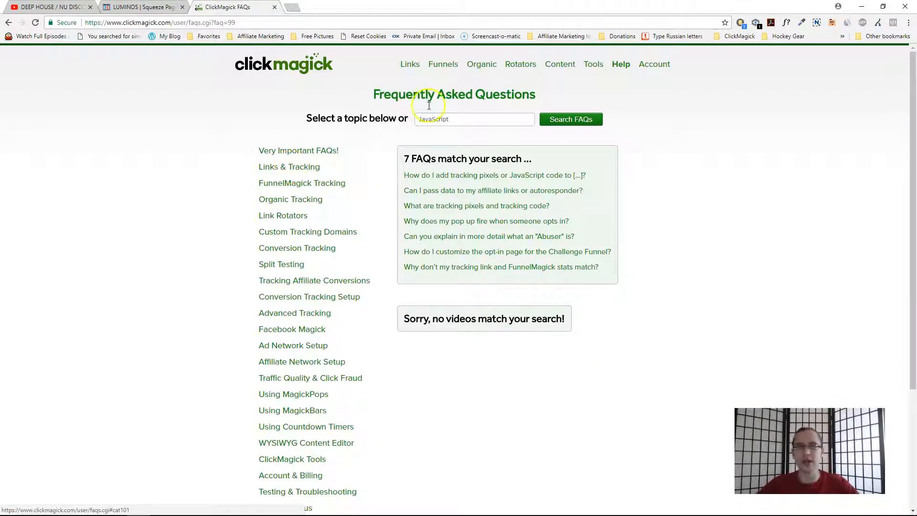
pyautogui.click(407, 65)
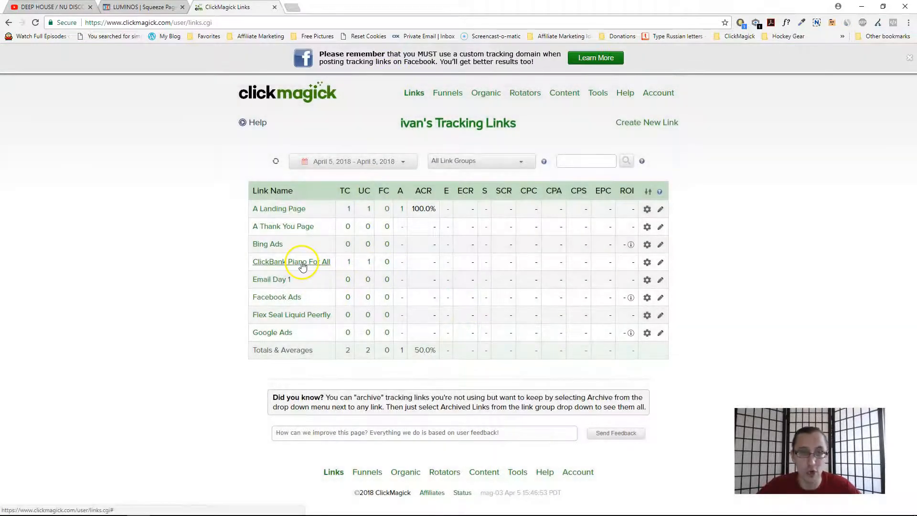
pyautogui.click(302, 263)
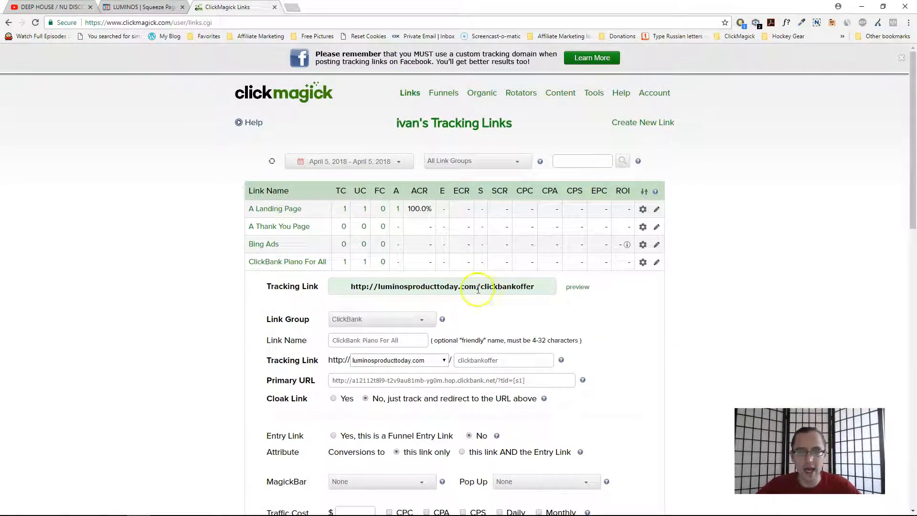
pyautogui.click(475, 286)
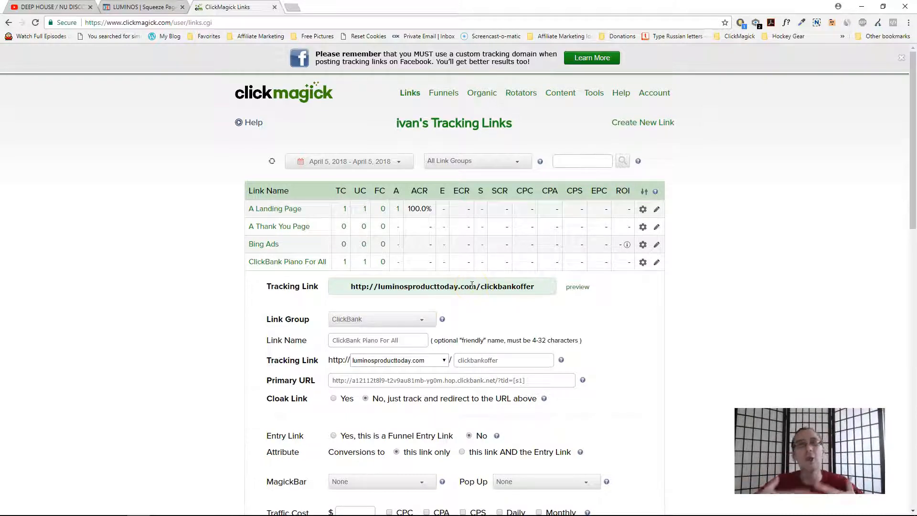
pyautogui.moveTo(433, 209); pyautogui.dragTo(396, 210)
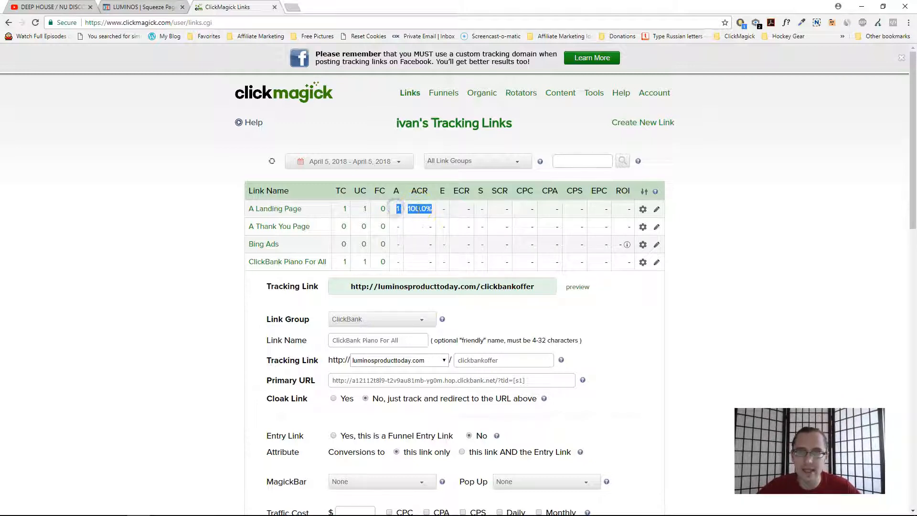
pyautogui.click(138, 242)
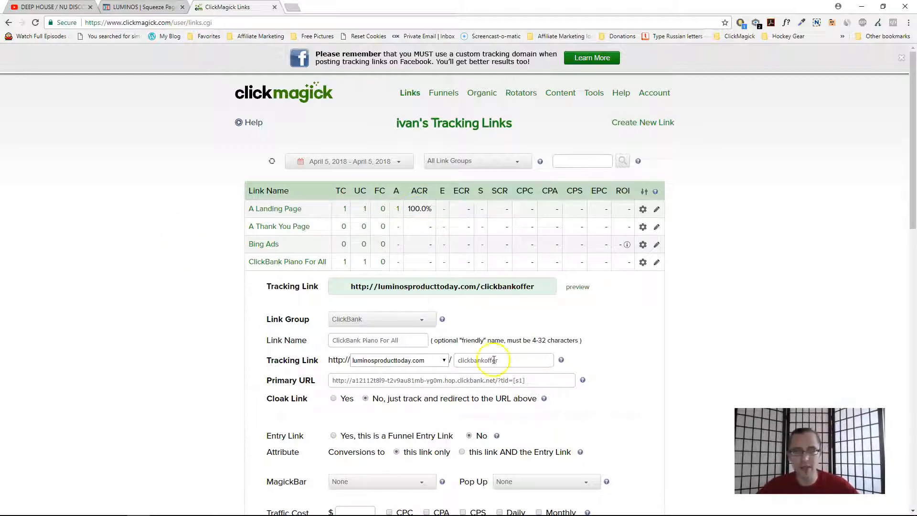
pyautogui.tripleClick(437, 380)
pyautogui.click(143, 7)
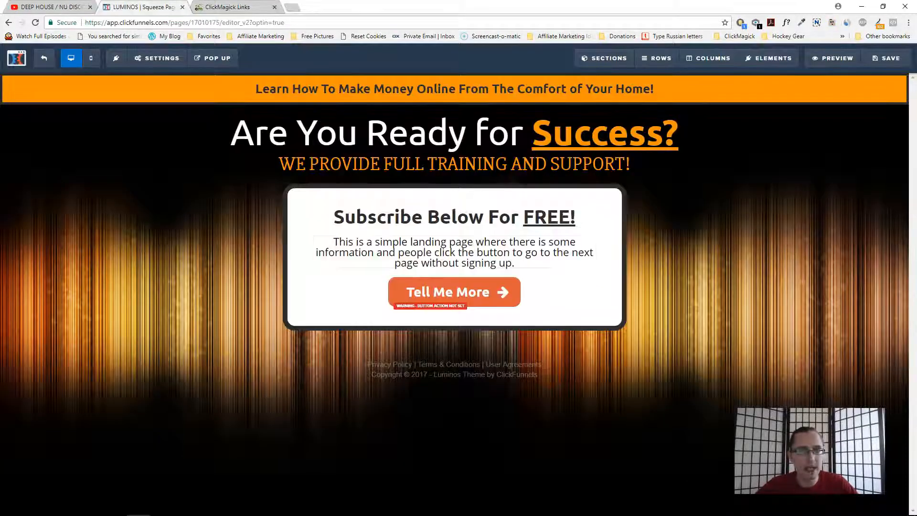
# - Set the Tell Me More button's action to Go To Website URL with the copied ClickBank link, then save the page
pyautogui.click(555, 272)
pyautogui.click(838, 164)
pyautogui.click(796, 182)
pyautogui.hotkey('ctrl', 'v')
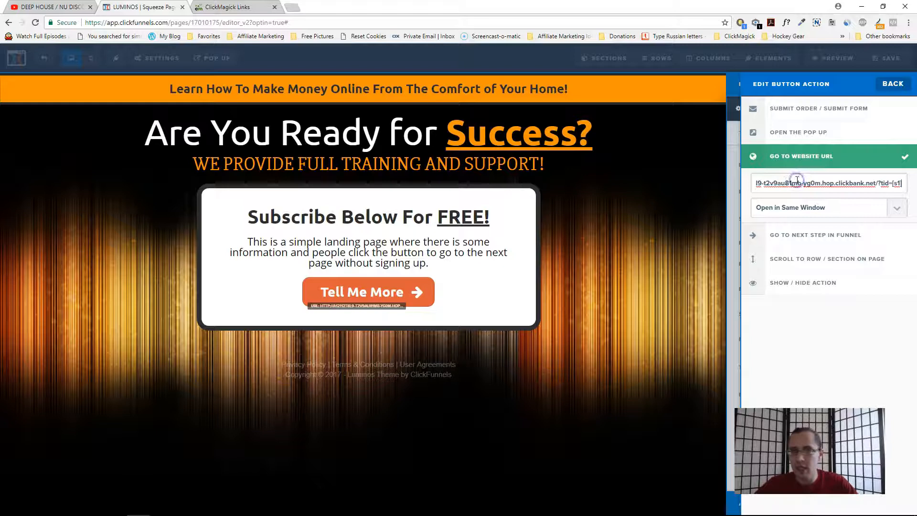
pyautogui.click(536, 157)
pyautogui.click(886, 59)
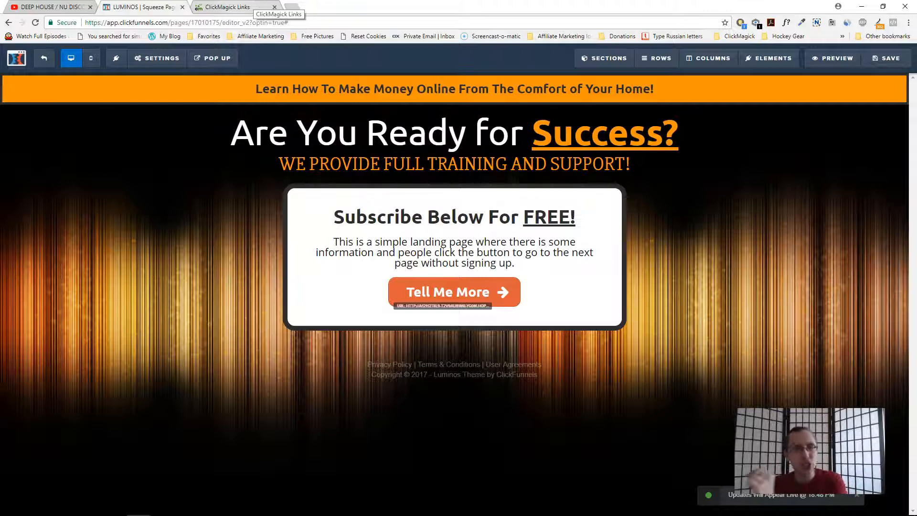
# - Preview the A Landing Page tracking link, inspect the s1 value in the address, and follow the Tell Me More button
pyautogui.click(250, 7)
pyautogui.click(301, 262)
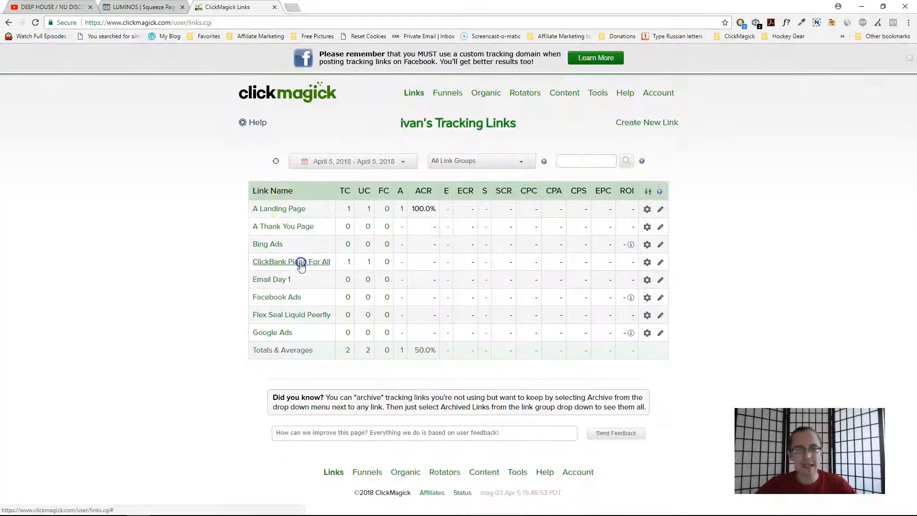
pyautogui.moveTo(304, 209); pyautogui.dragTo(252, 210)
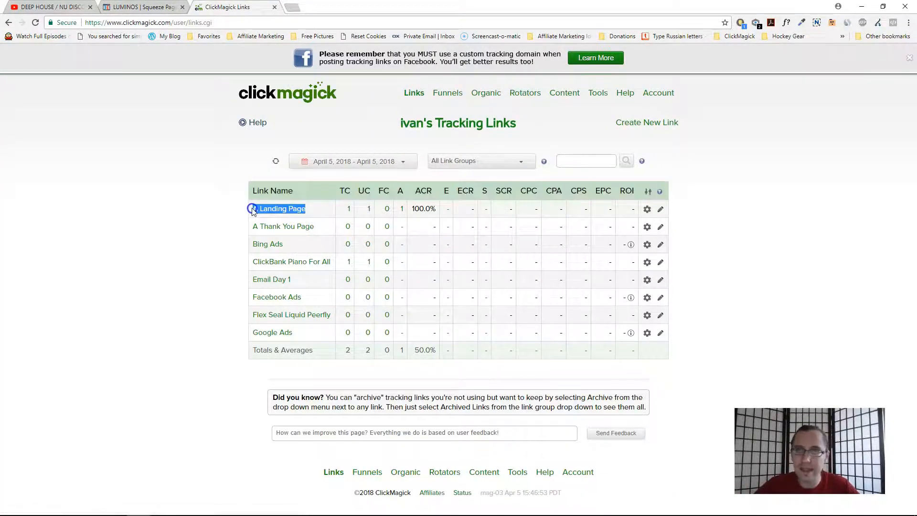
pyautogui.click(180, 253)
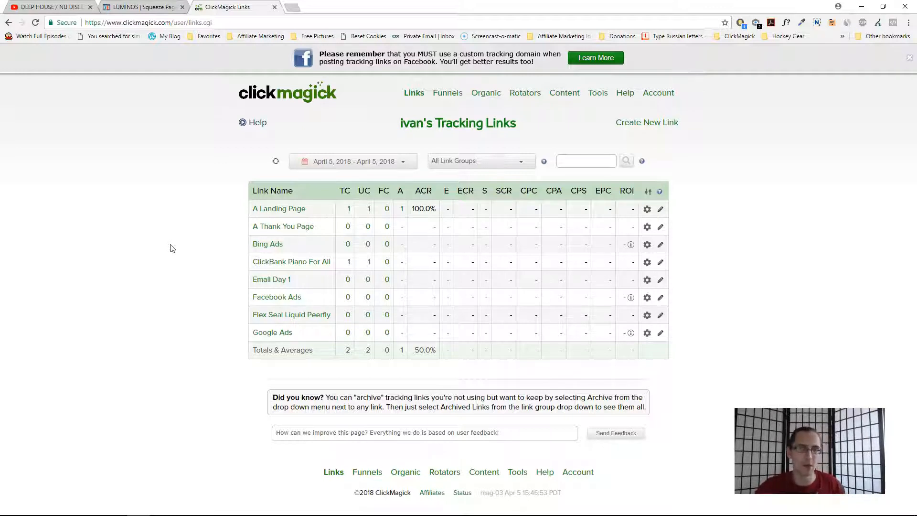
pyautogui.click(274, 208)
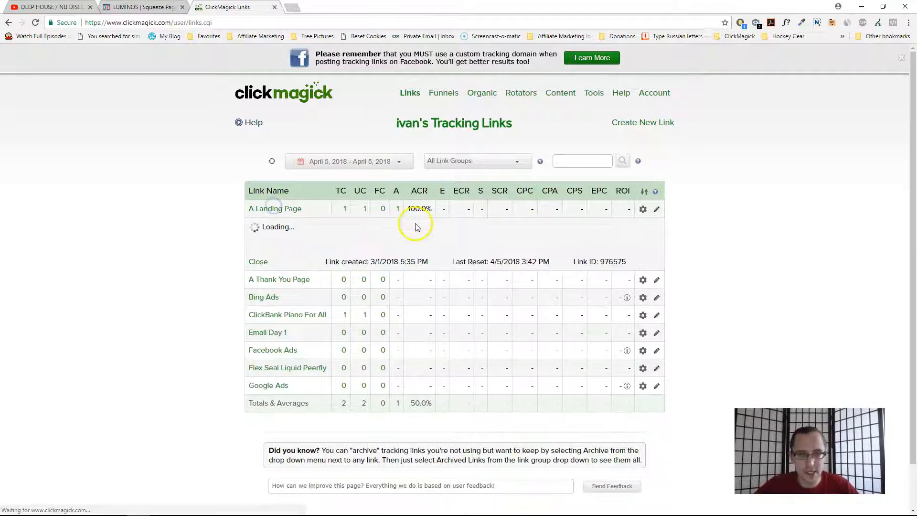
pyautogui.click(564, 232)
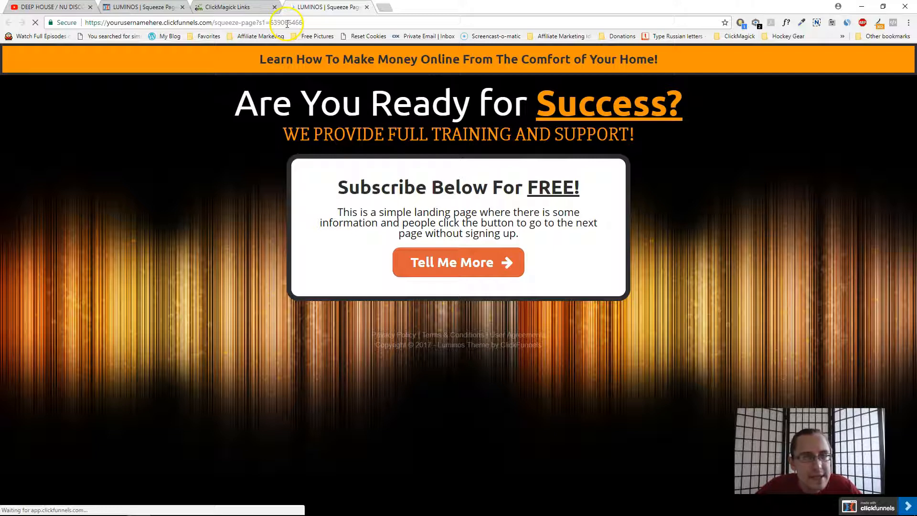
pyautogui.moveTo(287, 23); pyautogui.dragTo(306, 22)
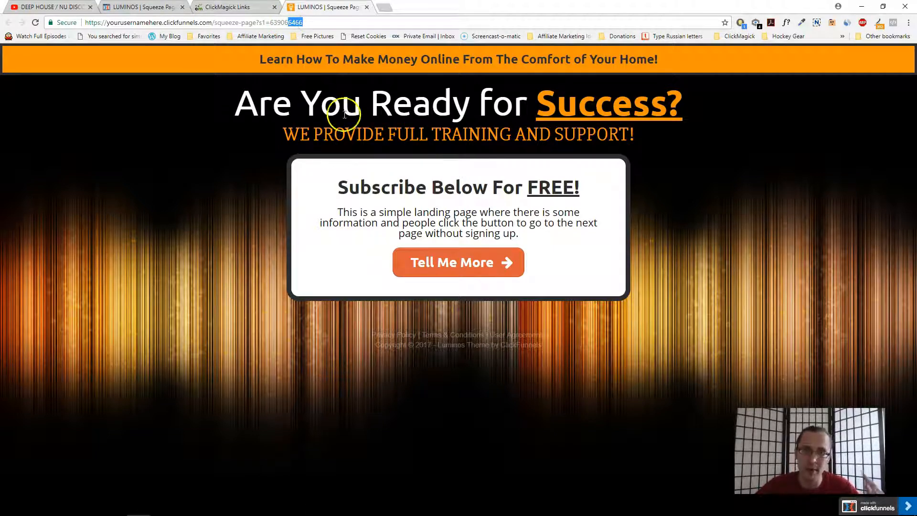
pyautogui.click(462, 265)
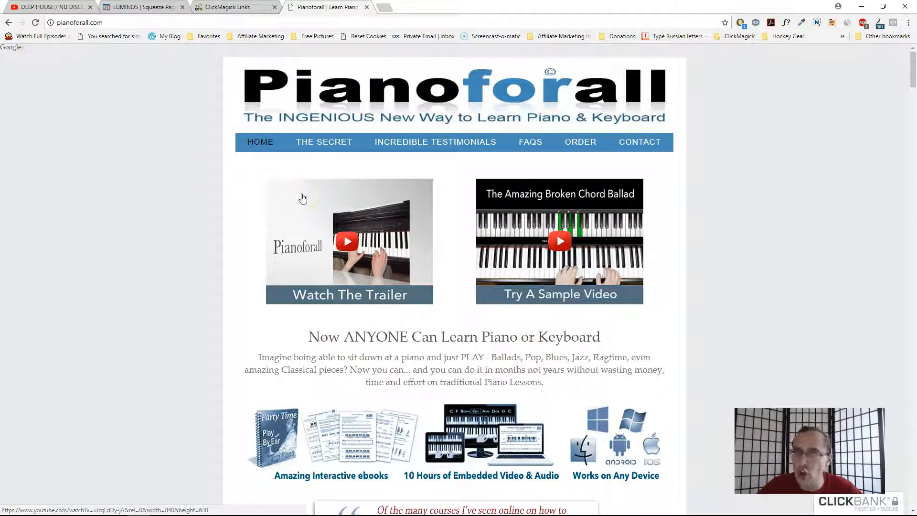
# - Refresh the ClickMagick tracking links statistics, then return to the Pianoforall page
pyautogui.click(229, 7)
pyautogui.click(272, 162)
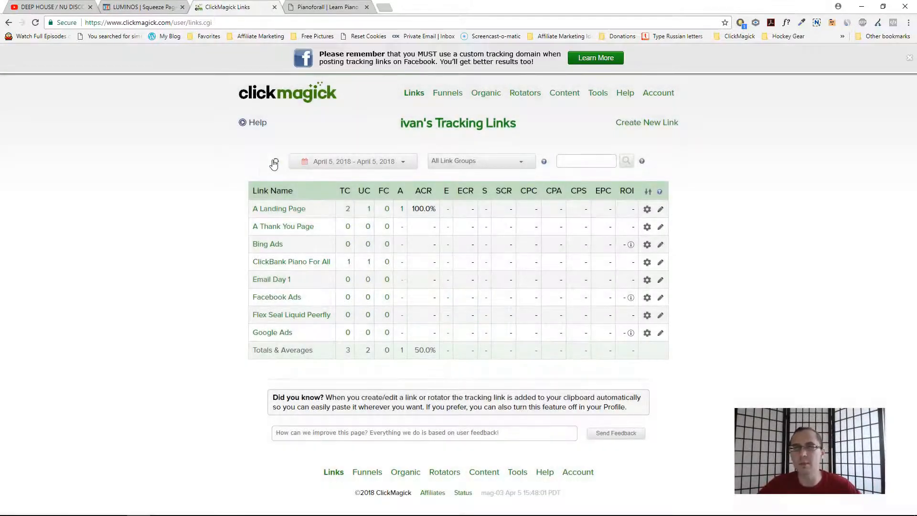
pyautogui.click(388, 162)
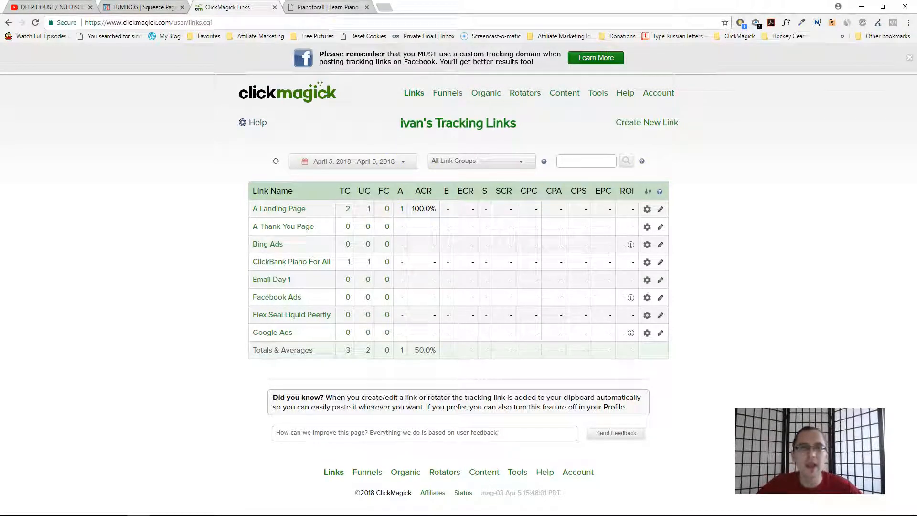
pyautogui.click(328, 7)
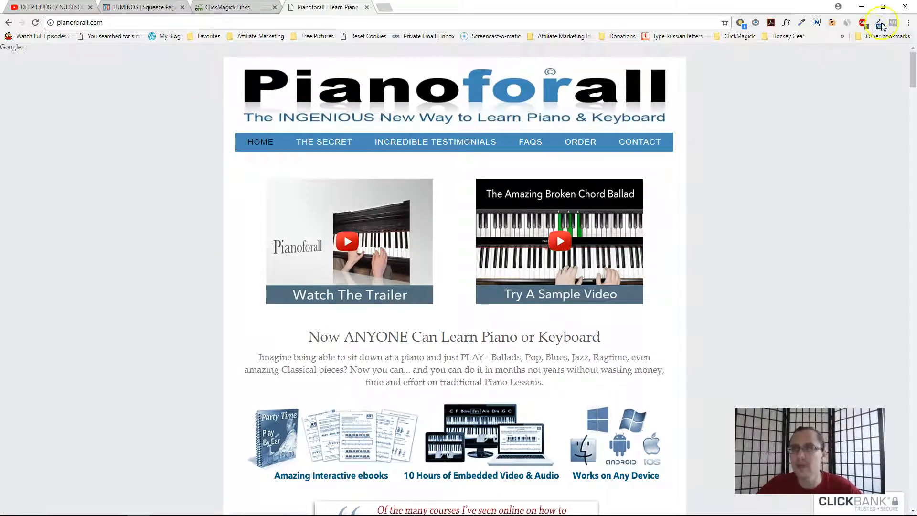
# - Inspect the Pianoforall page's redirect path and highlight the tid parameter in the ClickBank hop URL
pyautogui.click(879, 24)
pyautogui.click(833, 93)
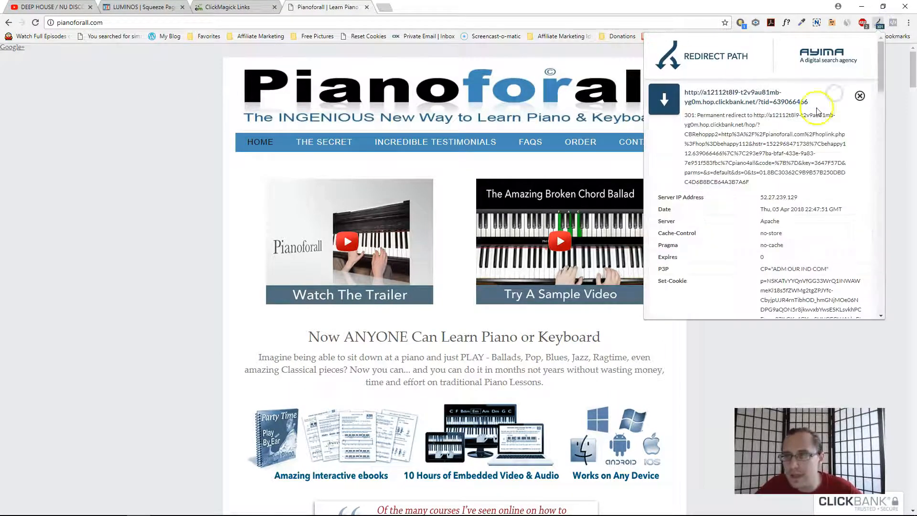
pyautogui.moveTo(810, 102); pyautogui.dragTo(767, 100)
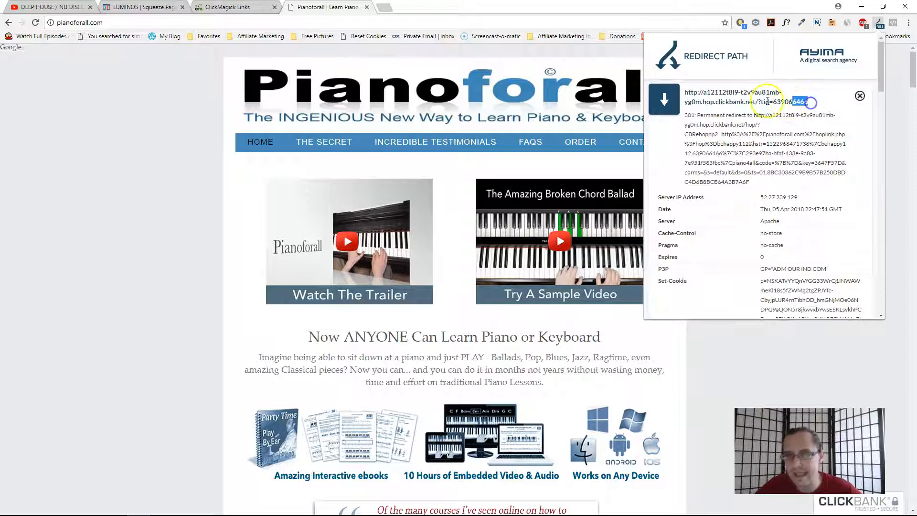
pyautogui.click(859, 95)
pyautogui.click(877, 24)
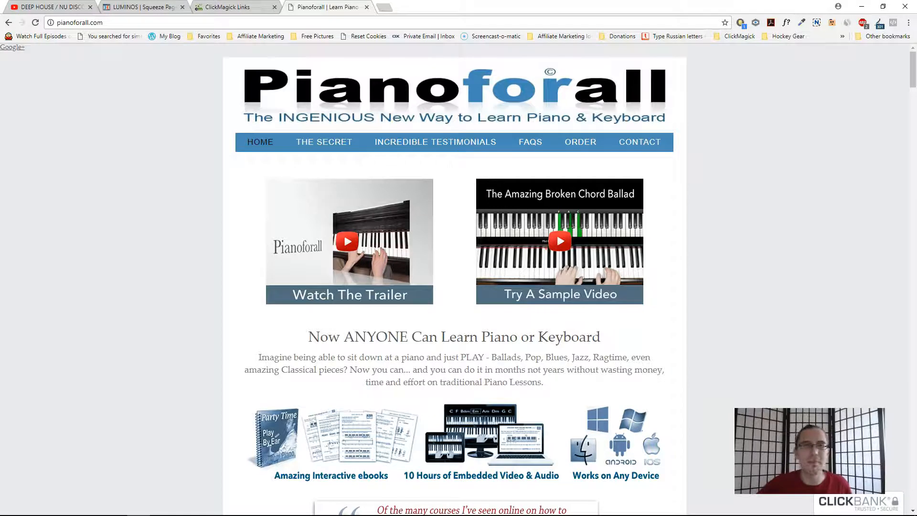
# - Review the A Landing Page tracking link's settings and its click statistics breakdown
pyautogui.click(227, 7)
pyautogui.click(277, 208)
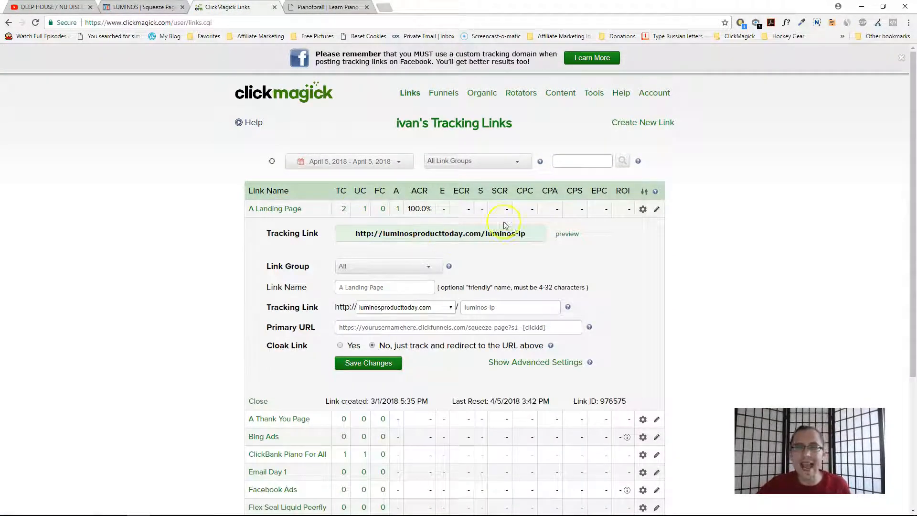
pyautogui.click(343, 210)
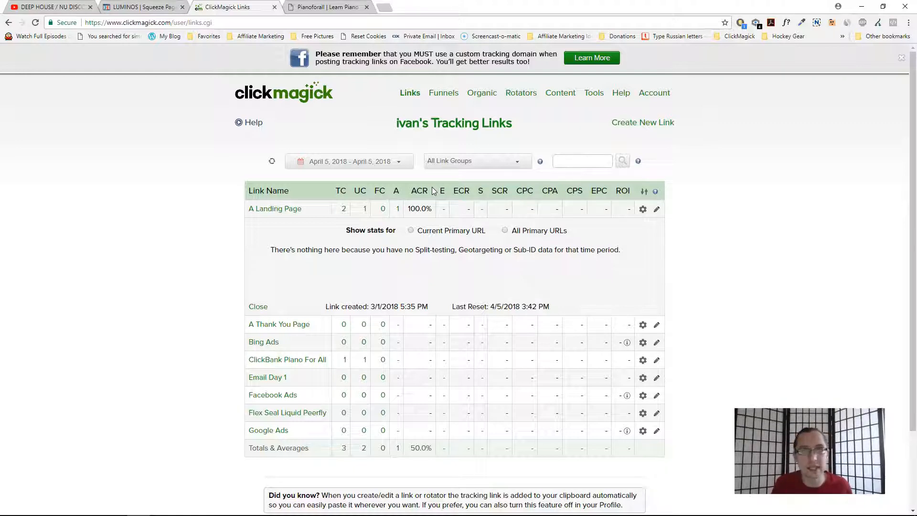
pyautogui.click(340, 210)
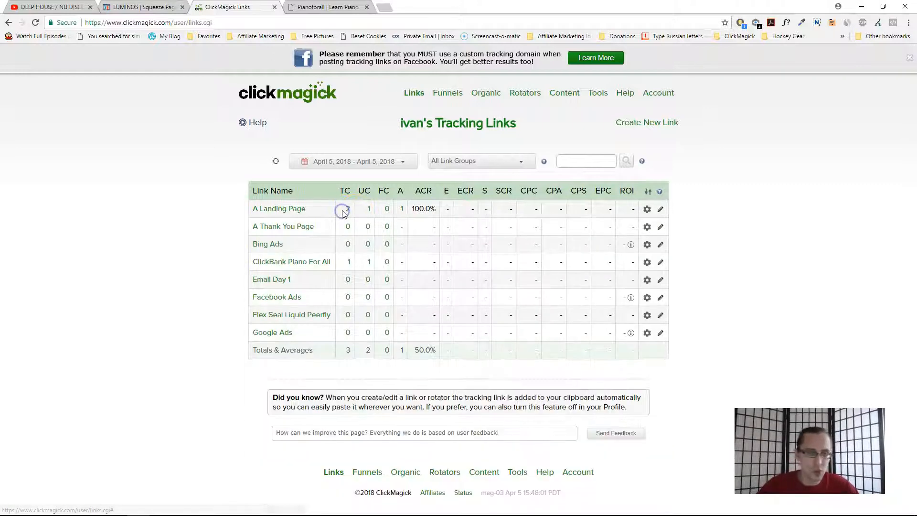
# - Copy the ClickBank Piano For All tracking link from its link settings
pyautogui.click(311, 264)
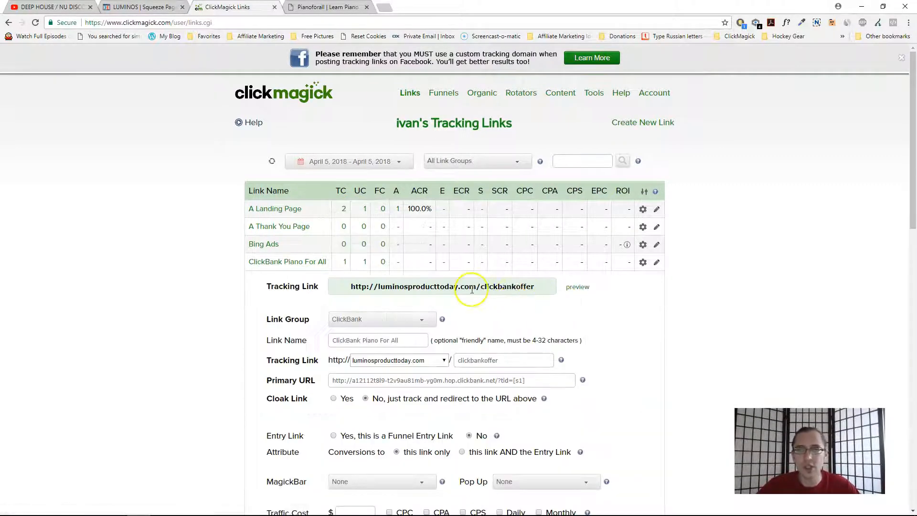
pyautogui.click(471, 290)
pyautogui.hotkey('ctrl', 'c')
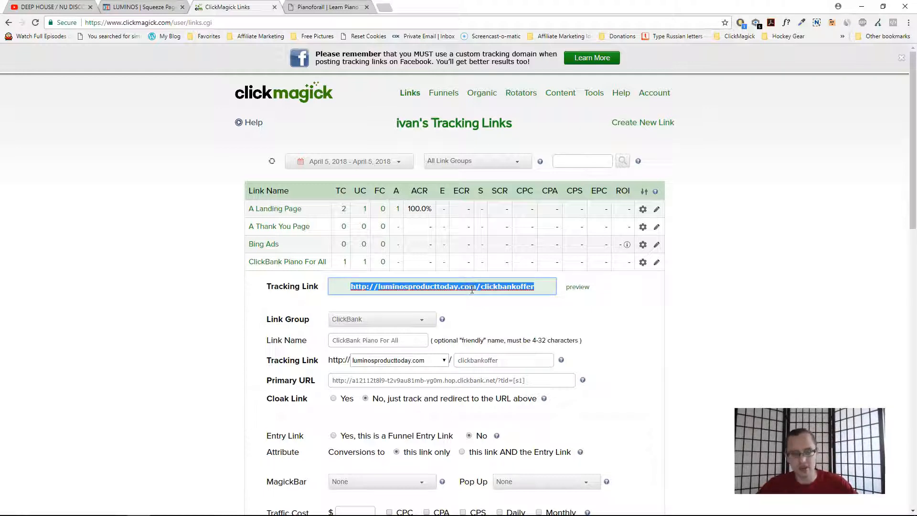
pyautogui.click(293, 263)
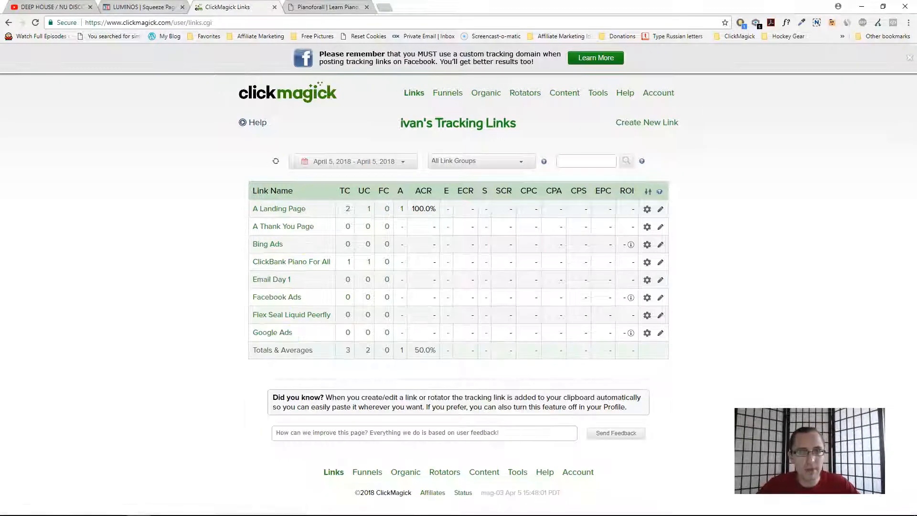
# - Set the Tell Me More button's website URL to the ClickBank tracking link followed by /[s1]
pyautogui.click(144, 7)
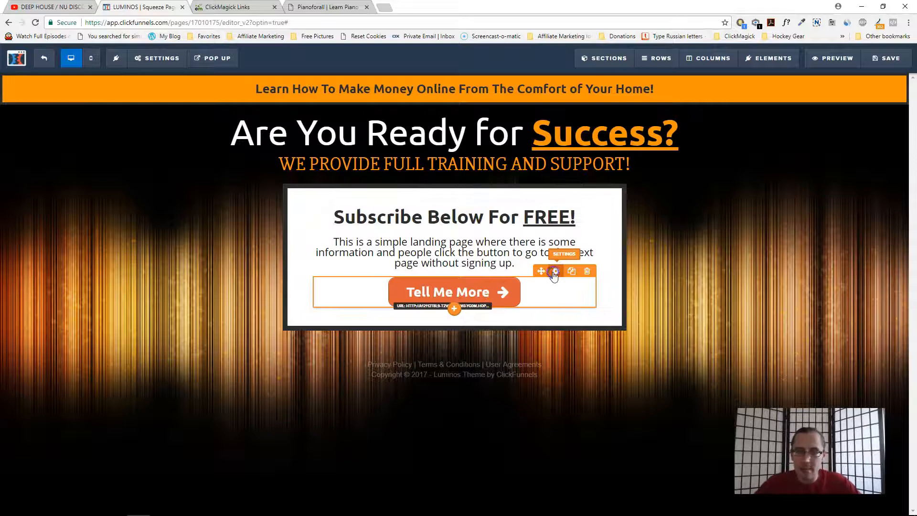
pyautogui.click(555, 269)
pyautogui.click(843, 167)
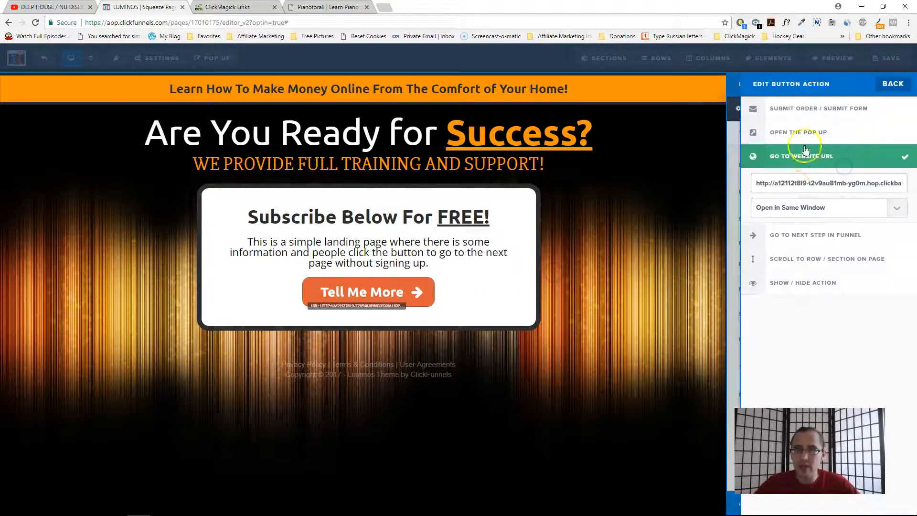
pyautogui.click(794, 186)
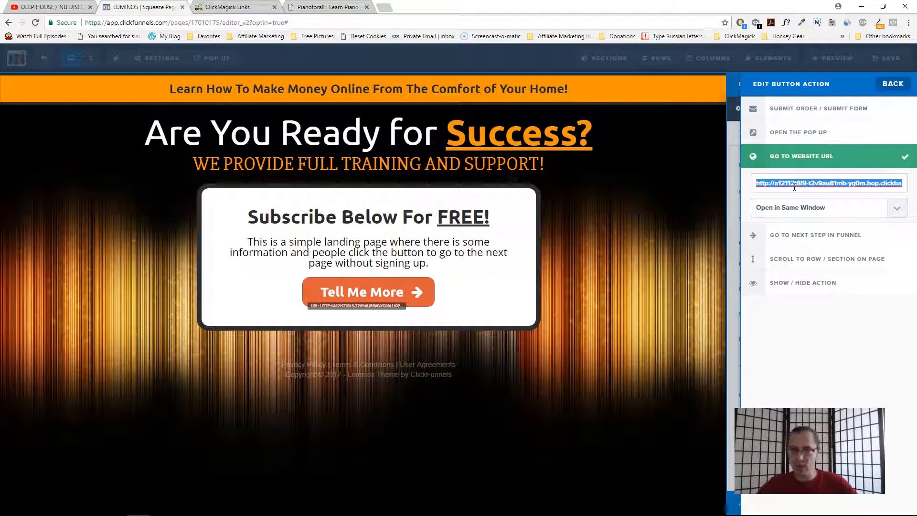
pyautogui.hotkey('ctrl', 'v')
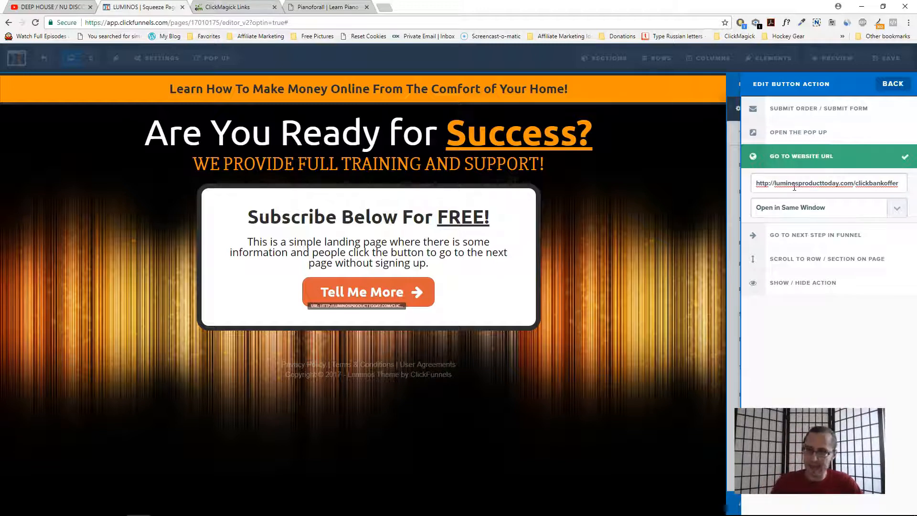
pyautogui.write('[s1')
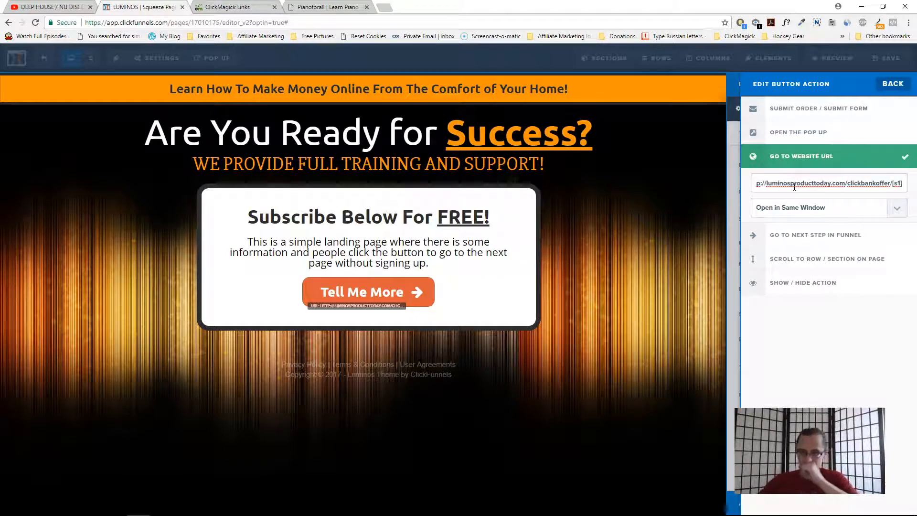
# - Copy the button's new URL, test it in a new browser tab, and close that tab
pyautogui.click(903, 182)
pyautogui.moveTo(903, 182); pyautogui.dragTo(755, 184)
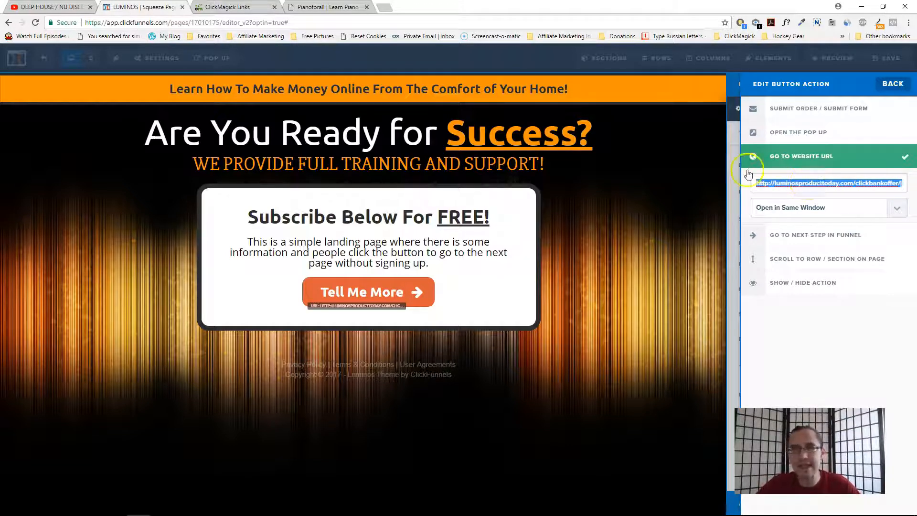
pyautogui.click(384, 7)
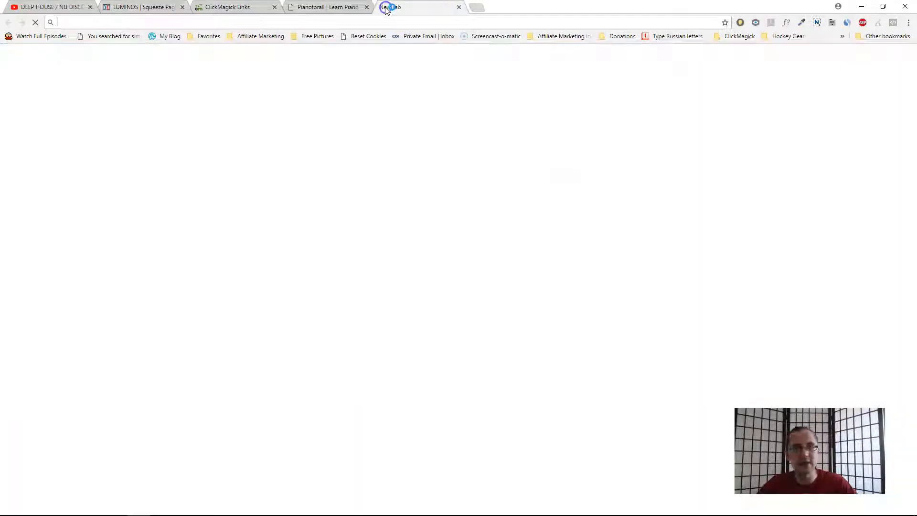
pyautogui.hotkey('ctrl', 'v')
pyautogui.press('Return')
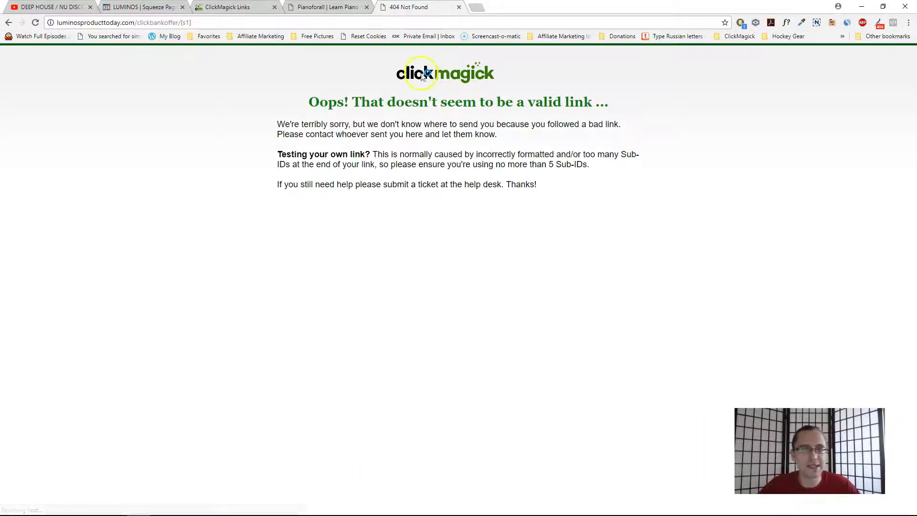
pyautogui.moveTo(329, 102); pyautogui.dragTo(544, 102)
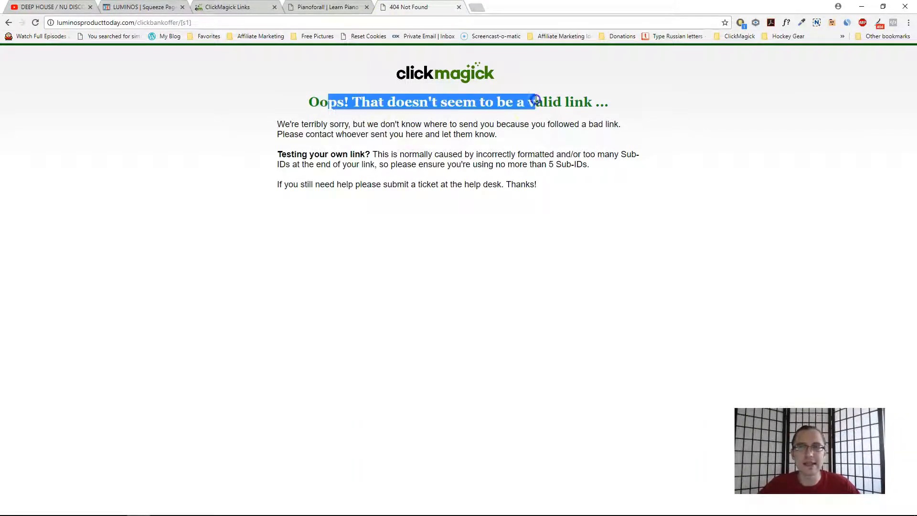
pyautogui.click(459, 8)
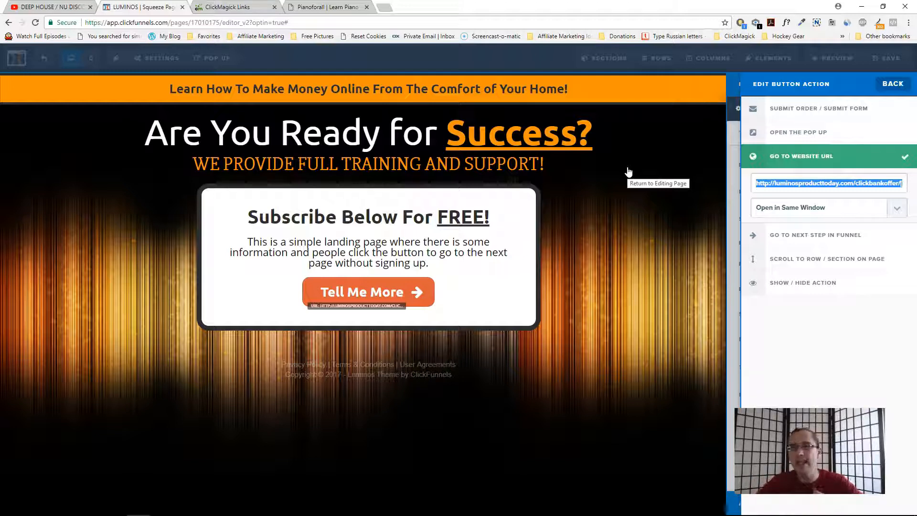
# - Close the button action settings and save the squeeze page
pyautogui.click(885, 182)
pyautogui.click(899, 182)
pyautogui.click(668, 179)
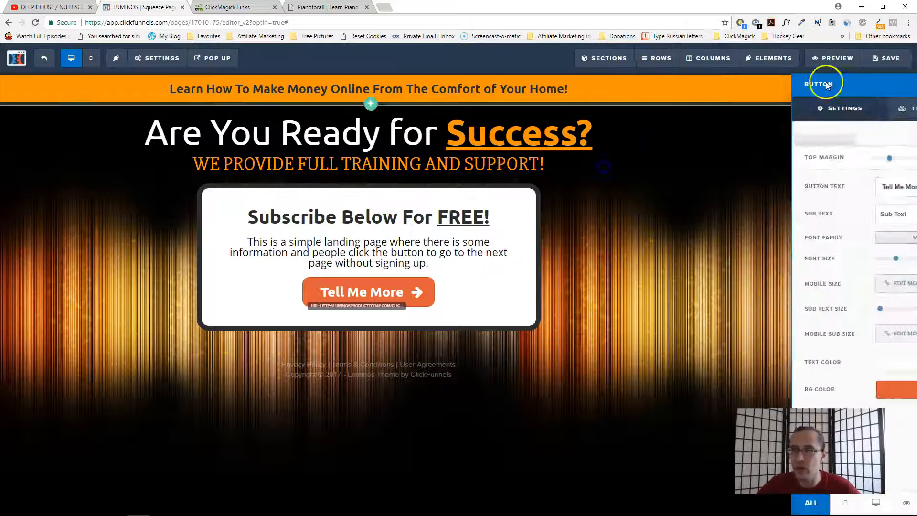
pyautogui.click(888, 57)
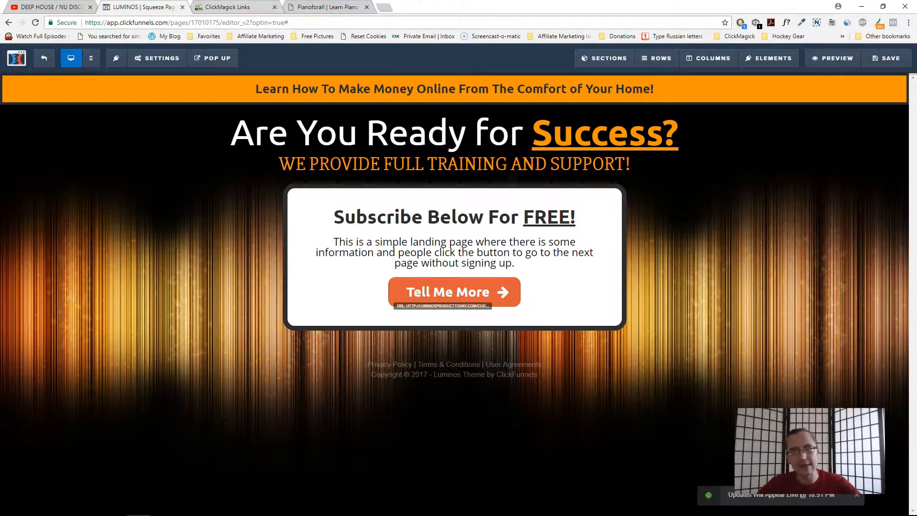
# - Clear your own ClickMagick tracking cookies and click data with the Testing Tool, then return to Links
pyautogui.hotkey('ctrl', 'Tab')
pyautogui.moveTo(597, 93)
pyautogui.moveTo(604, 225)
pyautogui.click(682, 236)
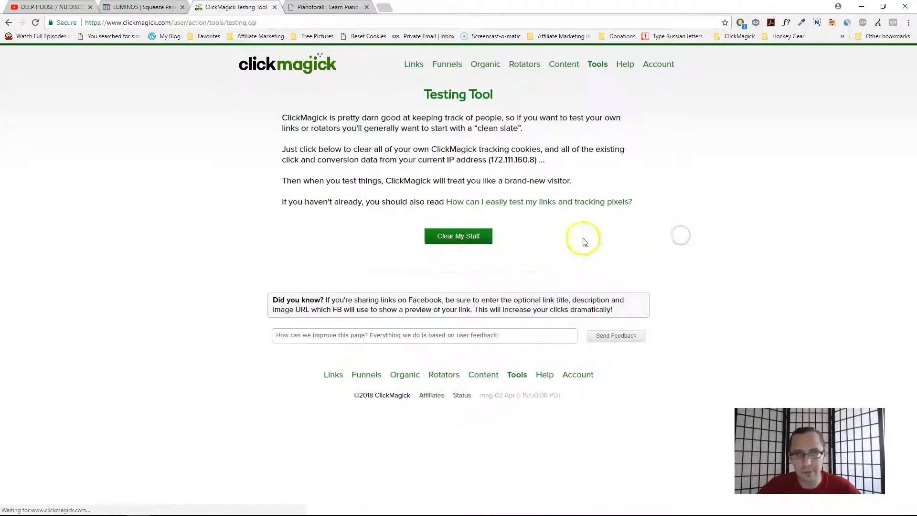
pyautogui.click(478, 238)
pyautogui.click(411, 65)
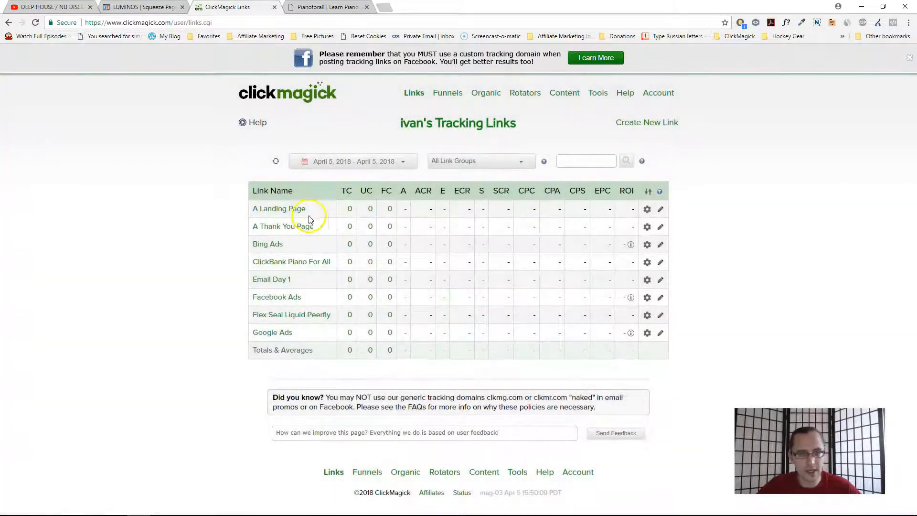
# - Copy the A Landing Page tracking link from its settings
pyautogui.click(298, 211)
pyautogui.click(436, 231)
pyautogui.click(285, 209)
# - Open a new incognito window and visit the A Landing Page tracking link with /bing appended
pyautogui.moveTo(139, 505); pyautogui.dragTo(144, 447)
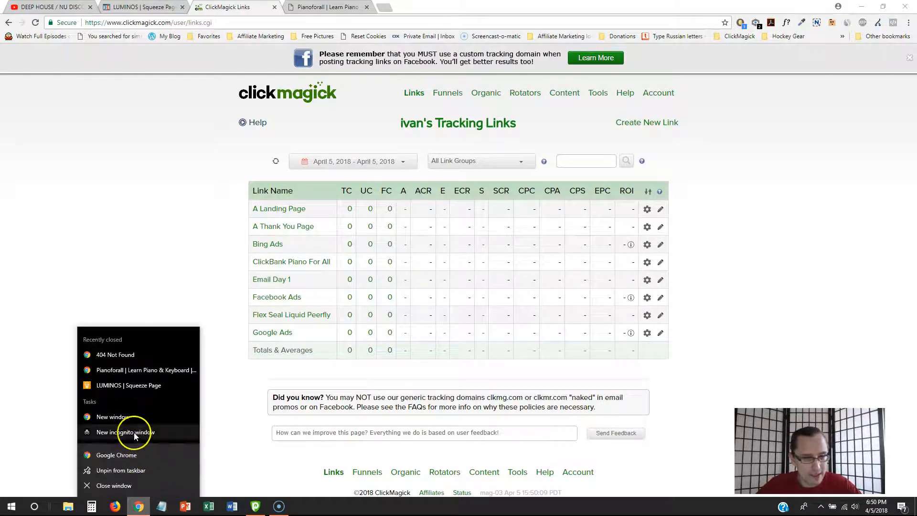
pyautogui.click(125, 432)
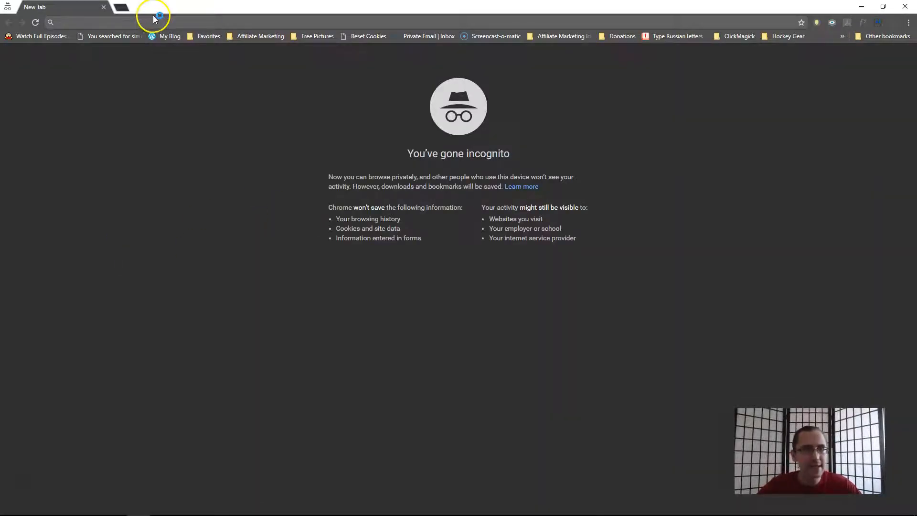
pyautogui.write('http://luminosproducttoday.com/luminos-lp')
pyautogui.write('/bing')
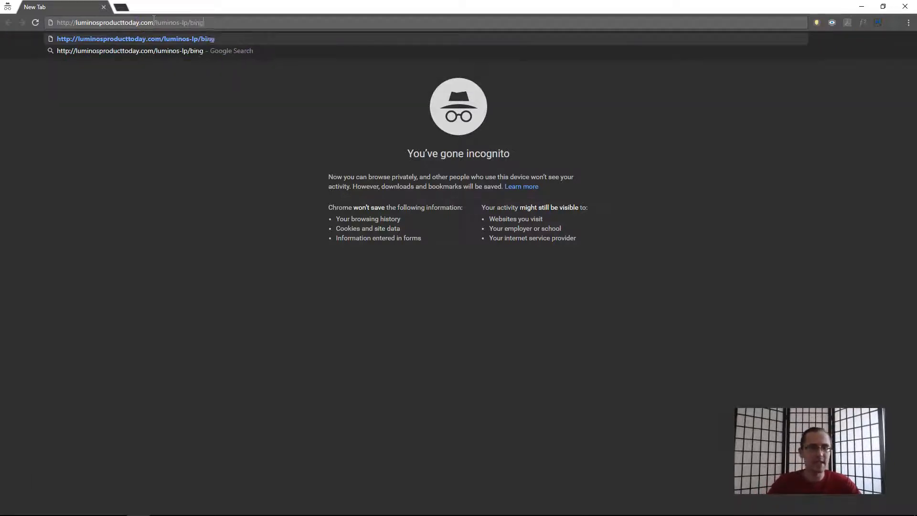
pyautogui.press('Return')
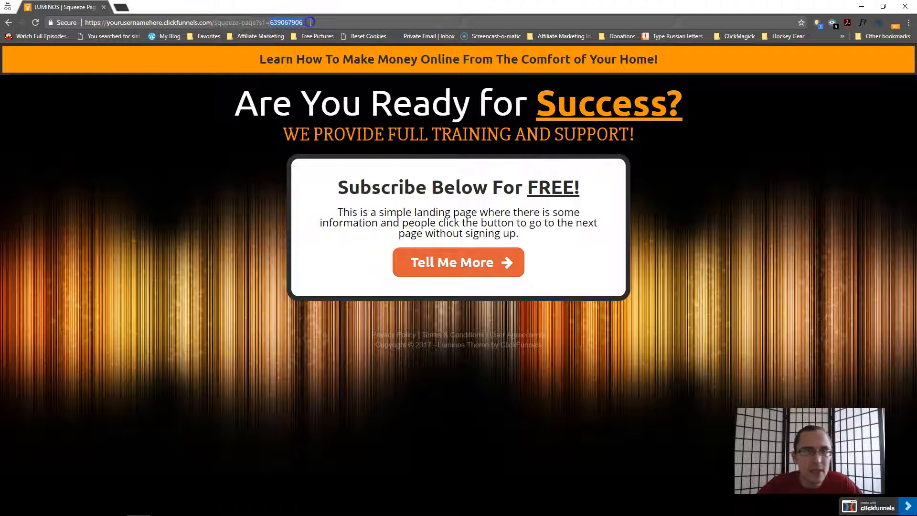
# - Check the s1 value in the address, follow the Tell Me More button, and inspect the redirect path
pyautogui.moveTo(289, 22); pyautogui.dragTo(302, 23)
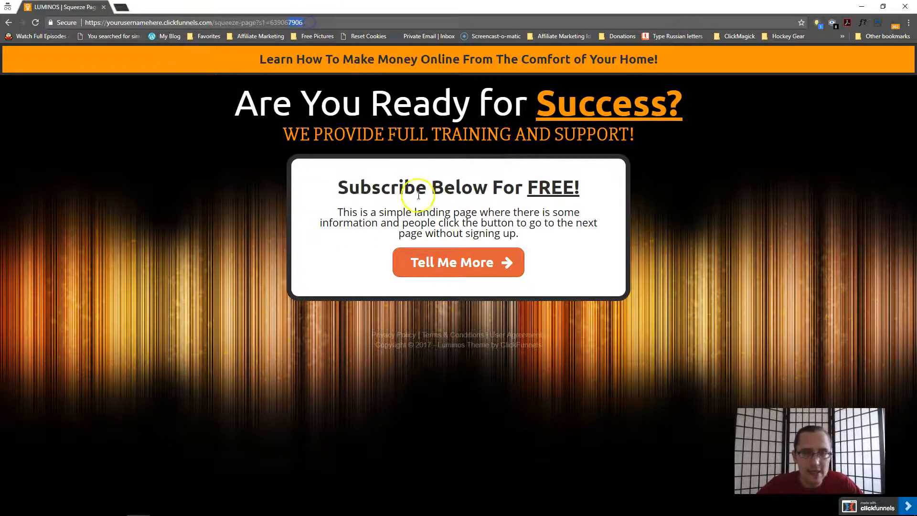
pyautogui.click(425, 262)
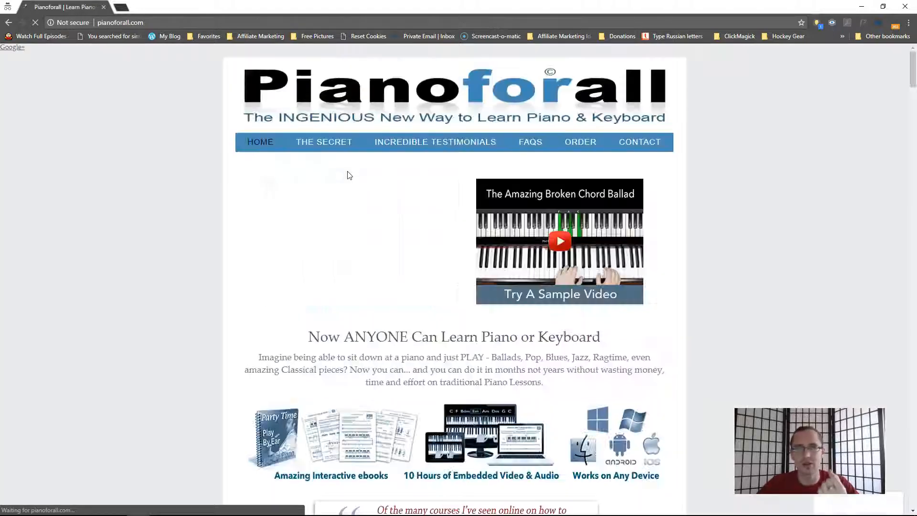
pyautogui.click(894, 23)
pyautogui.click(848, 98)
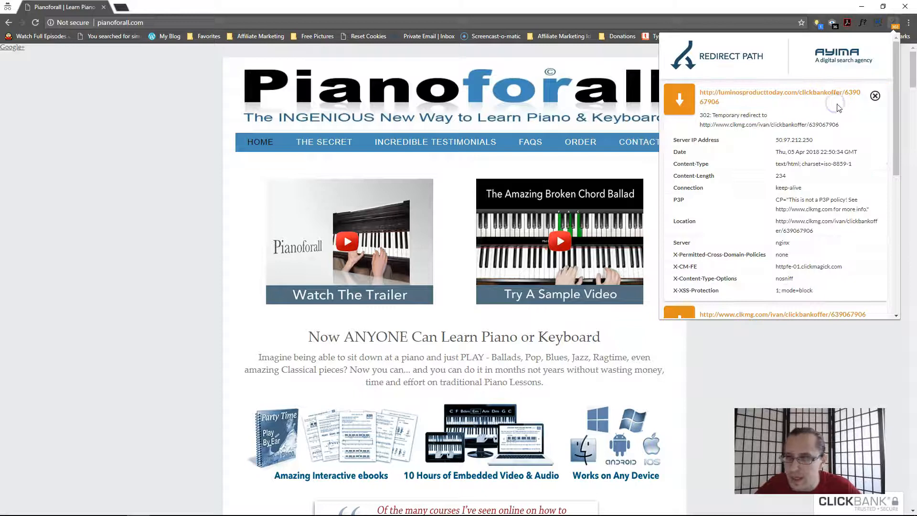
pyautogui.moveTo(844, 92); pyautogui.dragTo(861, 94)
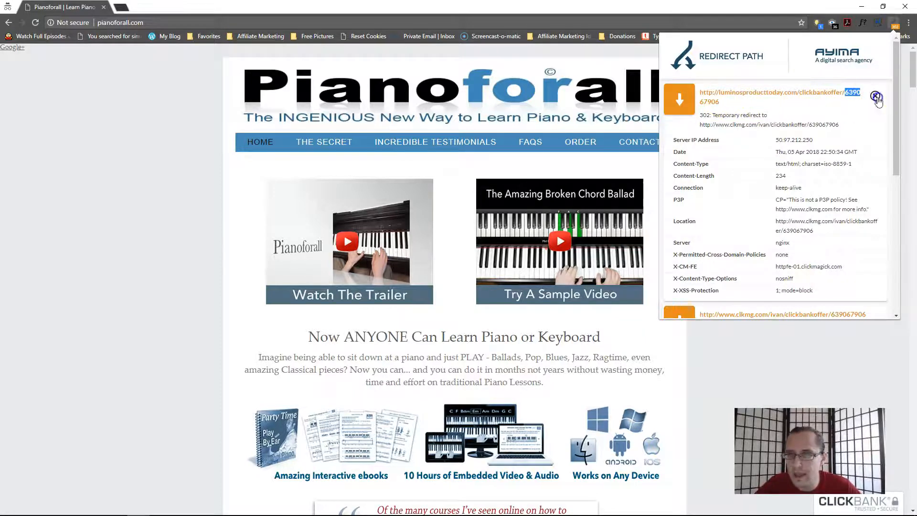
pyautogui.click(875, 96)
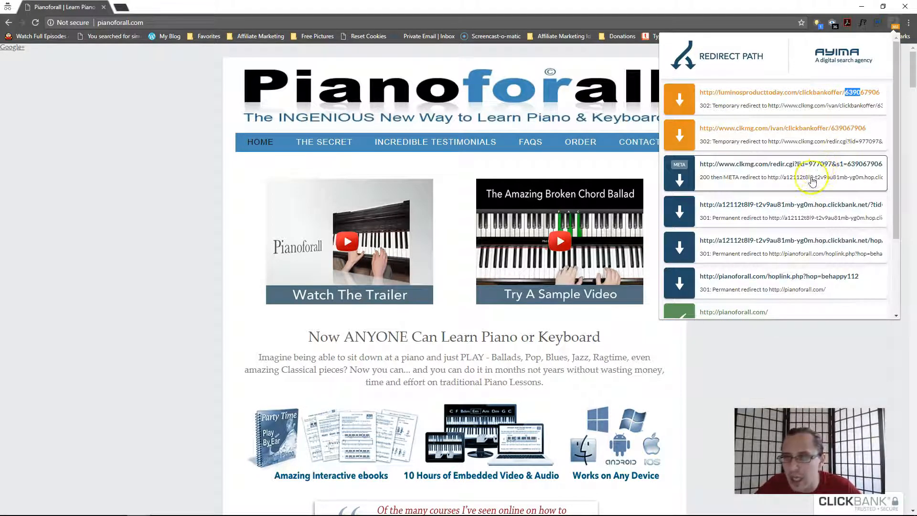
# - Examine the ClickMagick redirect and ClickBank hop entries in the redirect path to inspect the passed tid value
pyautogui.click(811, 178)
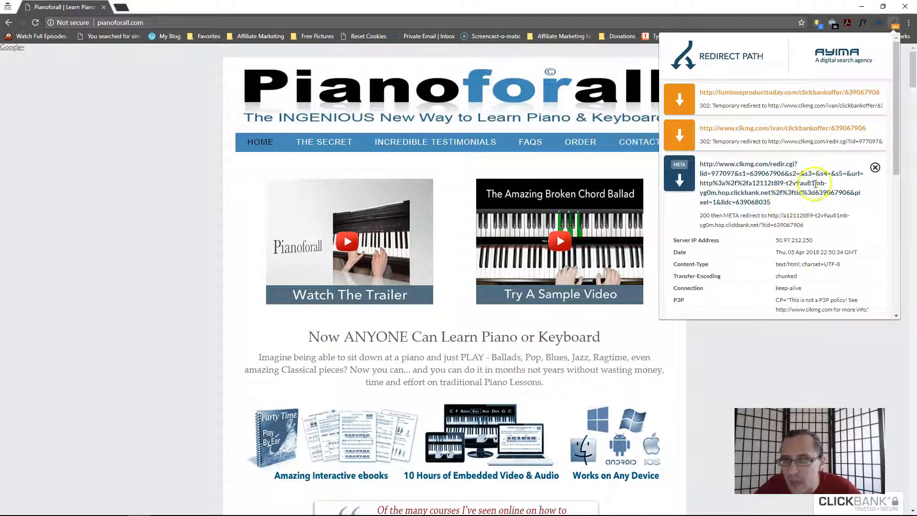
pyautogui.click(873, 167)
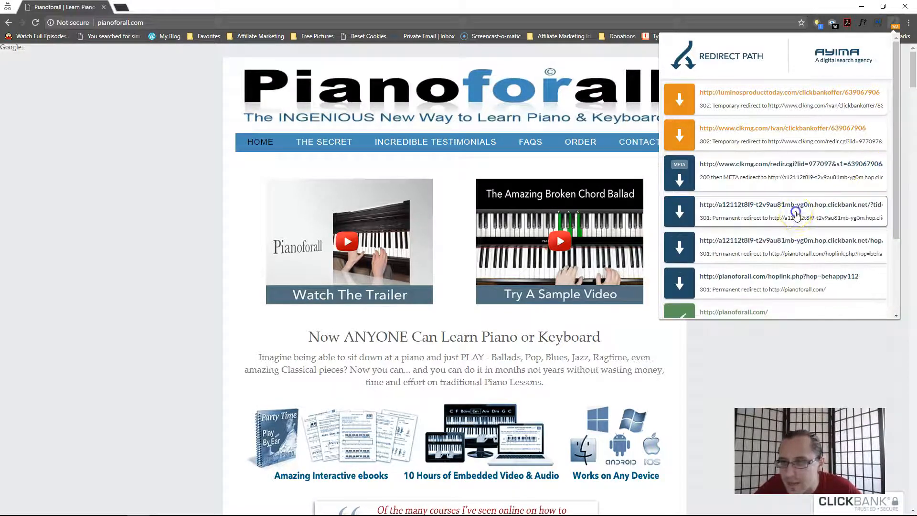
pyautogui.click(796, 210)
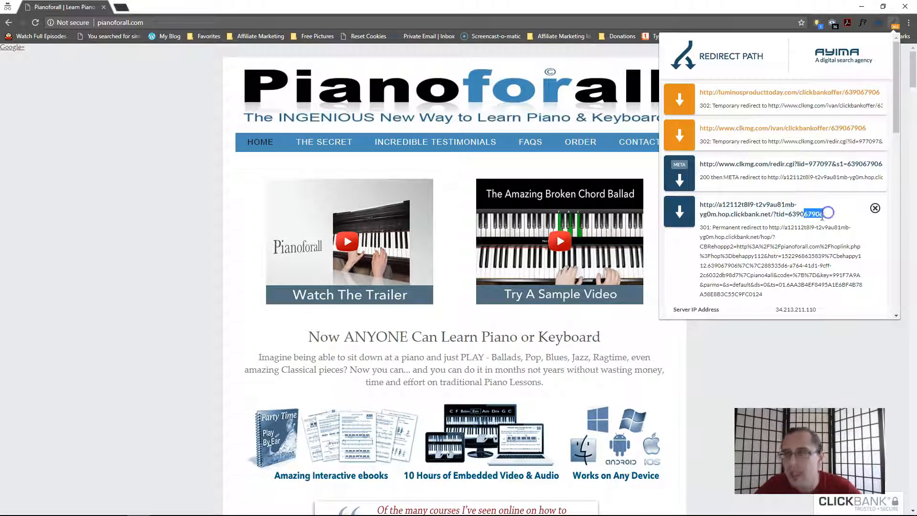
pyautogui.moveTo(807, 215); pyautogui.dragTo(823, 213)
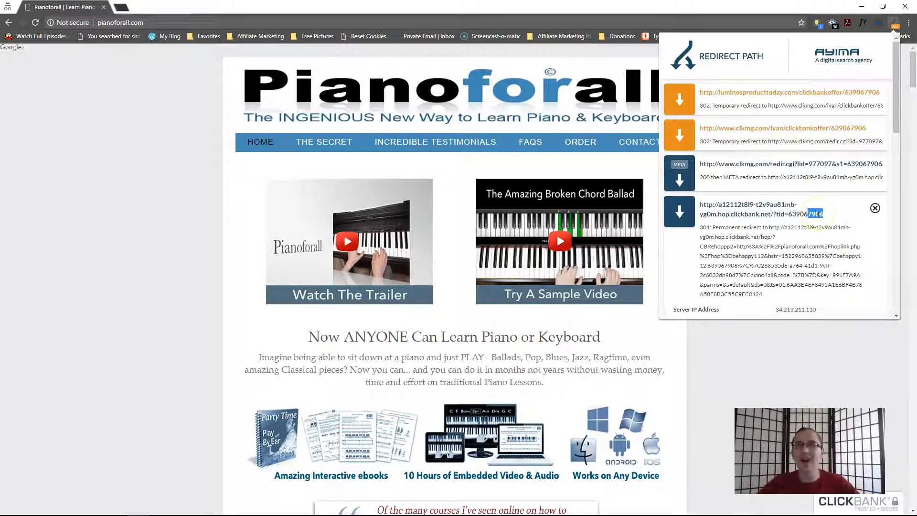
# - Switch to ClickMagick and view the A Landing Page link's click stats broken down by sub-ID
pyautogui.hotkey('alt', 'Tab')
pyautogui.click(276, 160)
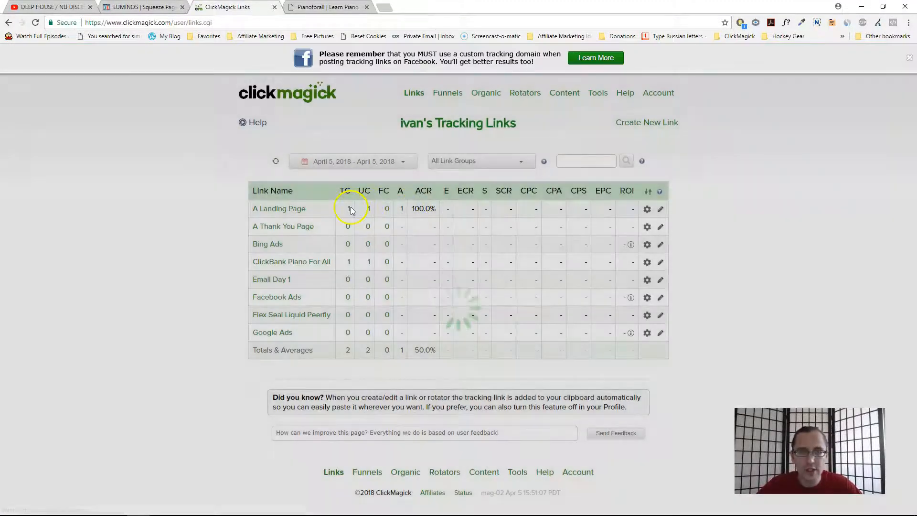
pyautogui.click(349, 209)
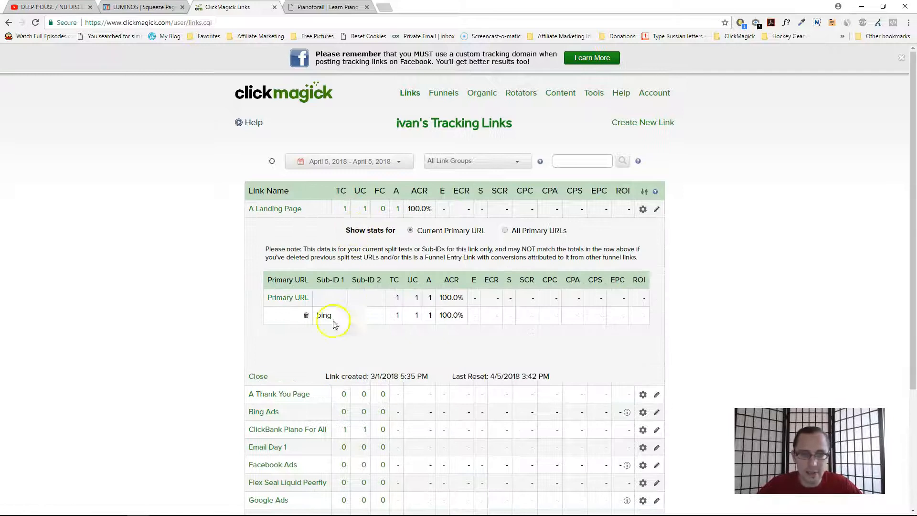
pyautogui.moveTo(317, 315); pyautogui.dragTo(535, 317)
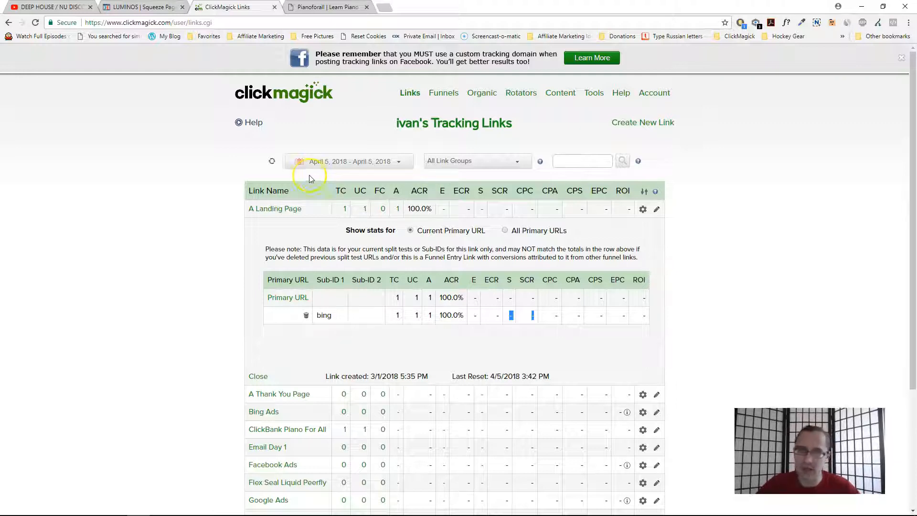
# - Review the Primary URL settings of the A Landing Page and A Thank You Page links, glancing at the funnel editor
pyautogui.click(270, 209)
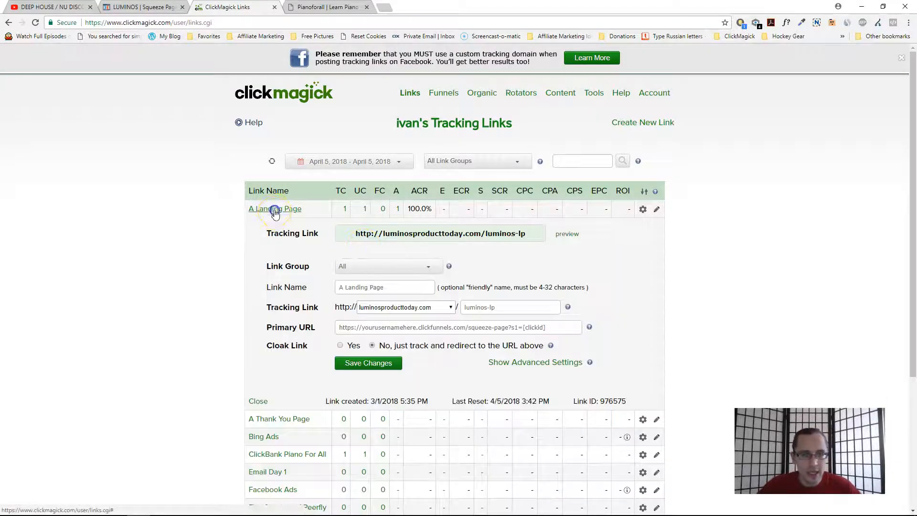
pyautogui.click(273, 208)
pyautogui.click(279, 226)
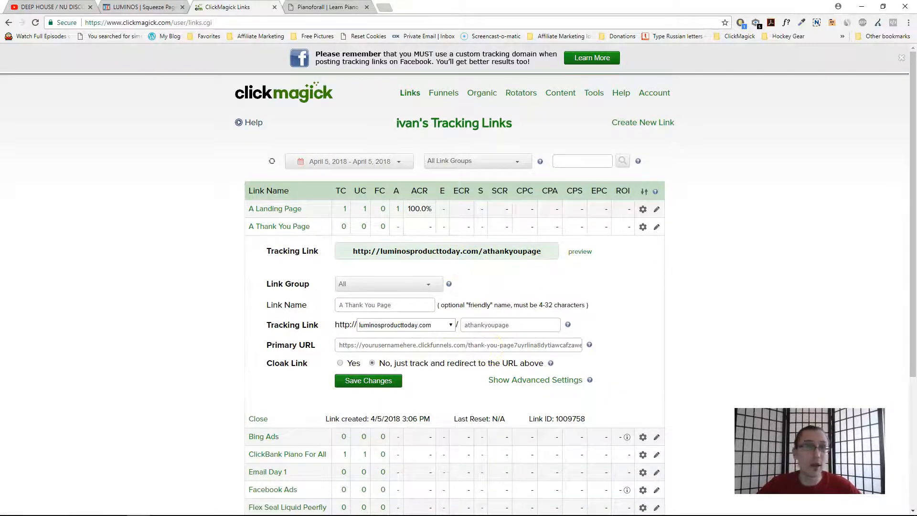
pyautogui.click(143, 7)
pyautogui.click(51, 59)
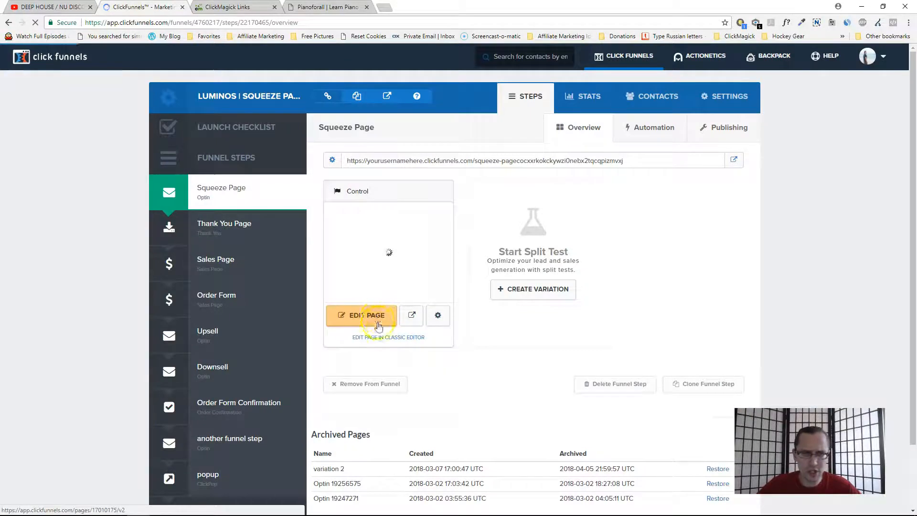
pyautogui.click(378, 325)
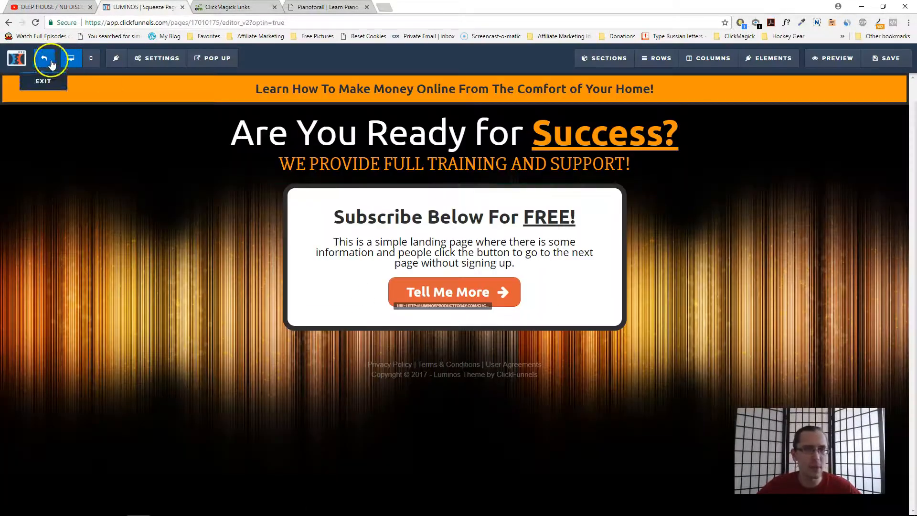
pyautogui.click(267, 6)
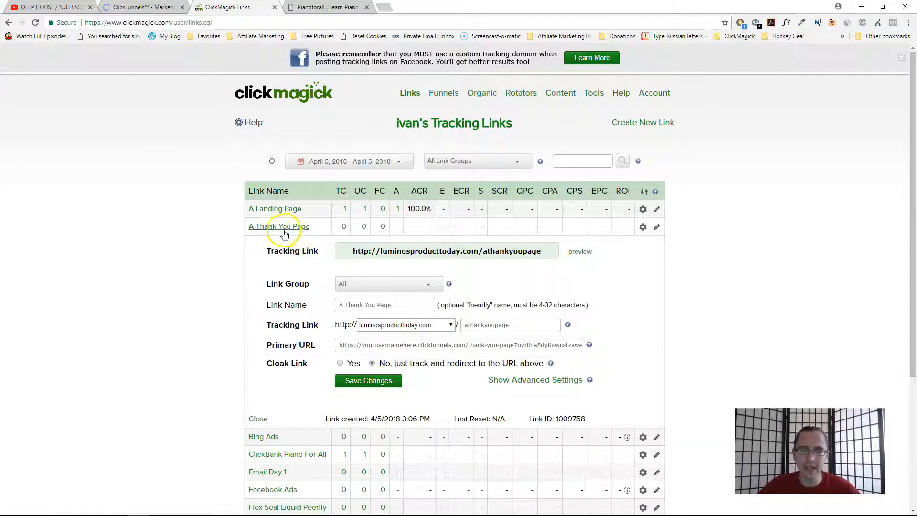
pyautogui.moveTo(540, 345); pyautogui.dragTo(599, 346)
pyautogui.click(558, 344)
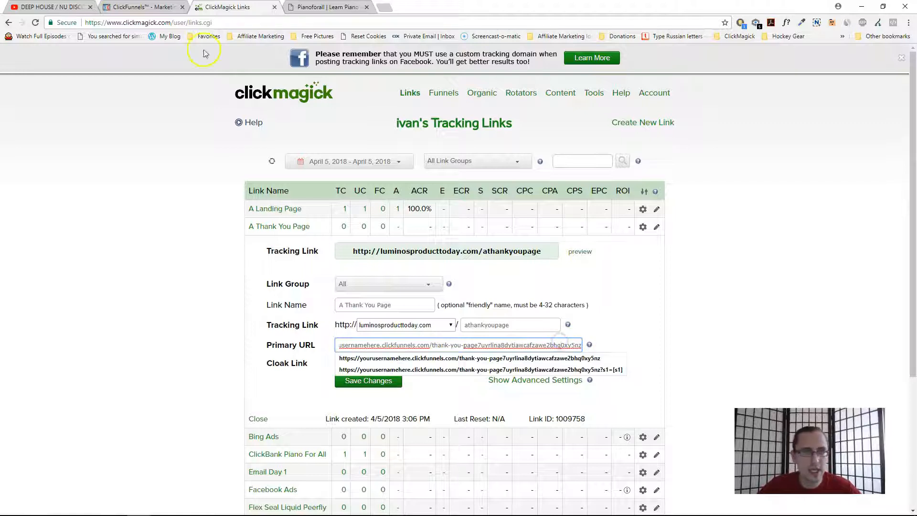
pyautogui.click(194, 314)
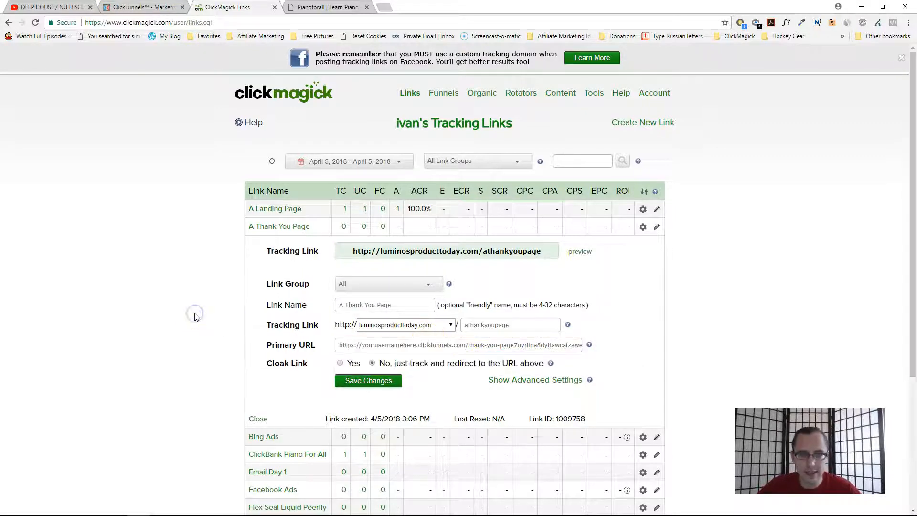
pyautogui.tripleClick(500, 348)
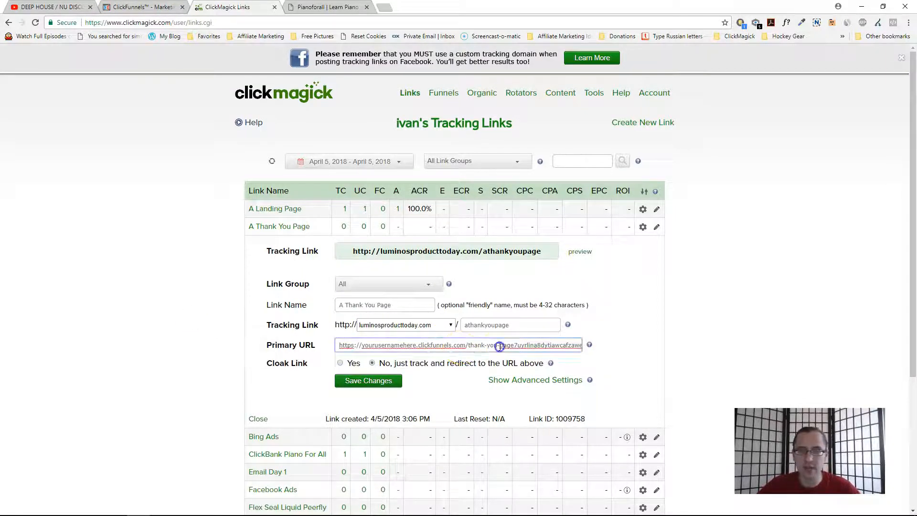
pyautogui.tripleClick(479, 250)
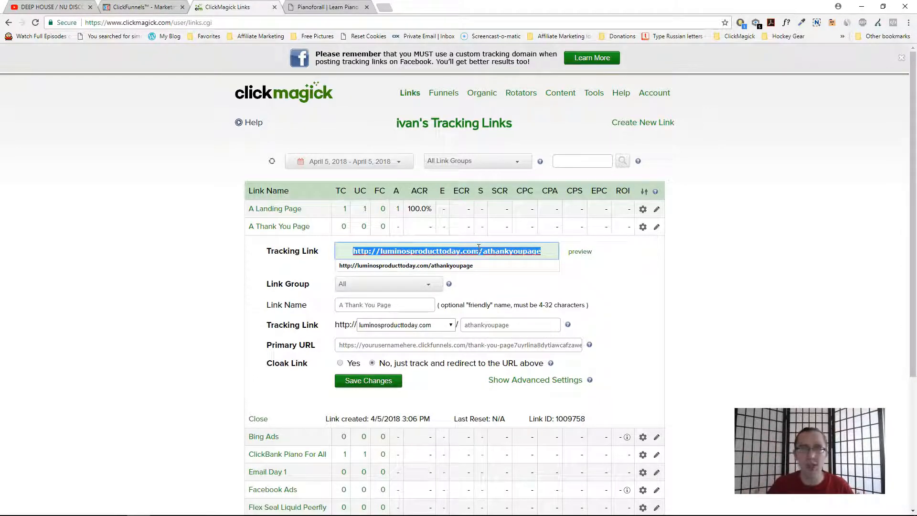
pyautogui.moveTo(551, 345); pyautogui.dragTo(582, 345)
pyautogui.click(279, 210)
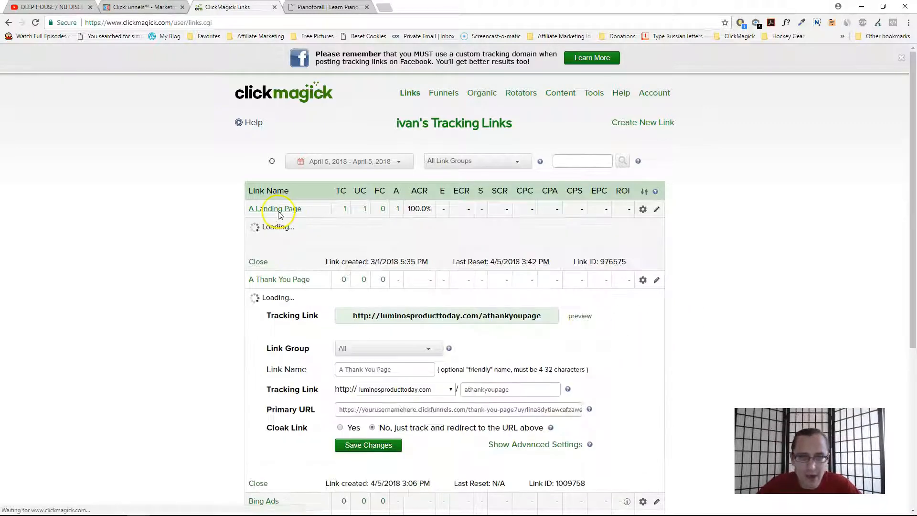
pyautogui.doubleClick(537, 327)
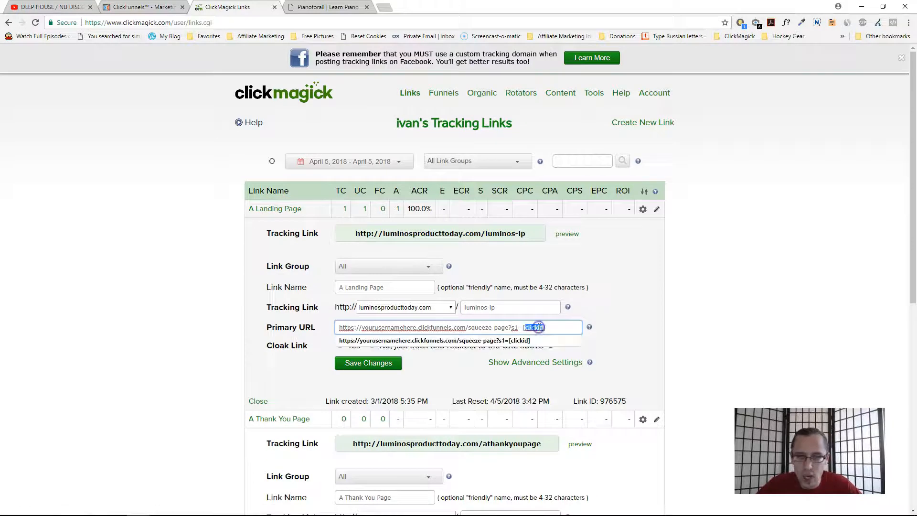
pyautogui.click(280, 209)
# - Append ?s1=[s1] to the end of the A Thank You Page link's Primary URL and save changes
pyautogui.doubleClick(571, 342)
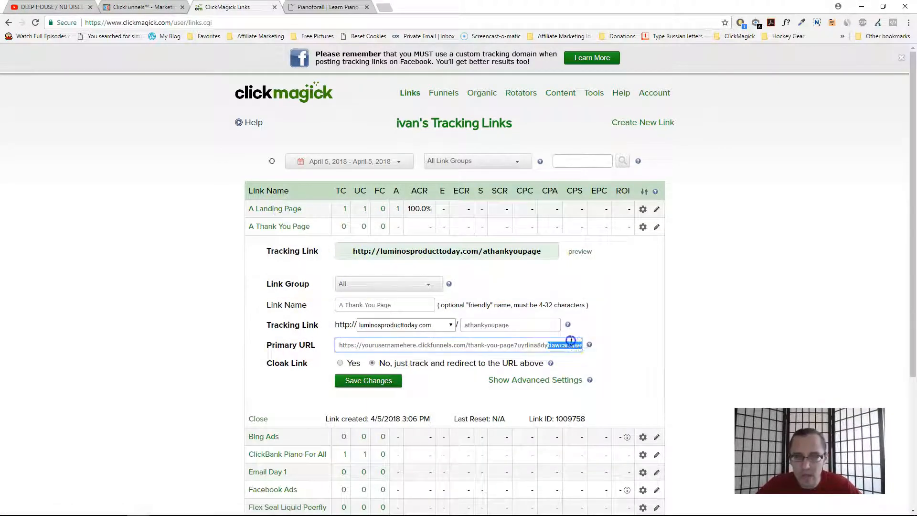
pyautogui.click(576, 343)
pyautogui.moveTo(543, 345); pyautogui.dragTo(628, 354)
pyautogui.click(580, 346)
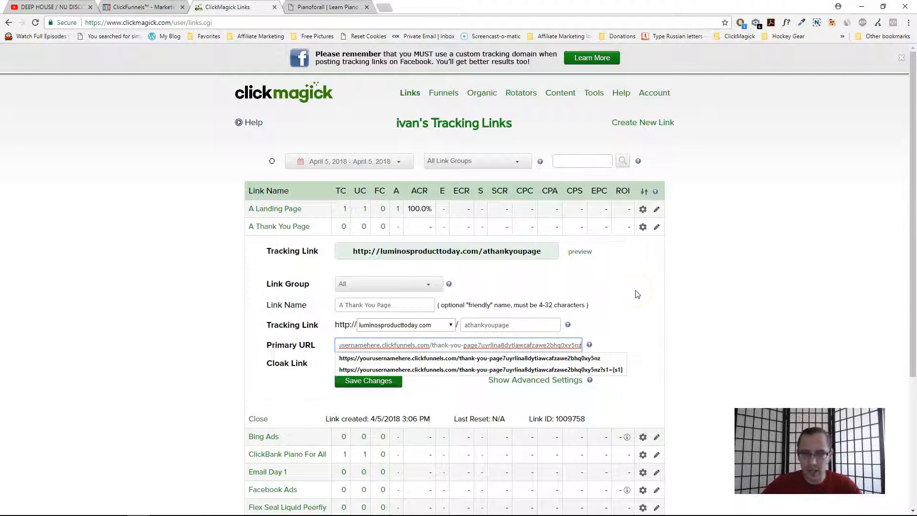
pyautogui.write('?')
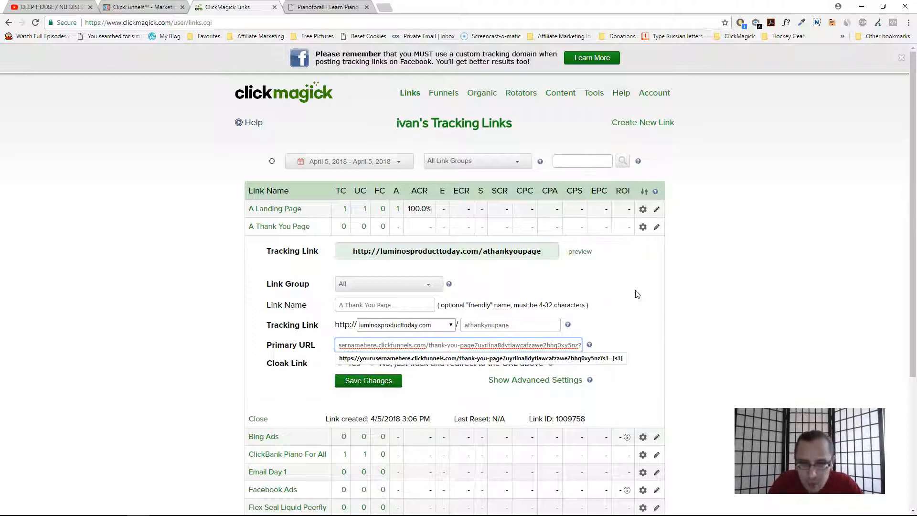
pyautogui.write('s1')
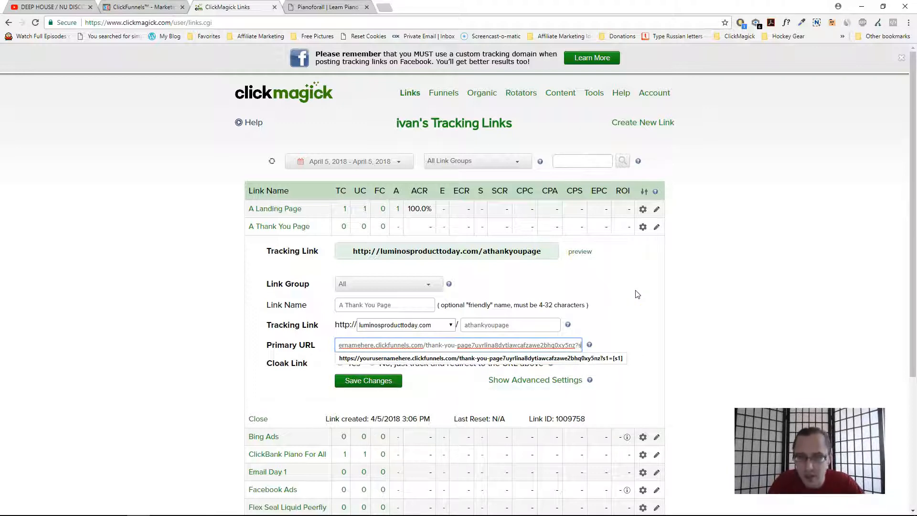
pyautogui.write('=[s1')
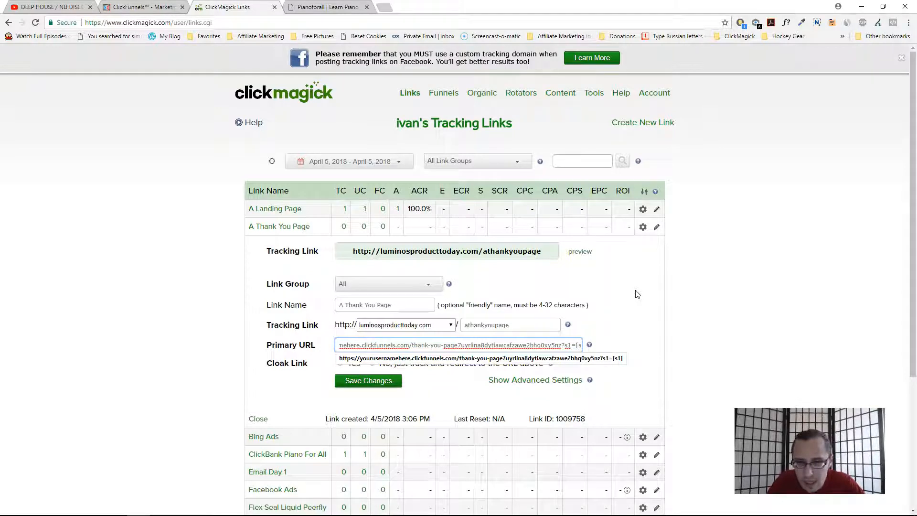
pyautogui.write(']')
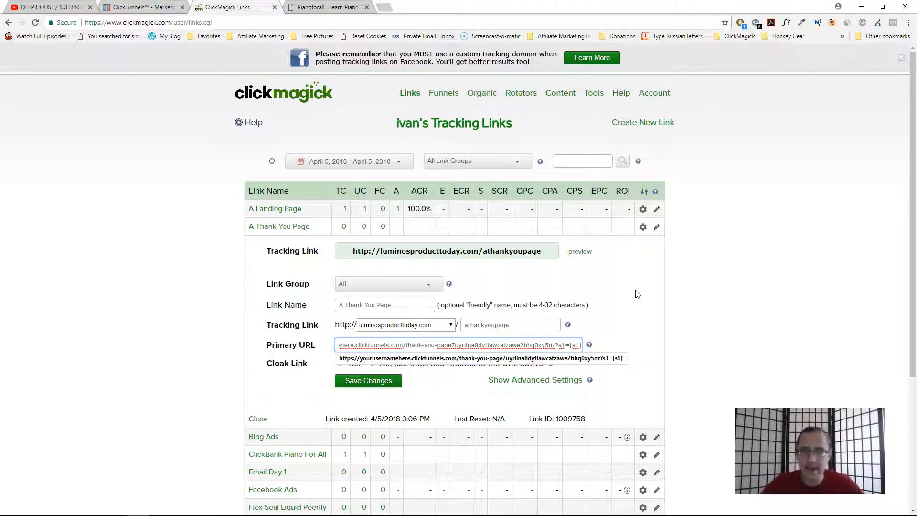
pyautogui.click(634, 292)
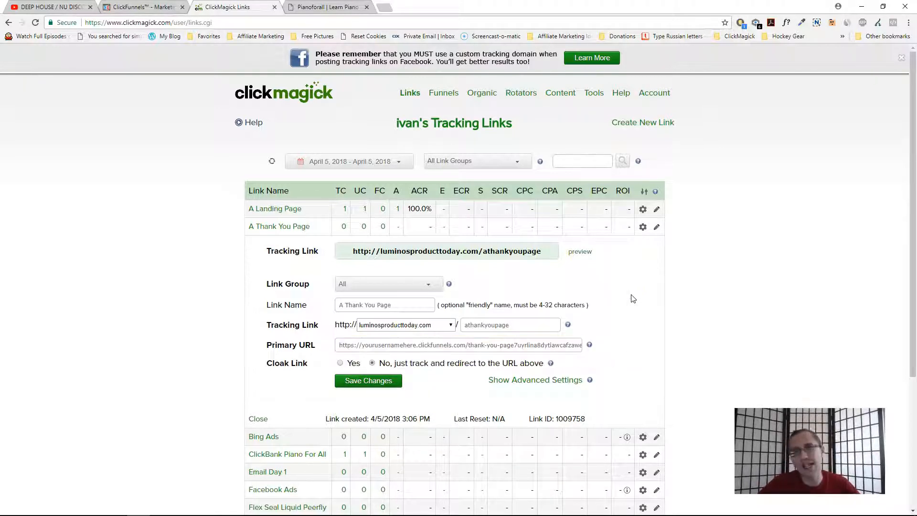
pyautogui.click(352, 379)
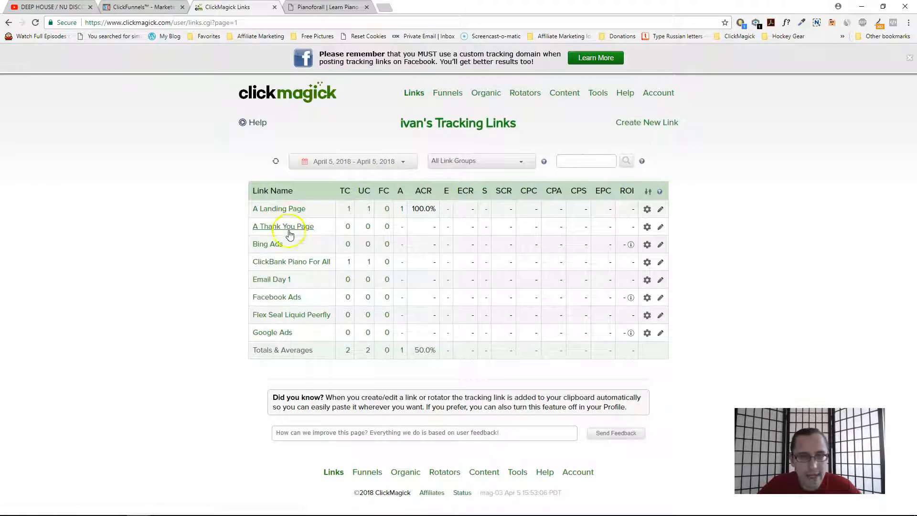
# - Reopen the A Thank You Page link to check the end of its saved Primary URL
pyautogui.click(290, 234)
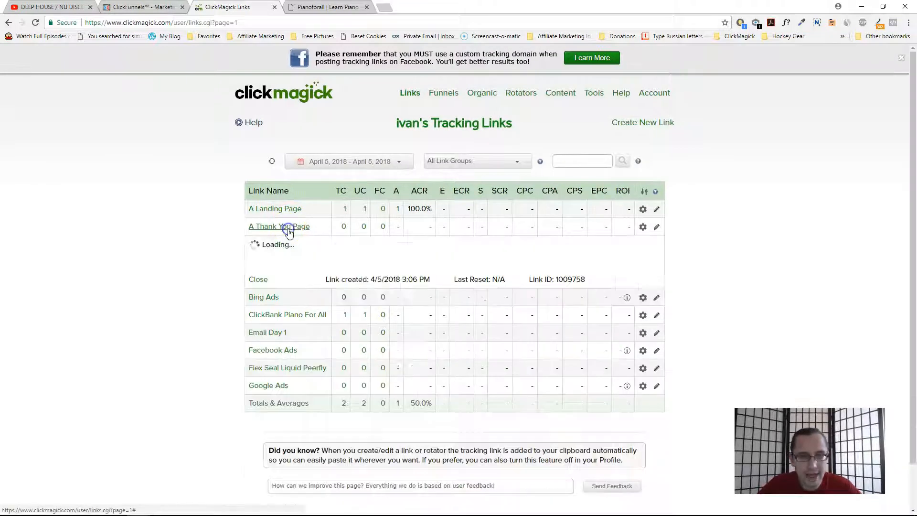
pyautogui.moveTo(564, 346); pyautogui.dragTo(592, 346)
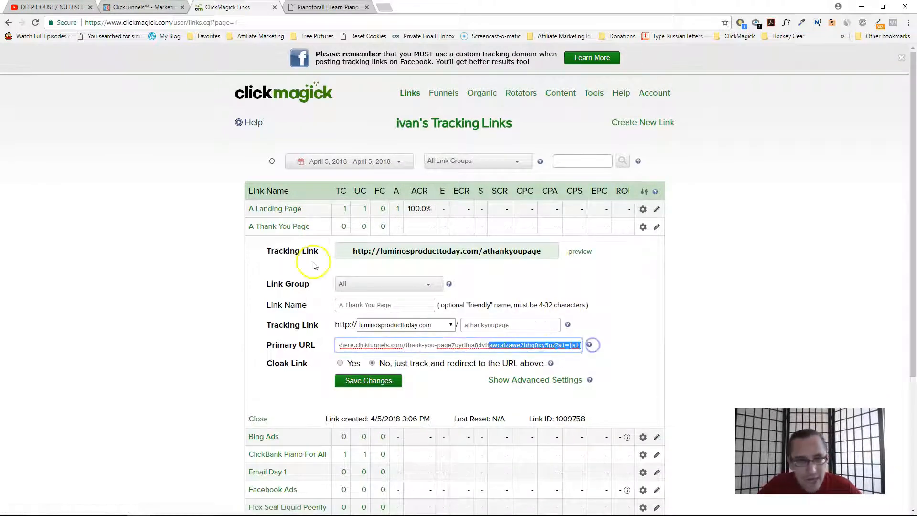
pyautogui.click(273, 228)
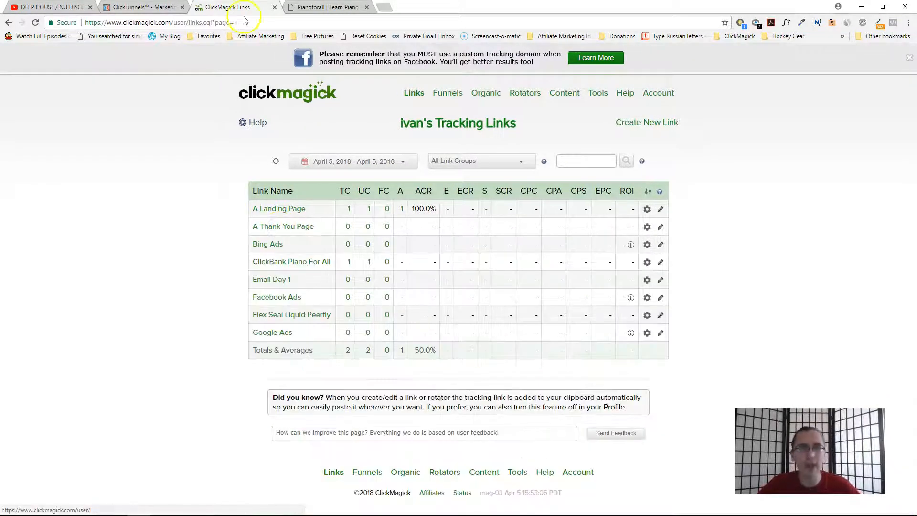
pyautogui.click(296, 230)
pyautogui.moveTo(573, 346); pyautogui.dragTo(596, 346)
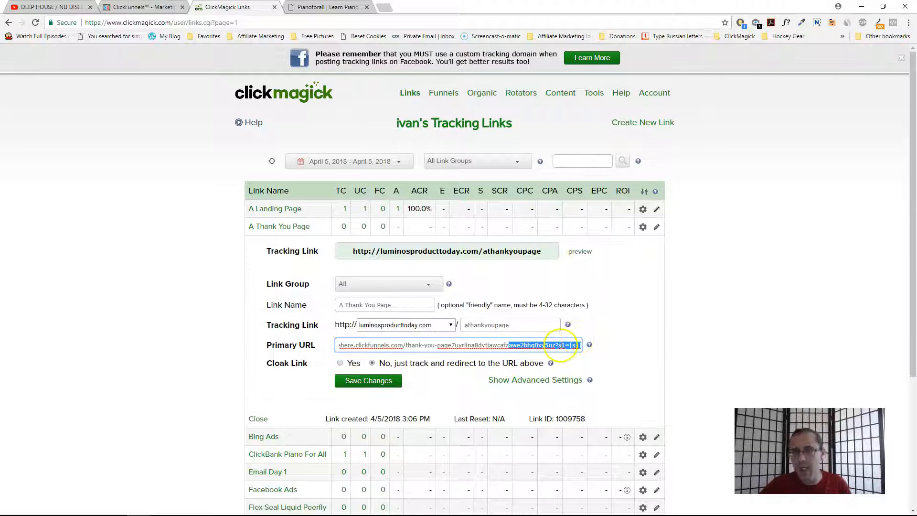
pyautogui.doubleClick(562, 345)
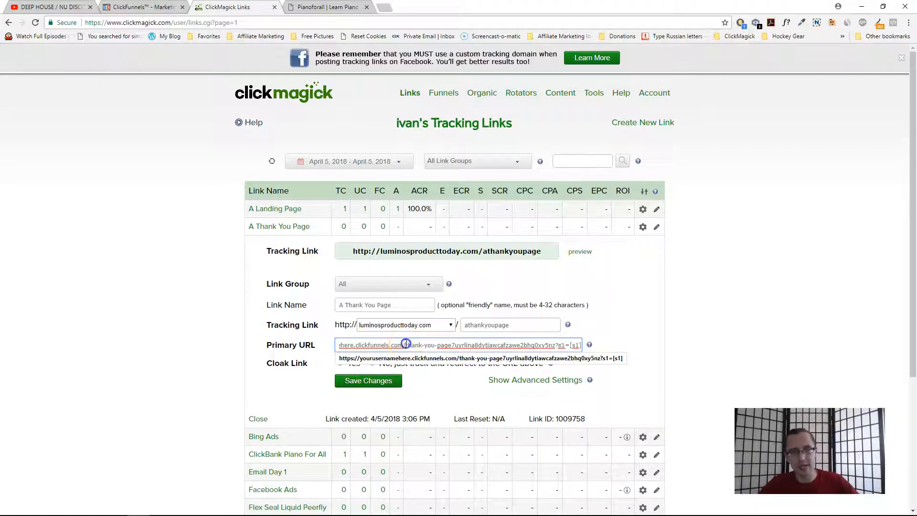
pyautogui.tripleClick(406, 344)
pyautogui.click(301, 226)
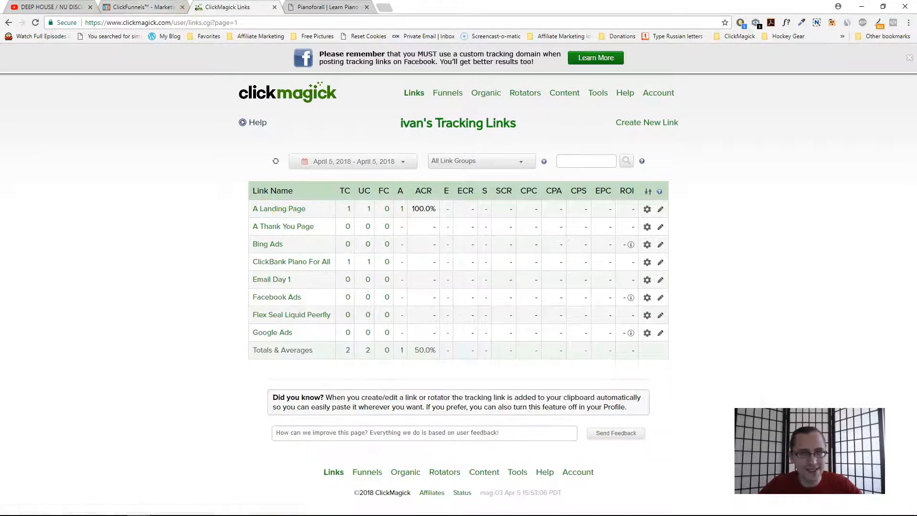
# - Open the Squeeze Page in the ClickFunnels page editor
pyautogui.hotkey('ctrl', 'shift', 'Tab')
pyautogui.click(367, 315)
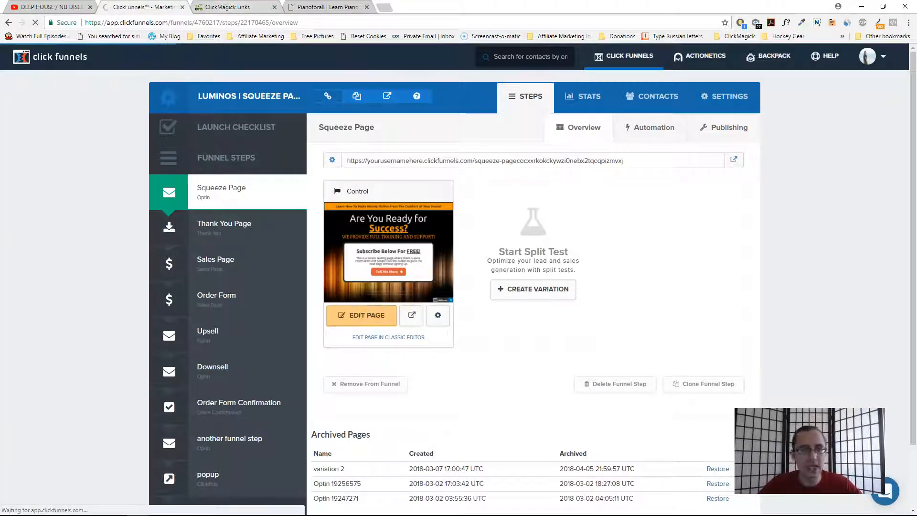
pyautogui.click(229, 7)
pyautogui.click(296, 227)
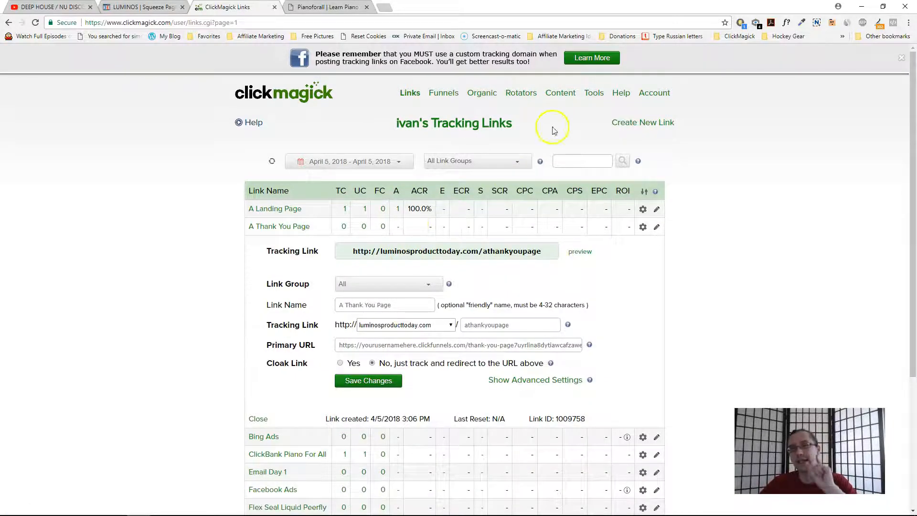
pyautogui.hotkey('ctrl', 'shift', 'Tab')
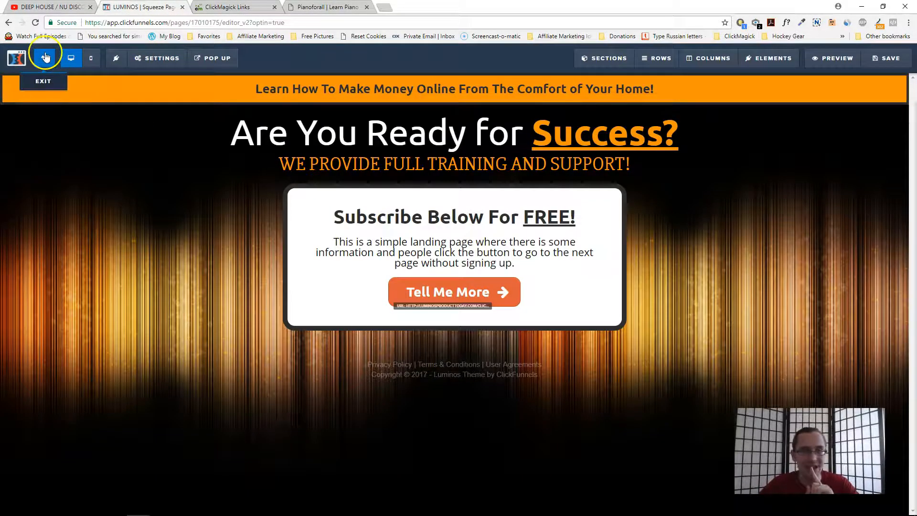
# - Inspect the Squeeze Page's tracking code settings, then exit the page editor back to the funnel steps
pyautogui.moveTo(155, 59)
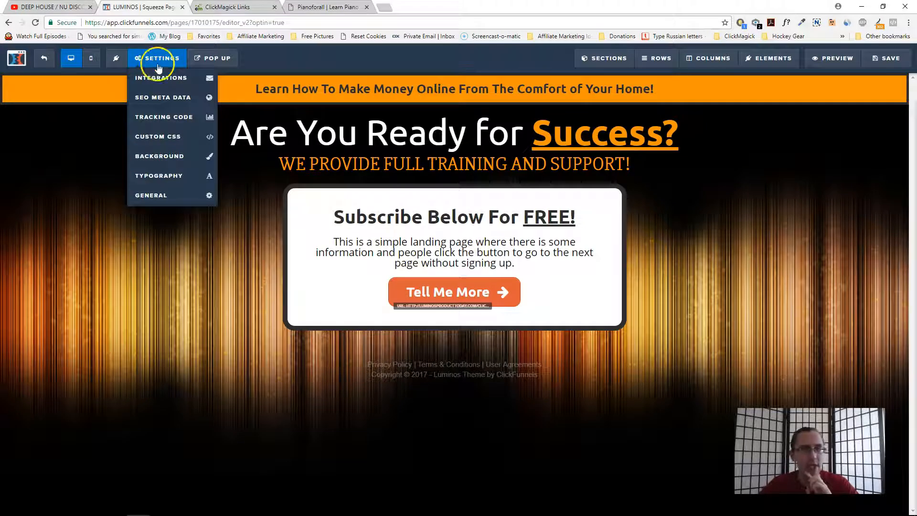
pyautogui.click(178, 123)
pyautogui.click(389, 124)
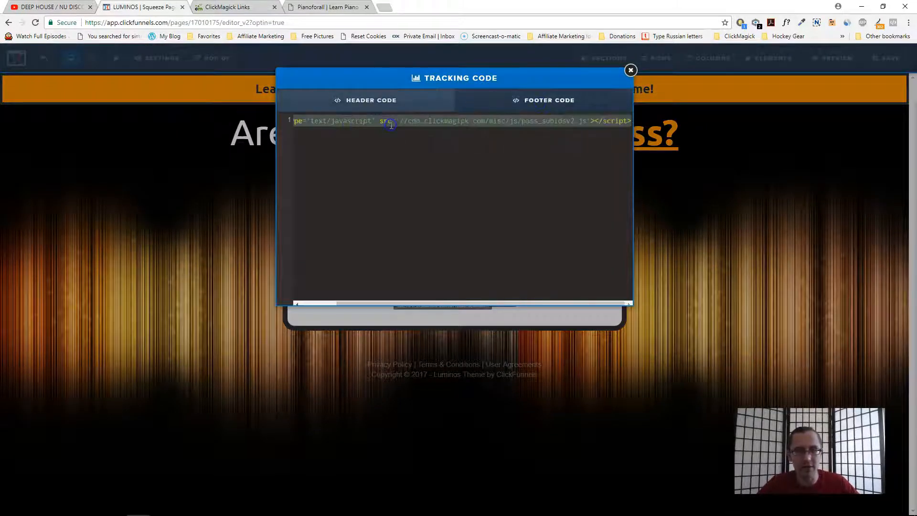
pyautogui.click(110, 153)
pyautogui.click(41, 58)
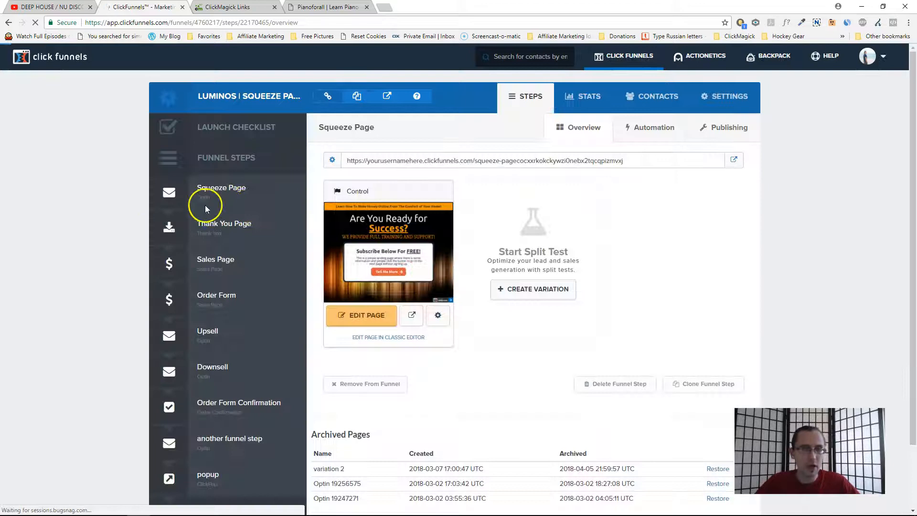
# - Open the Thank You Page in the page editor and review its header and footer tracking code, then save
pyautogui.click(241, 226)
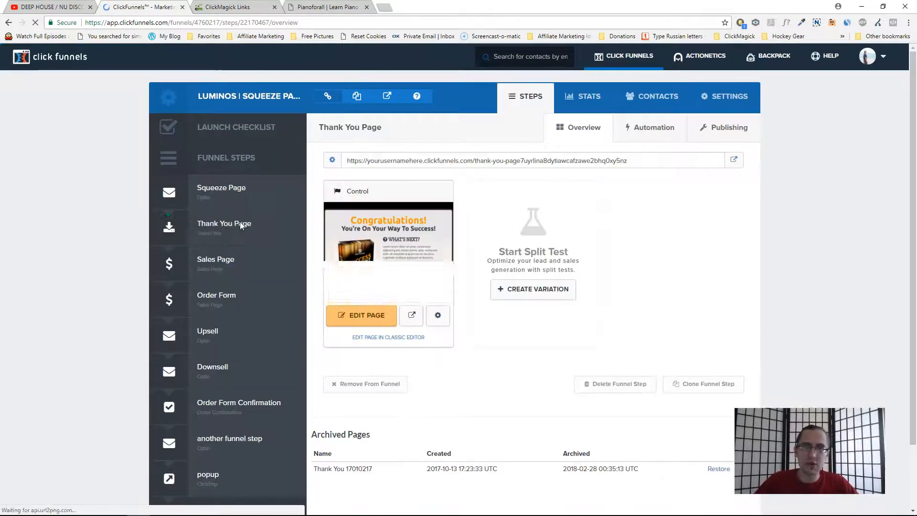
pyautogui.click(382, 322)
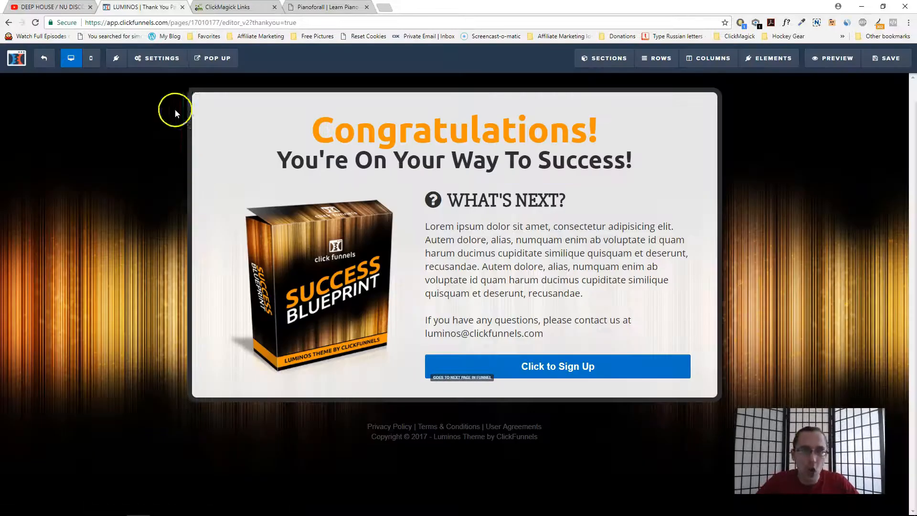
pyautogui.click(157, 58)
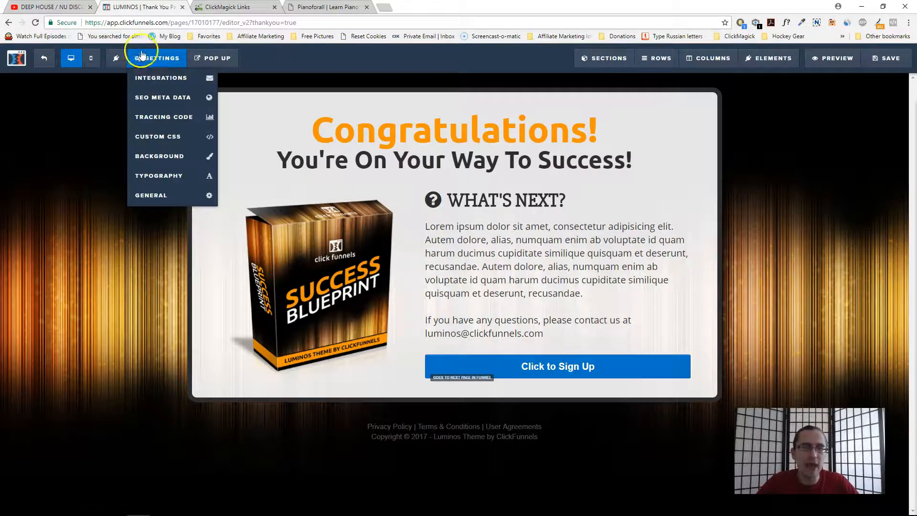
pyautogui.click(186, 123)
pyautogui.click(516, 99)
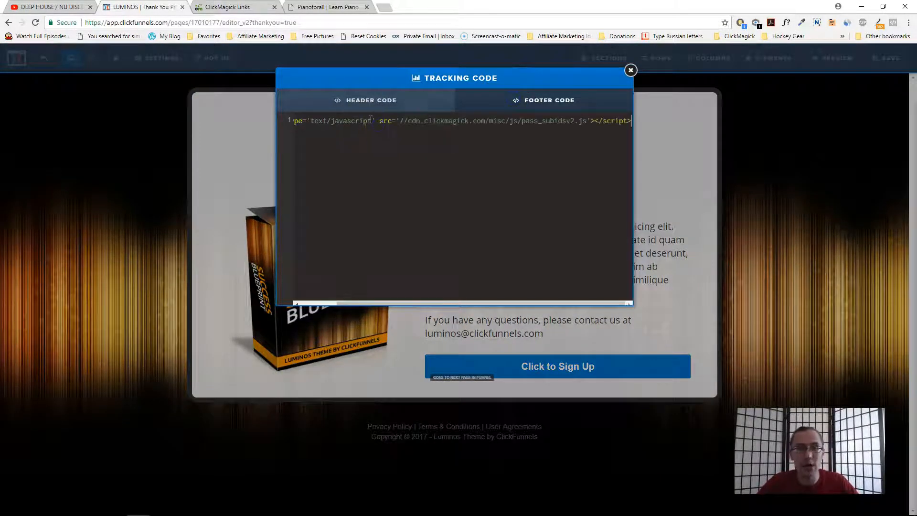
pyautogui.click(353, 101)
pyautogui.click(441, 121)
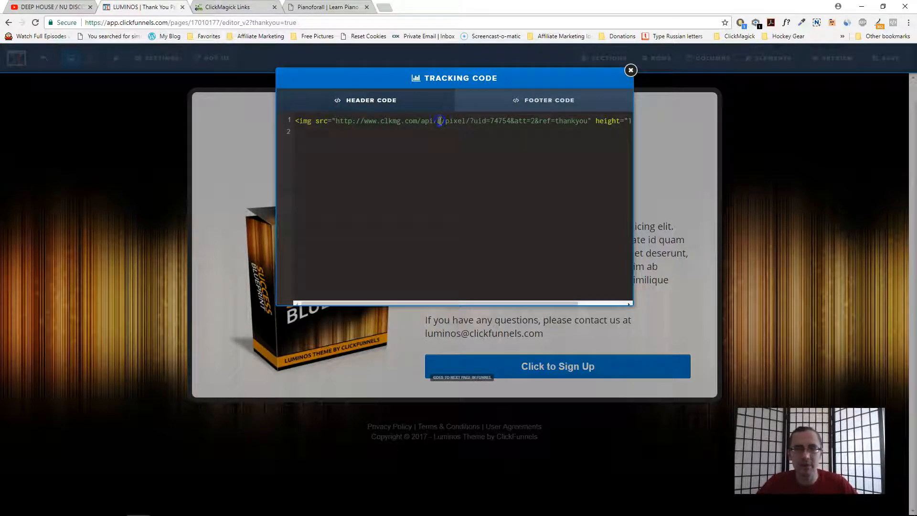
pyautogui.click(630, 70)
pyautogui.click(891, 65)
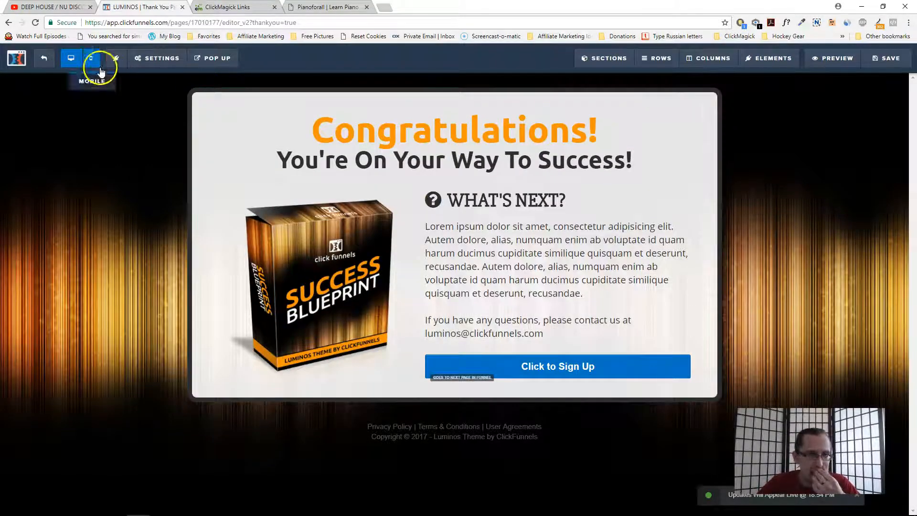
# - Review the ClickBank Piano For All link's settings in the ClickMagick tracking links list
pyautogui.click(229, 7)
pyautogui.click(281, 232)
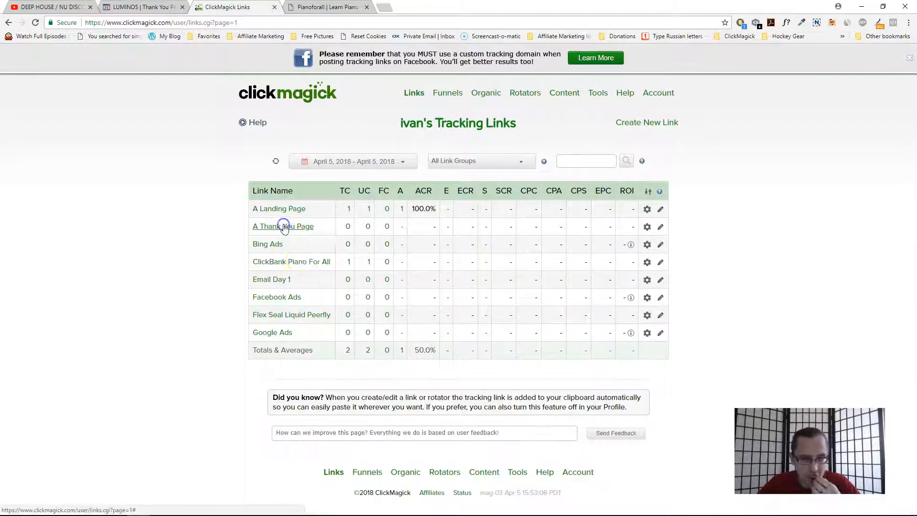
pyautogui.click(285, 261)
pyautogui.scroll(-8, 502, 382)
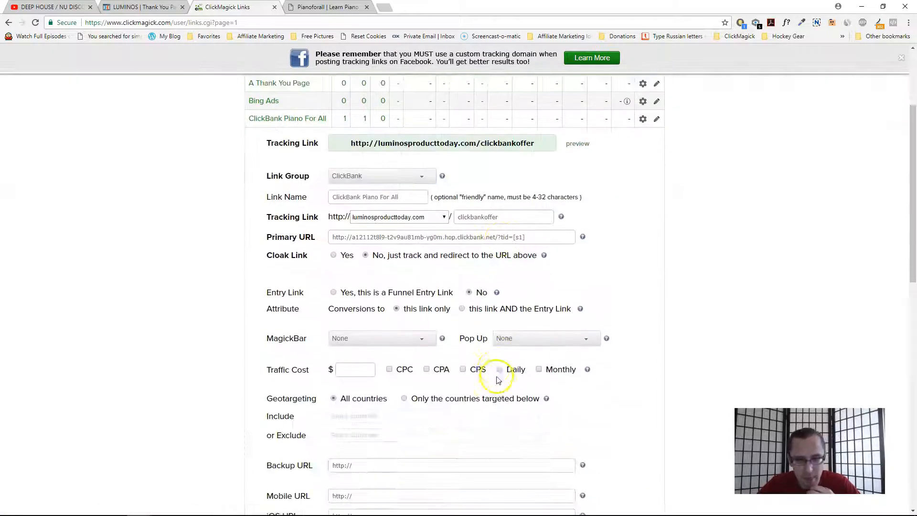
pyautogui.click(450, 356)
pyautogui.scroll(-5, 256, 365)
pyautogui.click(361, 348)
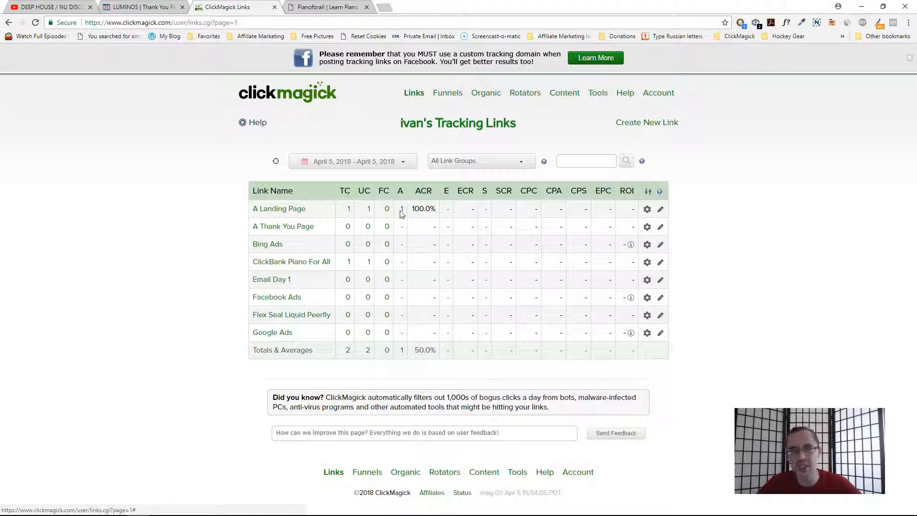
# - Use the ClickMagick Testing Tool to clear your own tracking cookies and click data, then return to Links
pyautogui.click(598, 93)
pyautogui.click(616, 226)
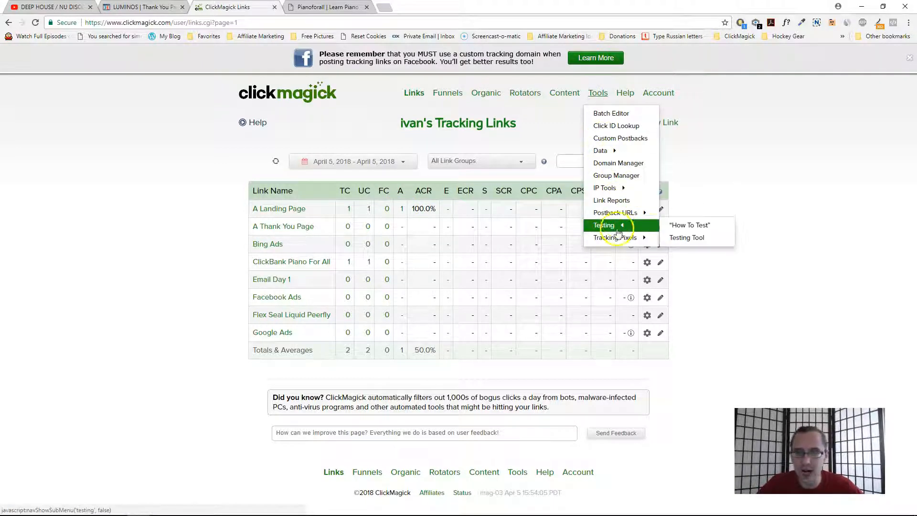
pyautogui.click(679, 237)
pyautogui.click(461, 238)
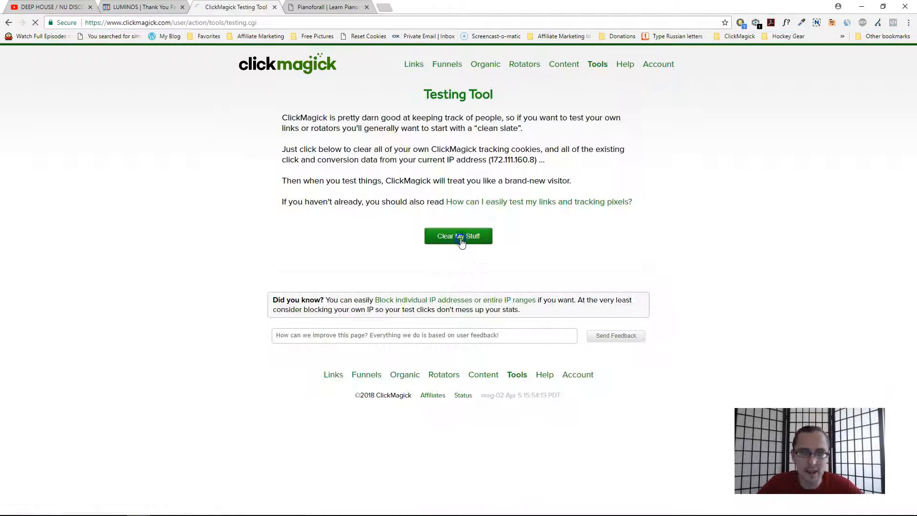
pyautogui.click(416, 65)
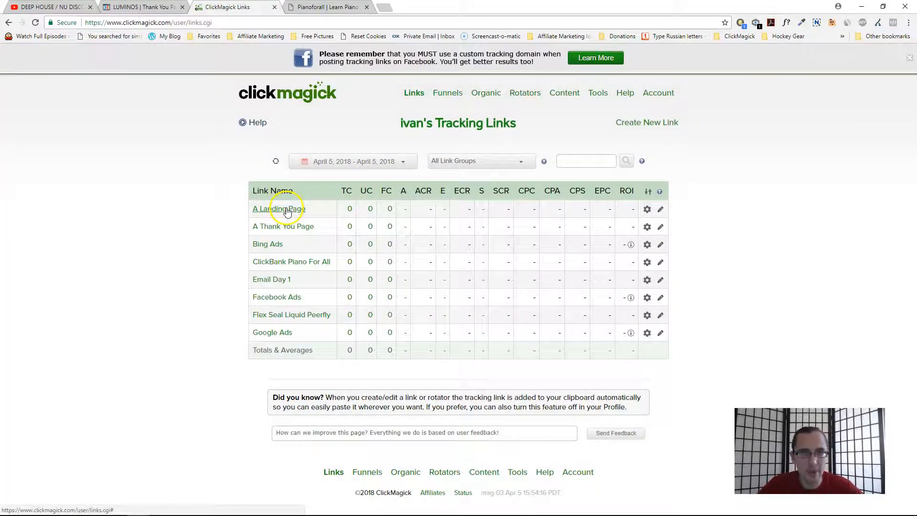
# - Copy the ClickBank Piano For All tracking link and return to the Thank You Page editor
pyautogui.click(143, 6)
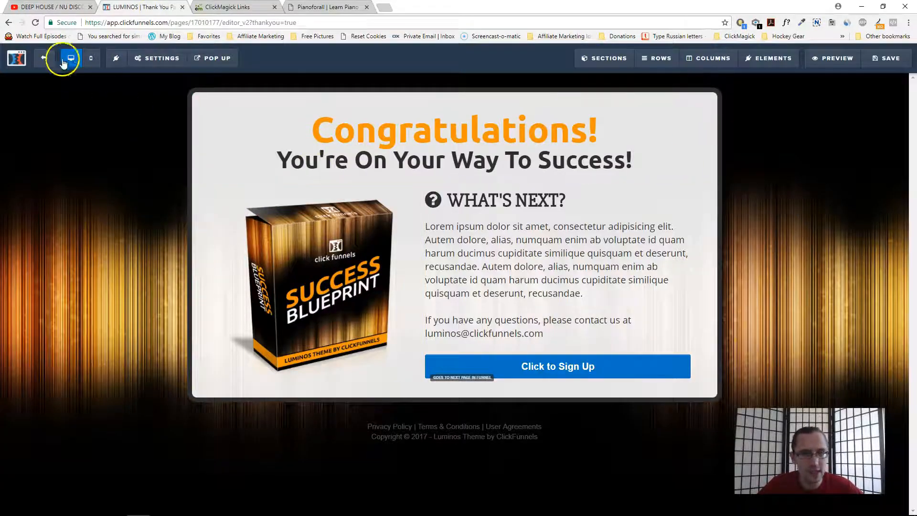
pyautogui.click(248, 7)
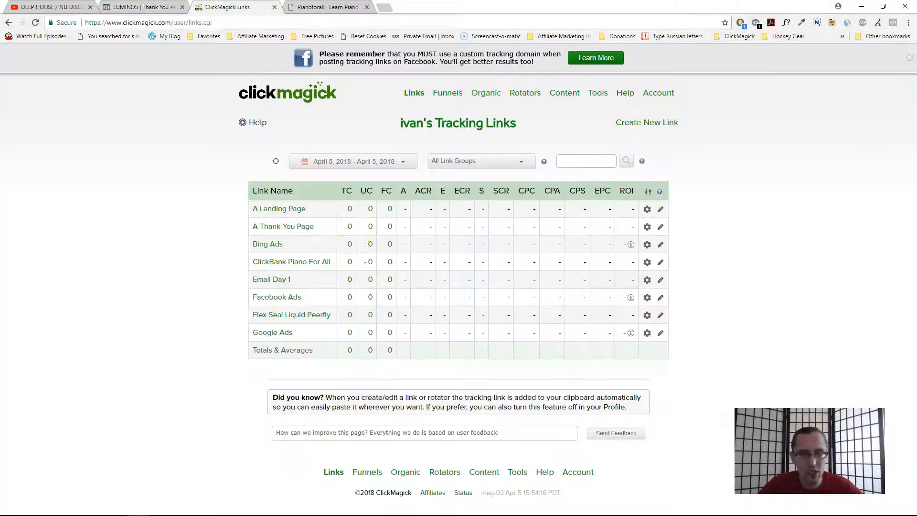
pyautogui.click(304, 264)
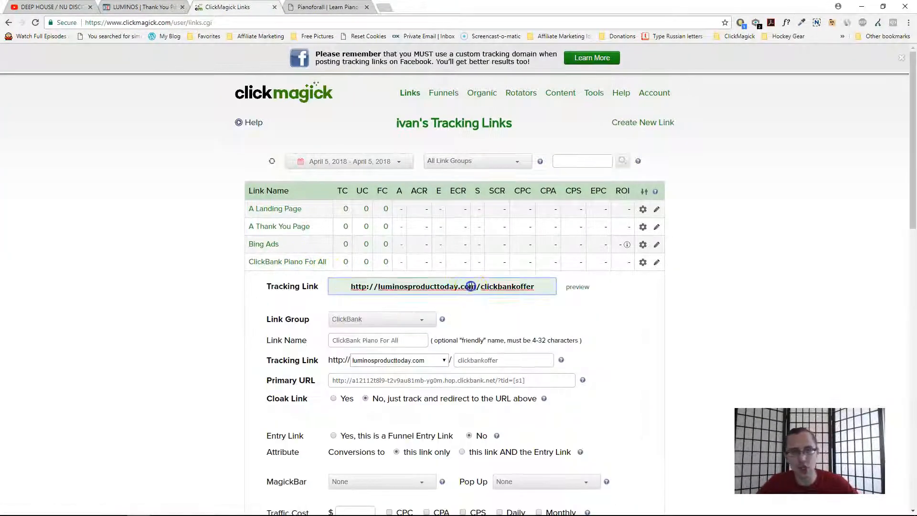
pyautogui.click(284, 258)
pyautogui.click(143, 6)
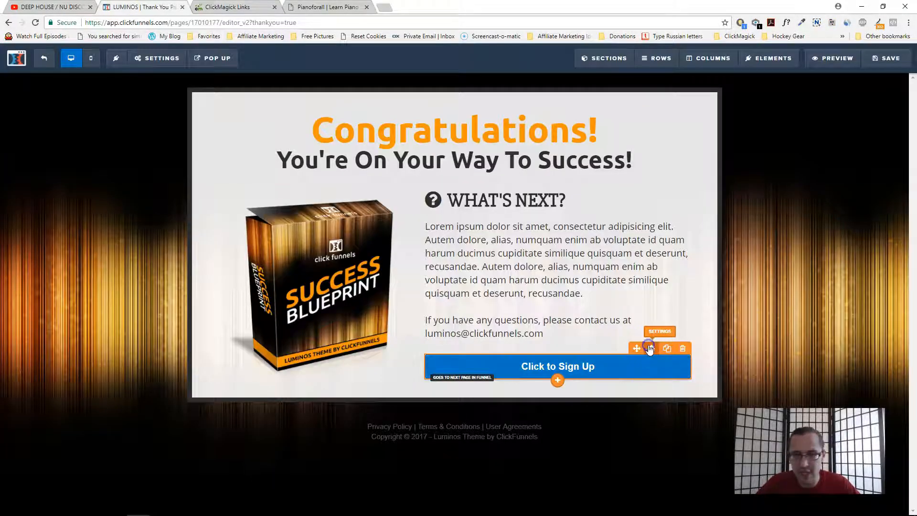
pyautogui.click(643, 347)
pyautogui.click(868, 164)
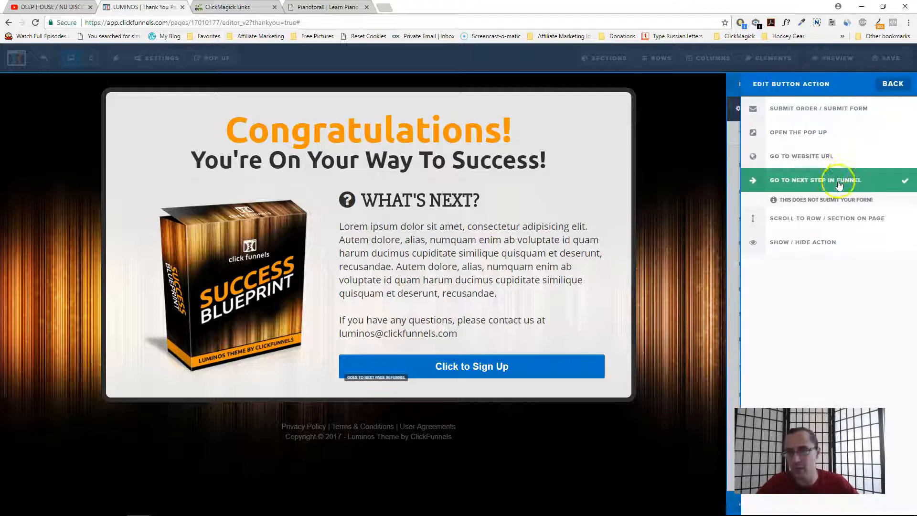
pyautogui.click(814, 163)
pyautogui.click(789, 188)
pyautogui.write('http://luminosproducttoday.com/clickbankoffer')
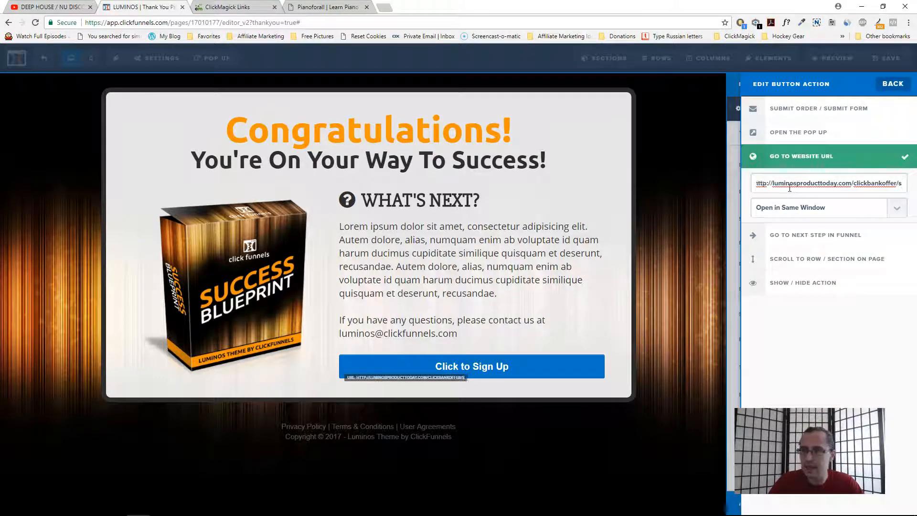
pyautogui.write('[s1]')
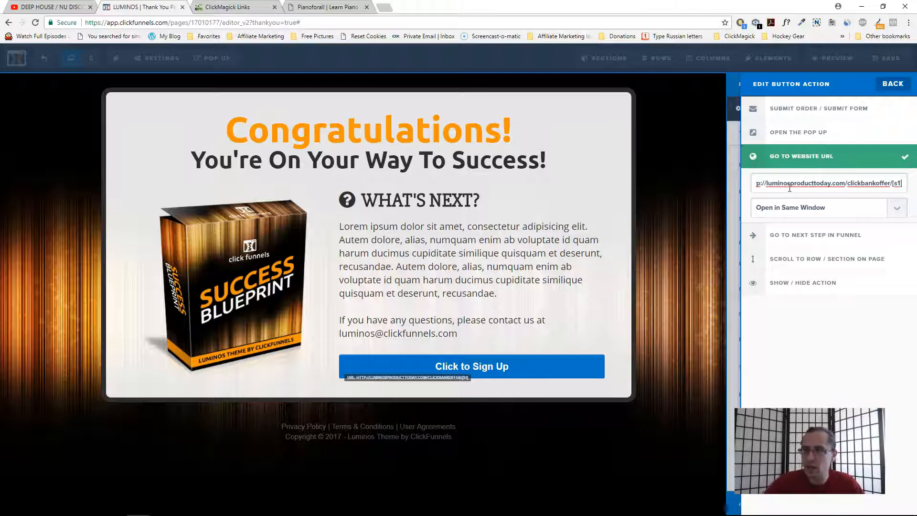
pyautogui.click(646, 241)
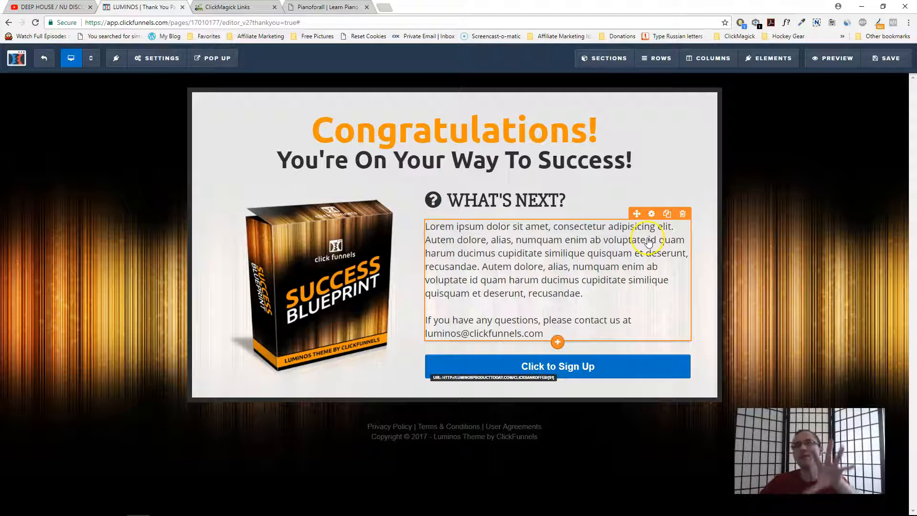
pyautogui.click(879, 58)
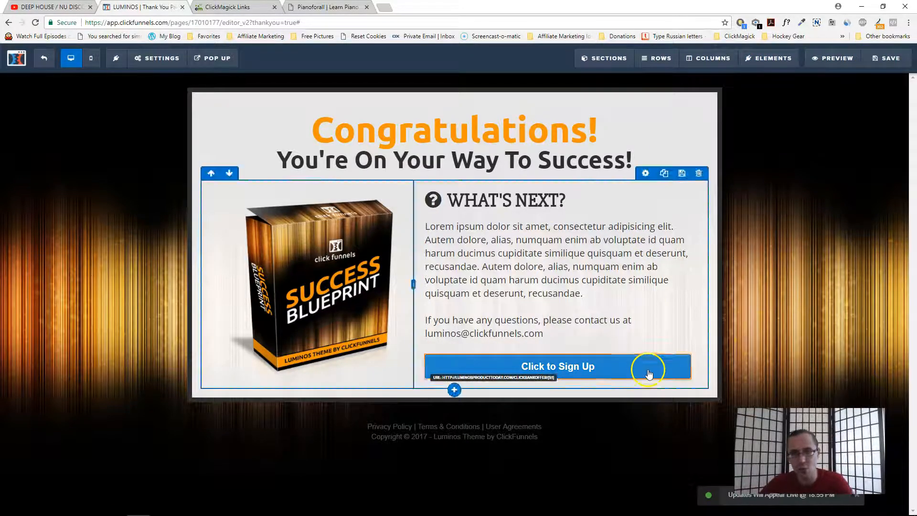
# - Reopen the button's action to check the URL ending, then save the page and exit the editor
pyautogui.click(652, 352)
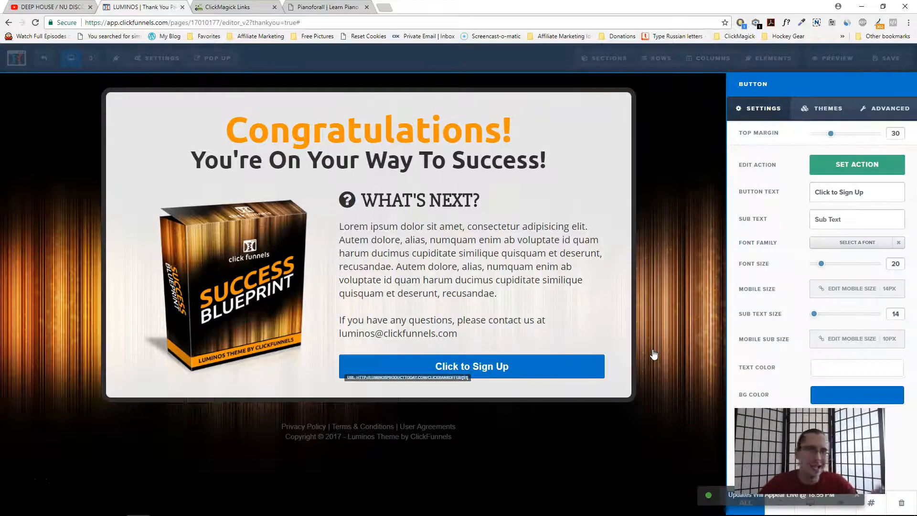
pyautogui.click(862, 166)
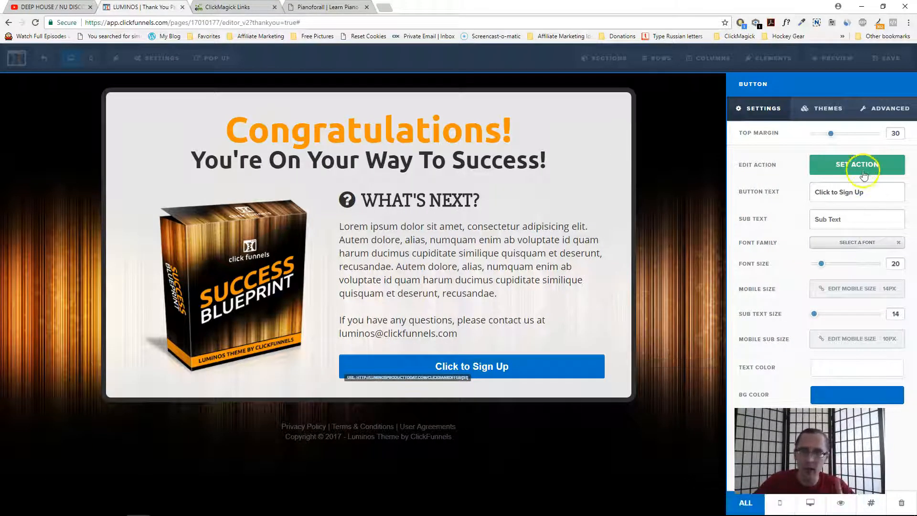
pyautogui.moveTo(881, 183); pyautogui.dragTo(905, 181)
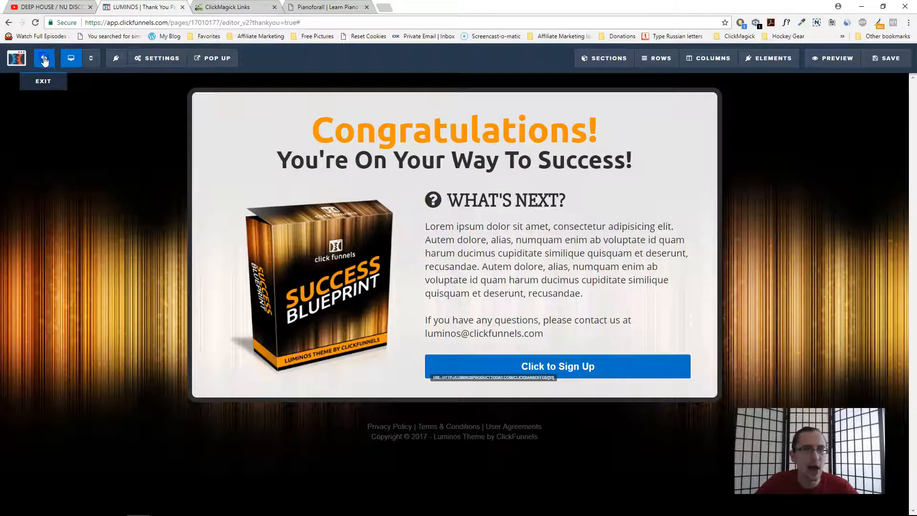
pyautogui.click(44, 57)
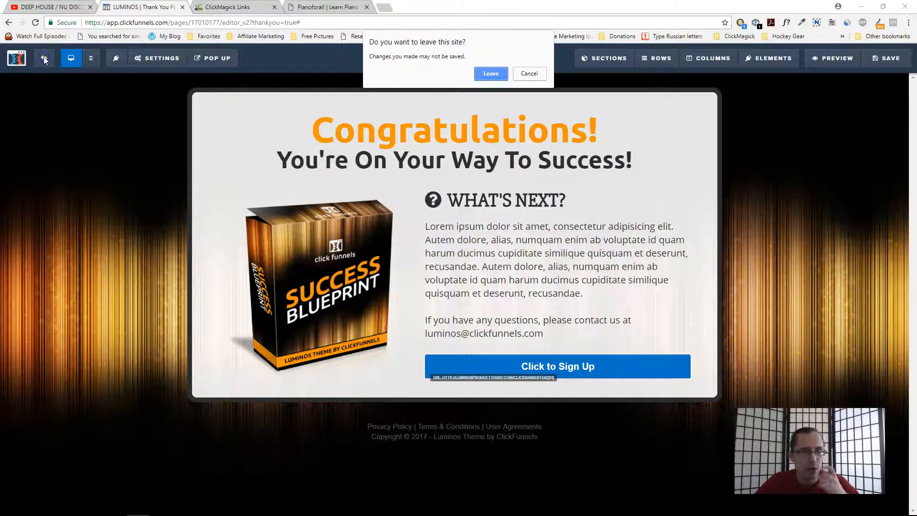
pyautogui.click(530, 74)
pyautogui.click(891, 54)
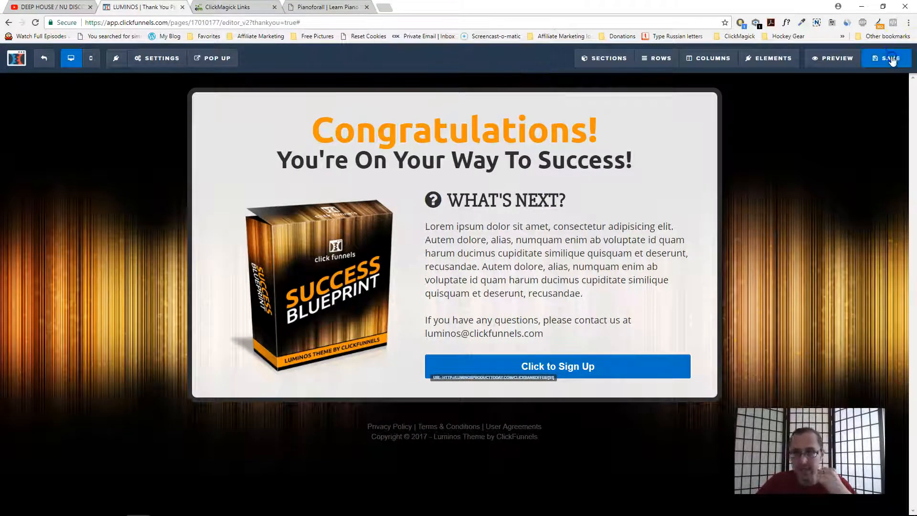
pyautogui.click(47, 61)
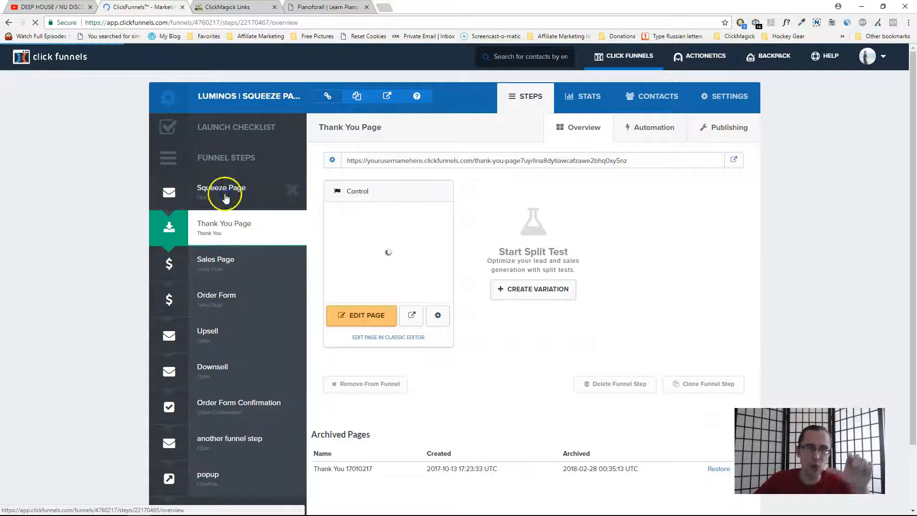
# - Reopen the A Thank You Page link in ClickMagick and inspect the end of its Primary URL
pyautogui.click(225, 198)
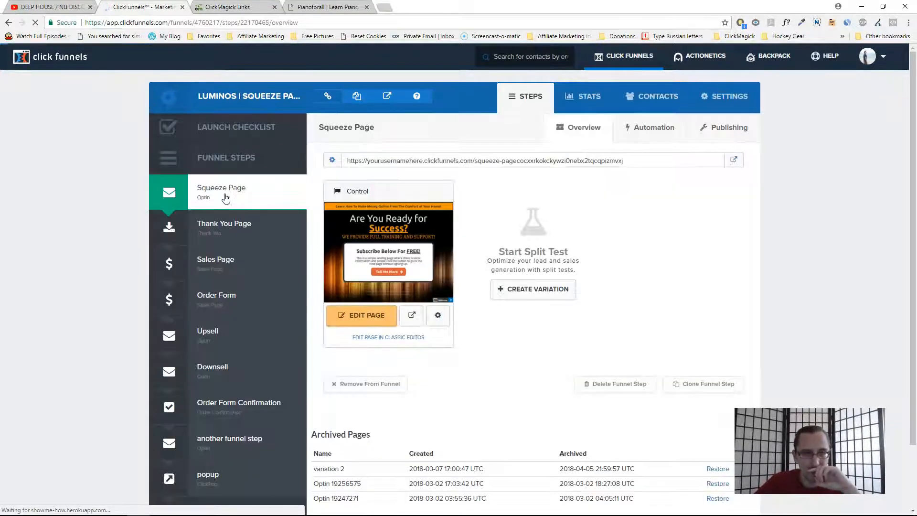
pyautogui.click(234, 7)
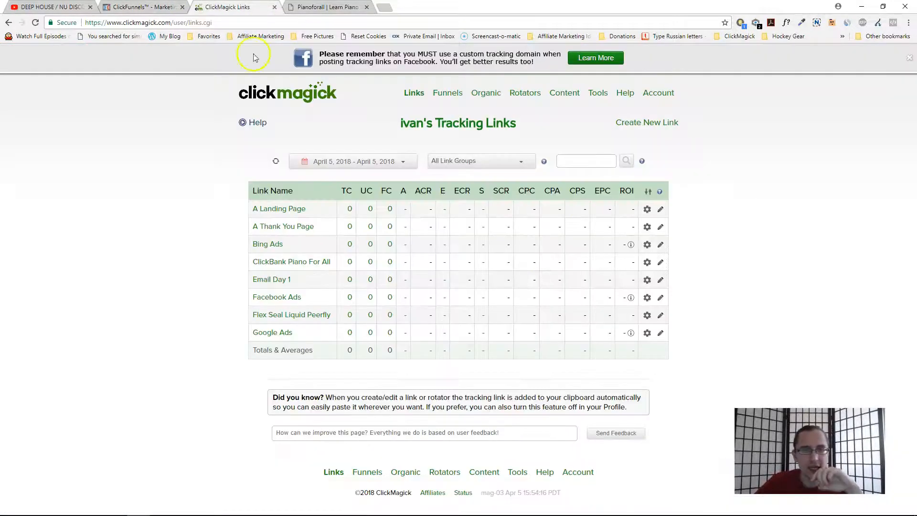
pyautogui.click(297, 227)
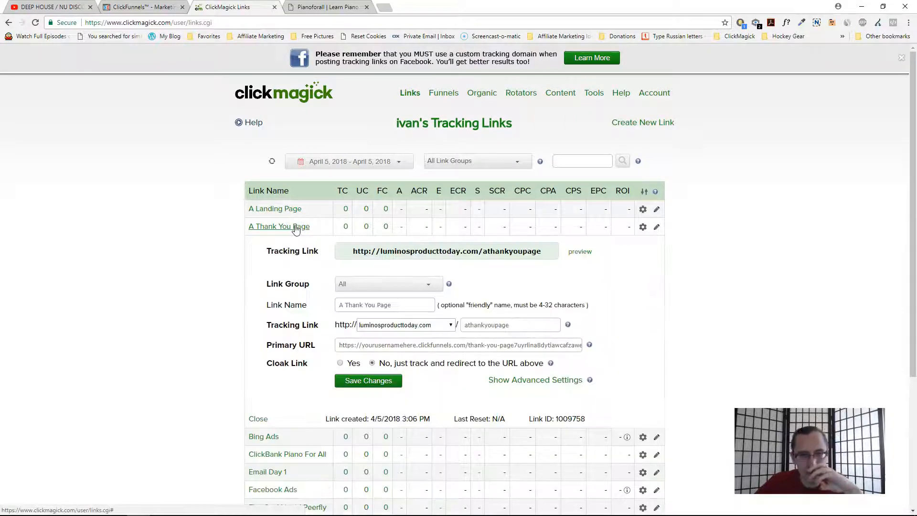
pyautogui.moveTo(473, 345); pyautogui.dragTo(615, 343)
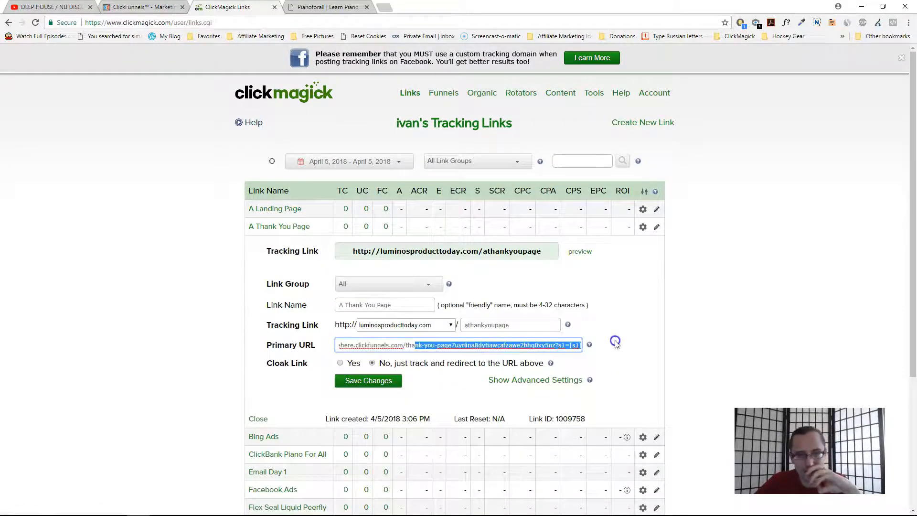
pyautogui.tripleClick(529, 345)
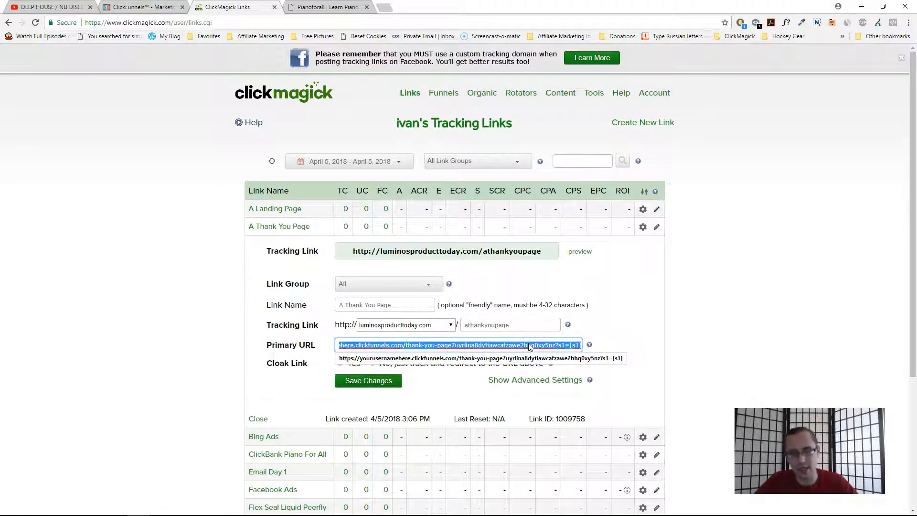
# - Set the Squeeze Page's Tell Me More button to go to the pasted thank-you-page URL ending ?s1=[s1], then save the page
pyautogui.click(295, 227)
pyautogui.click(152, 7)
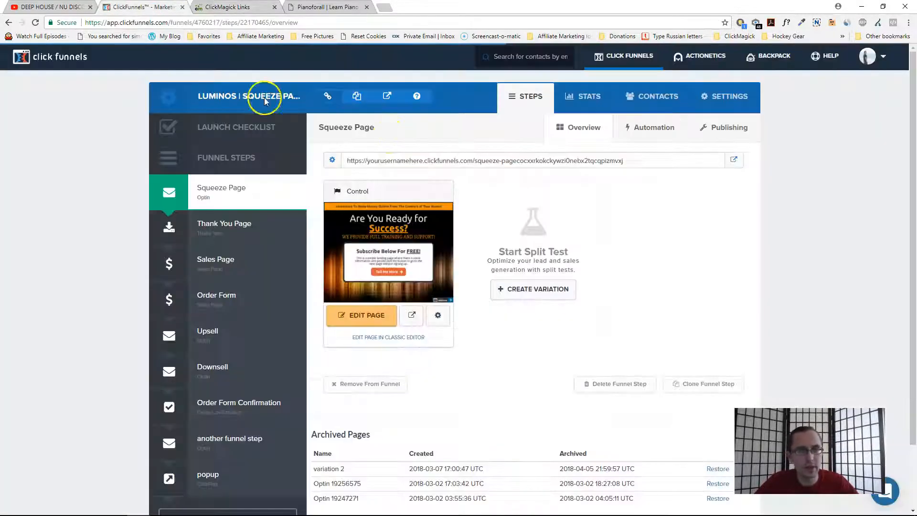
pyautogui.click(359, 315)
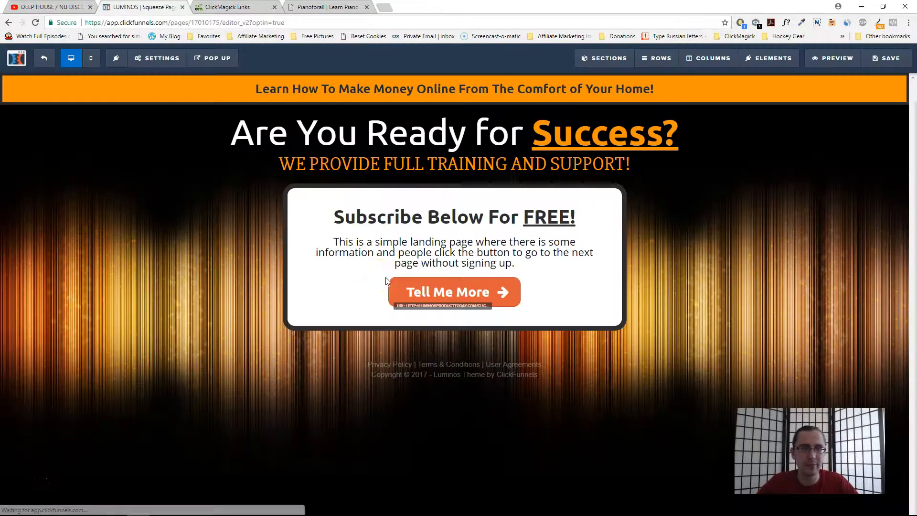
pyautogui.click(474, 292)
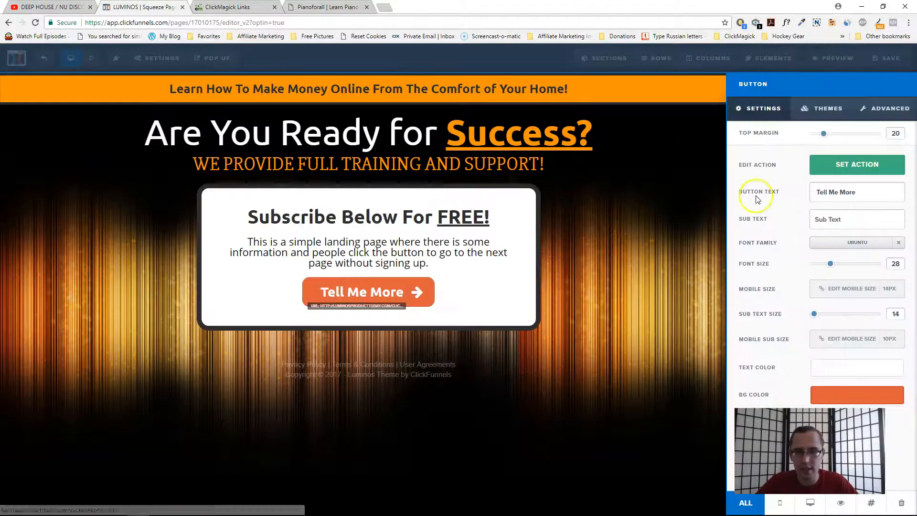
pyautogui.click(853, 165)
pyautogui.click(802, 184)
pyautogui.hotkey('ctrl', 'a')
pyautogui.hotkey('ctrl', 'v')
pyautogui.click(577, 168)
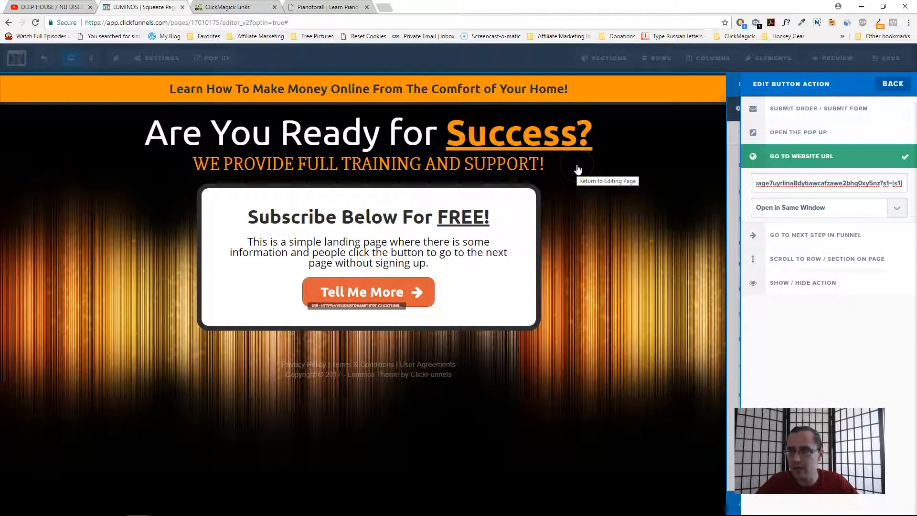
pyautogui.click(893, 58)
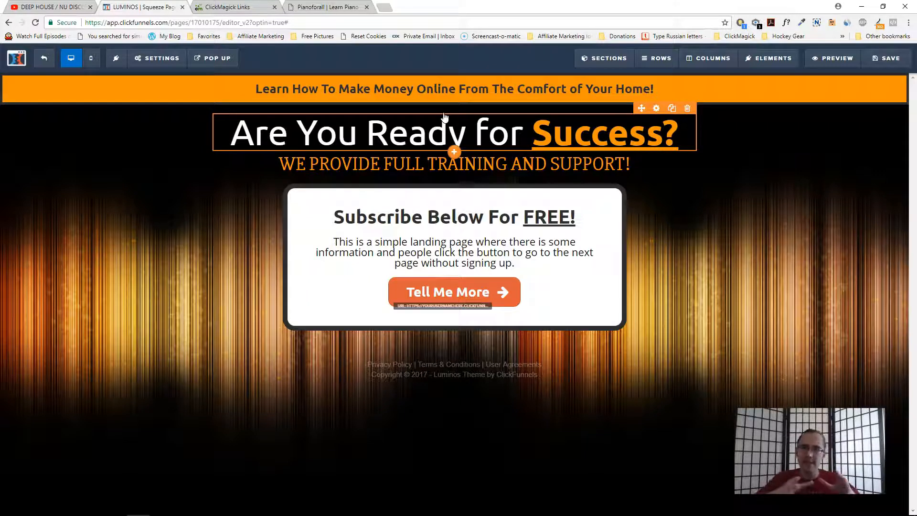
# - Copy the A Landing Page tracking link and open it in an incognito window with /keyword/querystring appended
pyautogui.click(366, 7)
pyautogui.click(228, 7)
pyautogui.click(280, 211)
pyautogui.click(411, 234)
pyautogui.rightClick(163, 506)
pyautogui.click(160, 436)
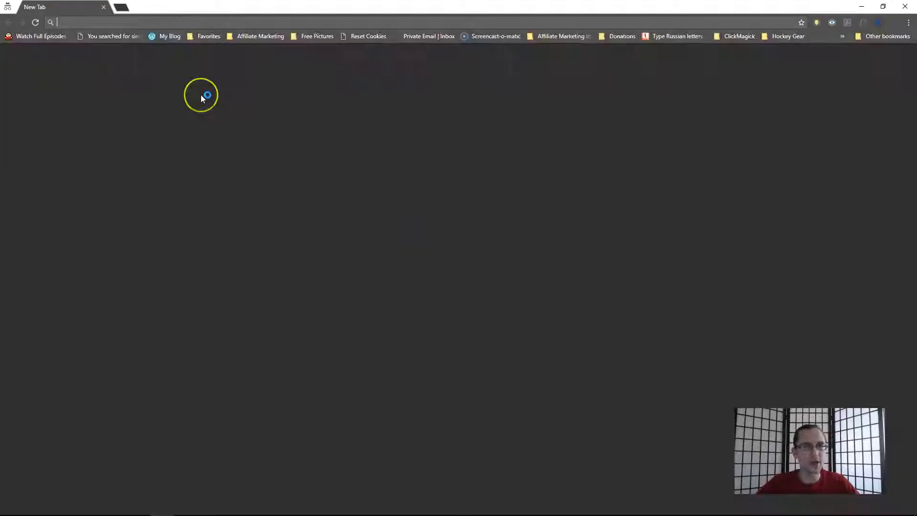
pyautogui.write('http://luminosproducttoday.com/luminos-lp')
pyautogui.write('/k')
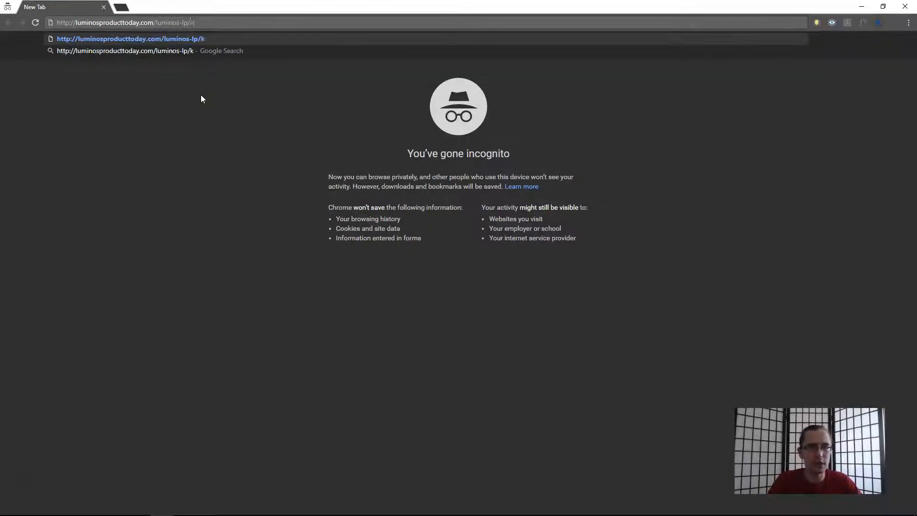
pyautogui.write('eyword/querystring')
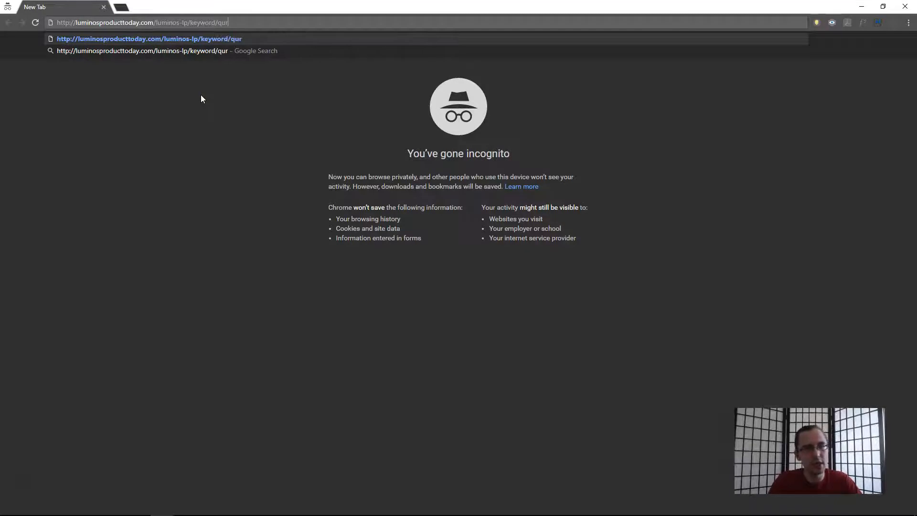
pyautogui.press('Return')
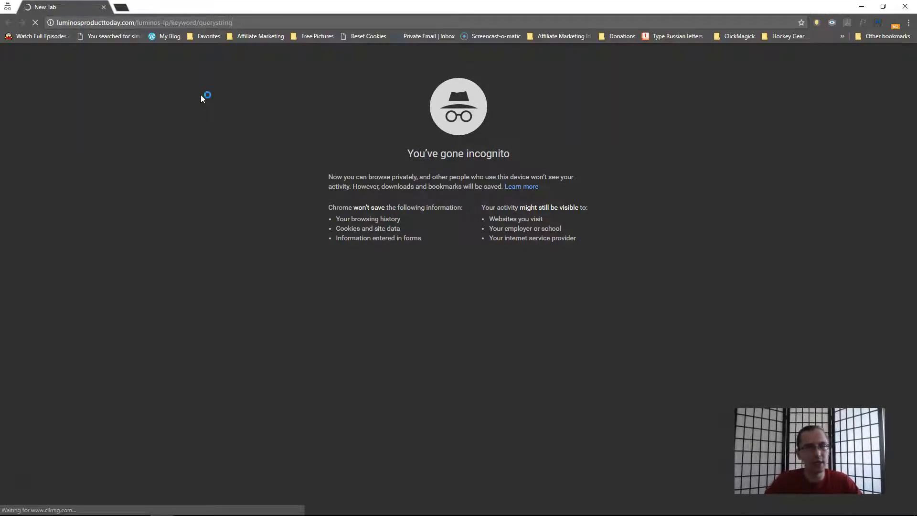
# - Refresh the ClickMagick link stats and inspect the A Landing Page click breakdown by sub-ID
pyautogui.hotkey('alt', 'Tab')
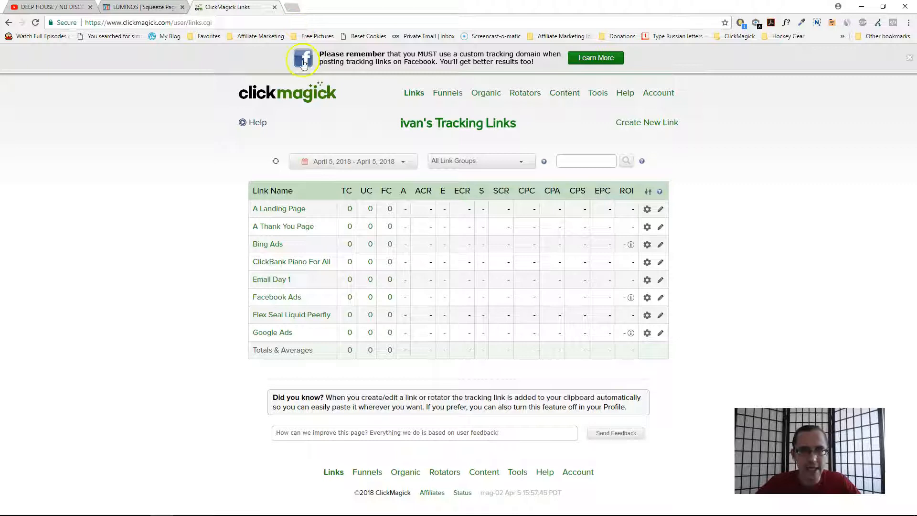
pyautogui.click(277, 162)
pyautogui.click(275, 162)
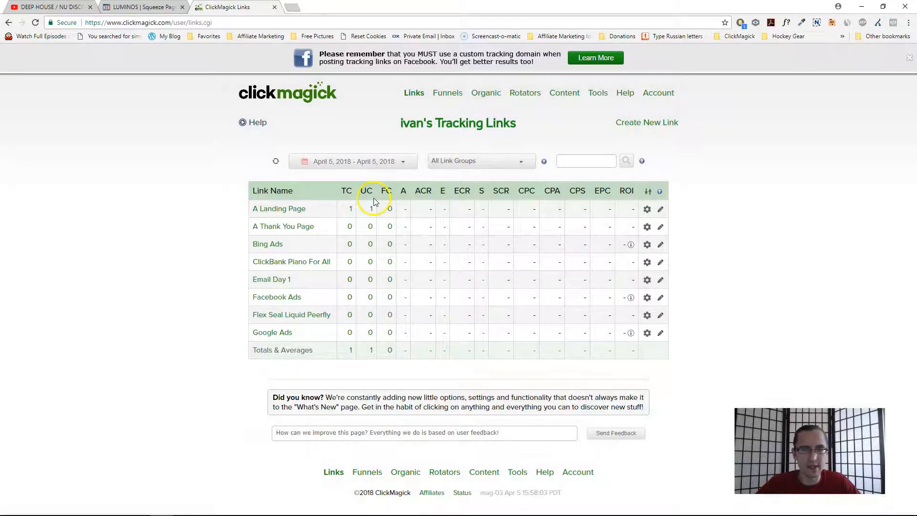
pyautogui.click(350, 209)
pyautogui.doubleClick(380, 314)
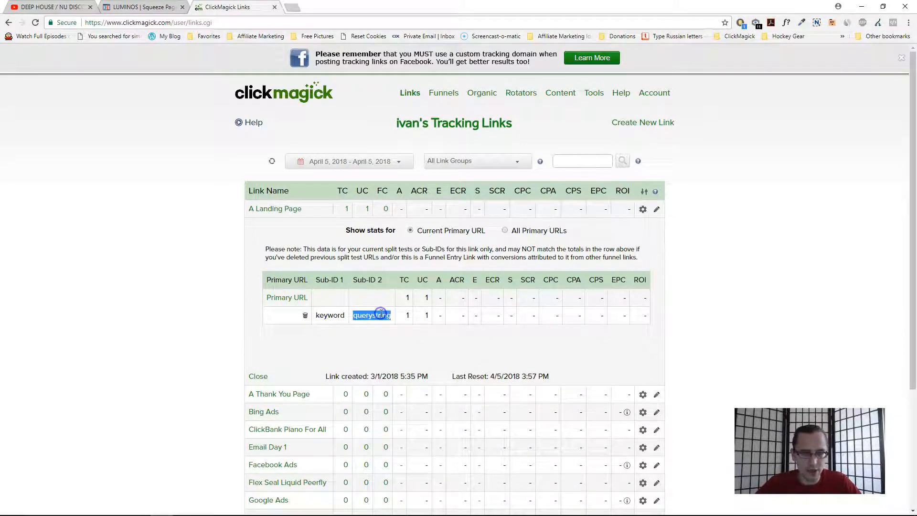
pyautogui.click(347, 209)
# - Test the funnel in incognito: continue to the thank you page, check its s1 value, and follow Click to Sign Up
pyautogui.hotkey('alt', 'Tab')
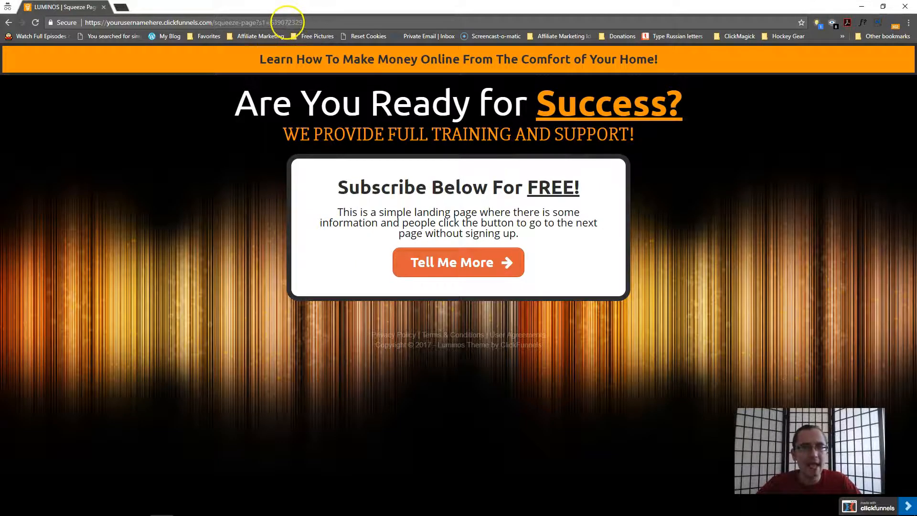
pyautogui.click(222, 167)
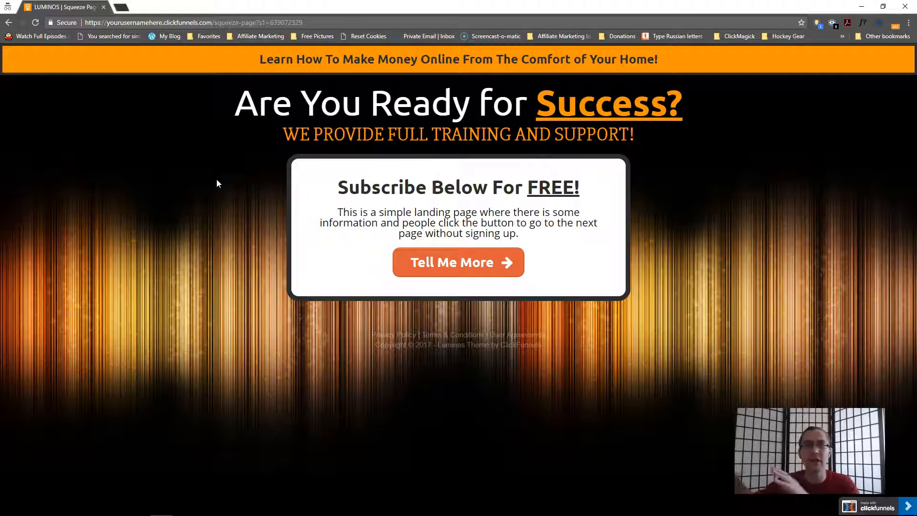
pyautogui.click(449, 264)
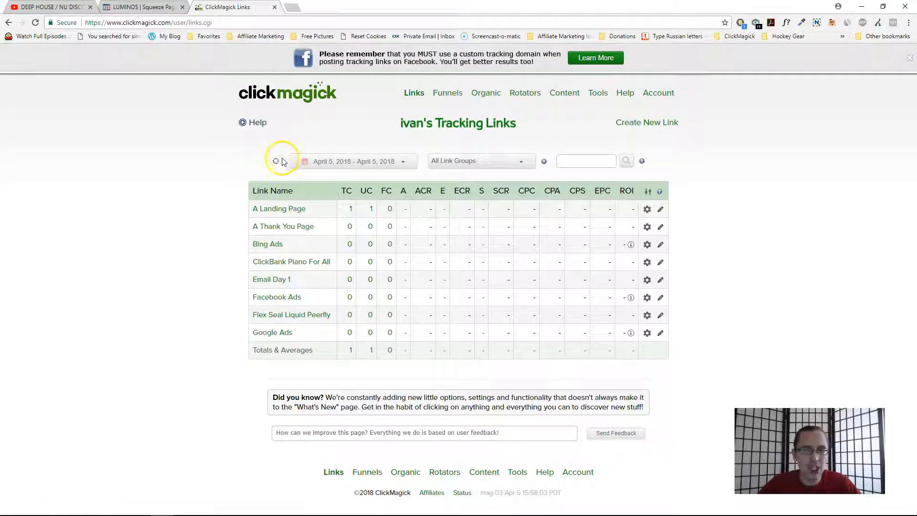
pyautogui.click(276, 161)
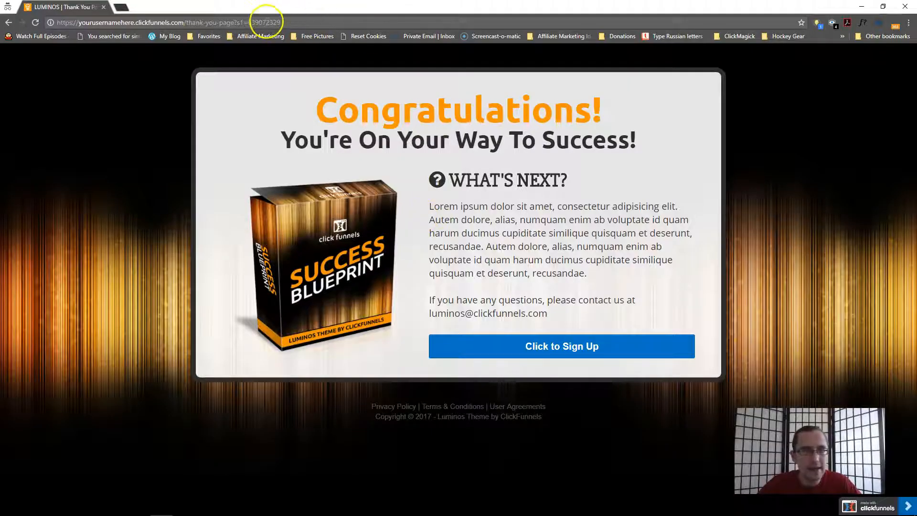
pyautogui.moveTo(266, 23); pyautogui.dragTo(288, 22)
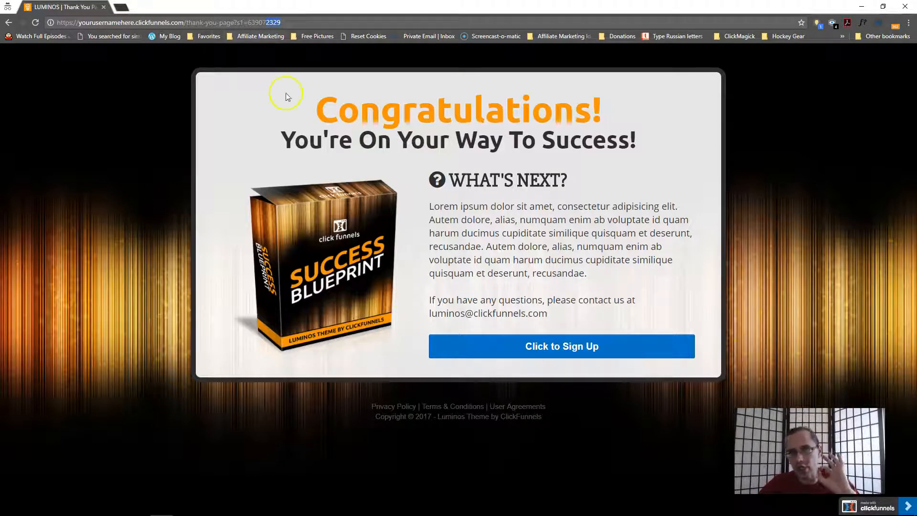
pyautogui.click(492, 352)
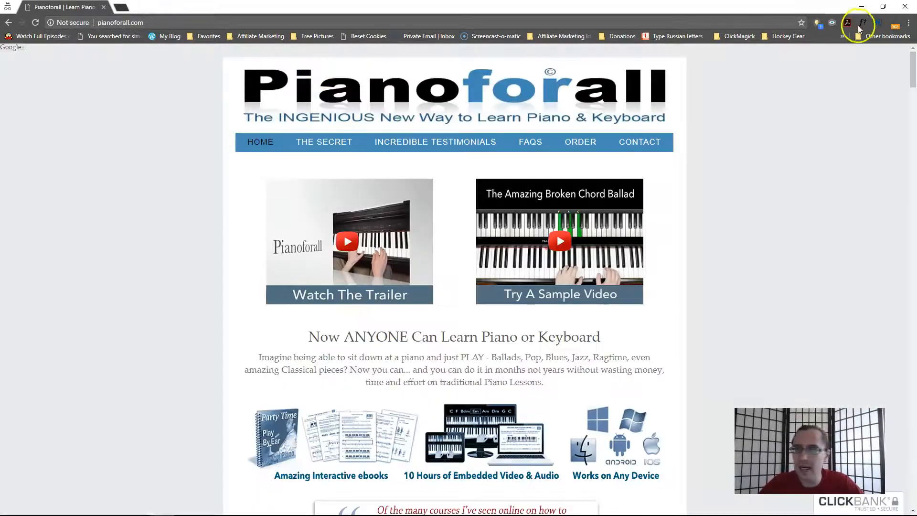
# - Inspect the Redirect Path chain to check the tid value passed to ClickBank
pyautogui.click(894, 24)
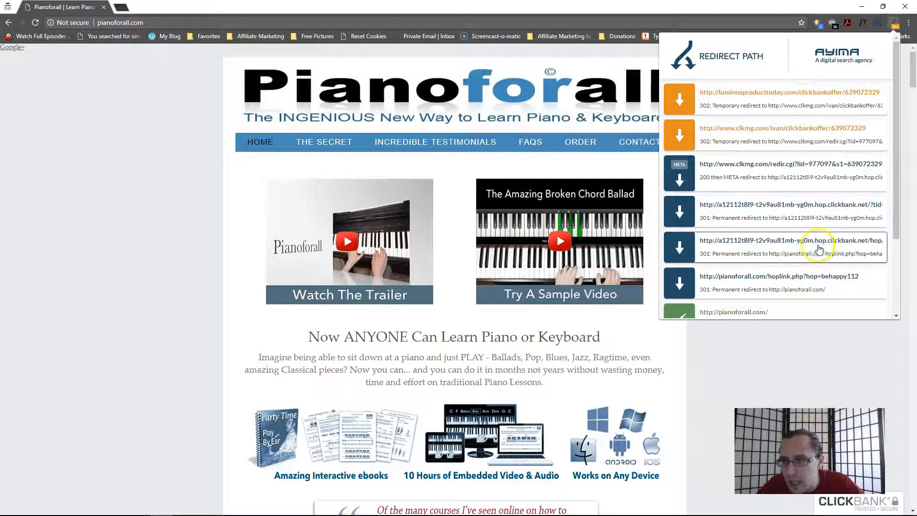
pyautogui.click(812, 211)
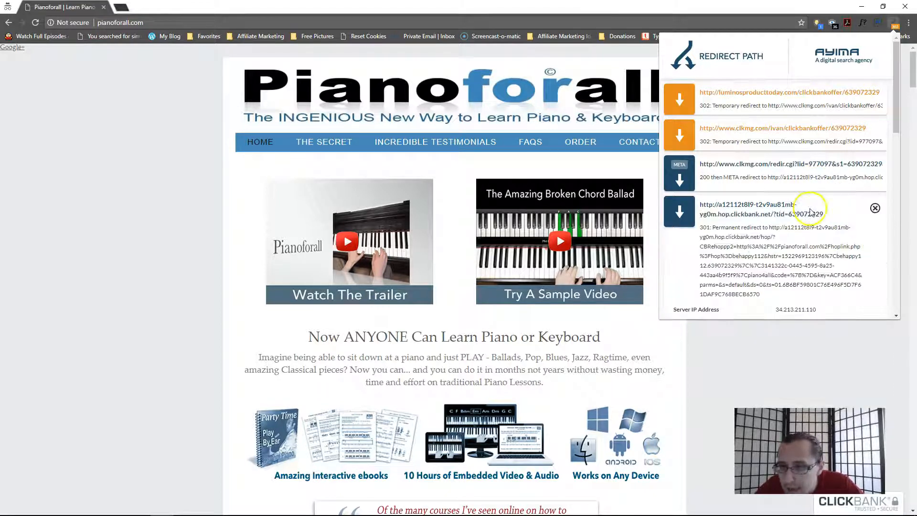
pyautogui.moveTo(808, 214); pyautogui.dragTo(824, 216)
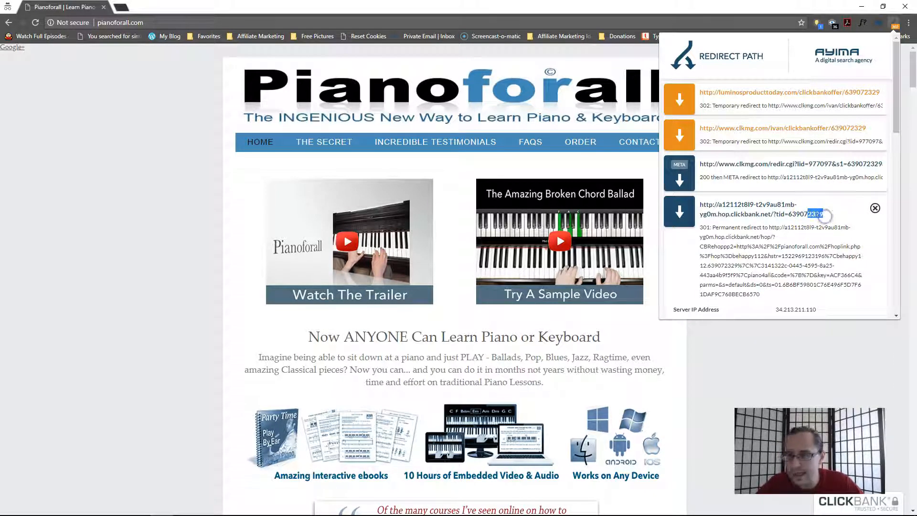
pyautogui.click(895, 28)
# - Refresh the ClickMagick link stats and expand the A Landing Page click details
pyautogui.hotkey('alt', 'Tab')
pyautogui.click(276, 161)
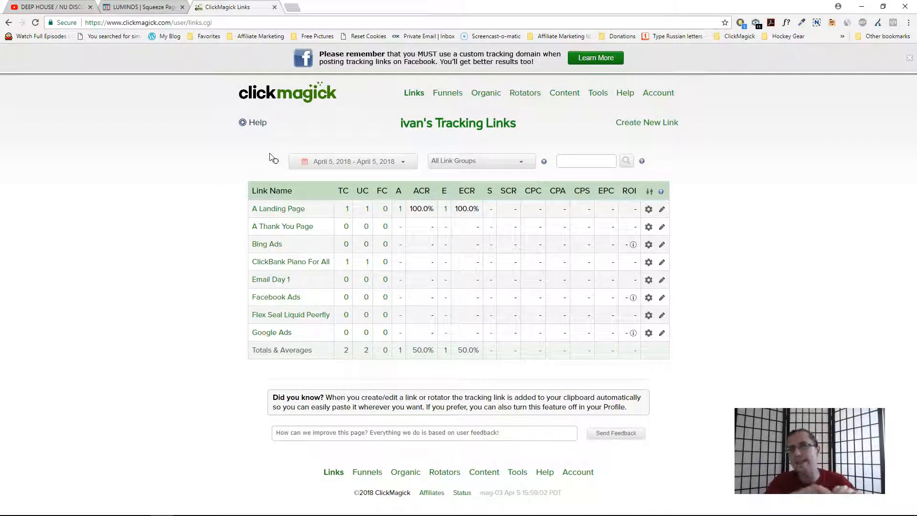
pyautogui.click(347, 208)
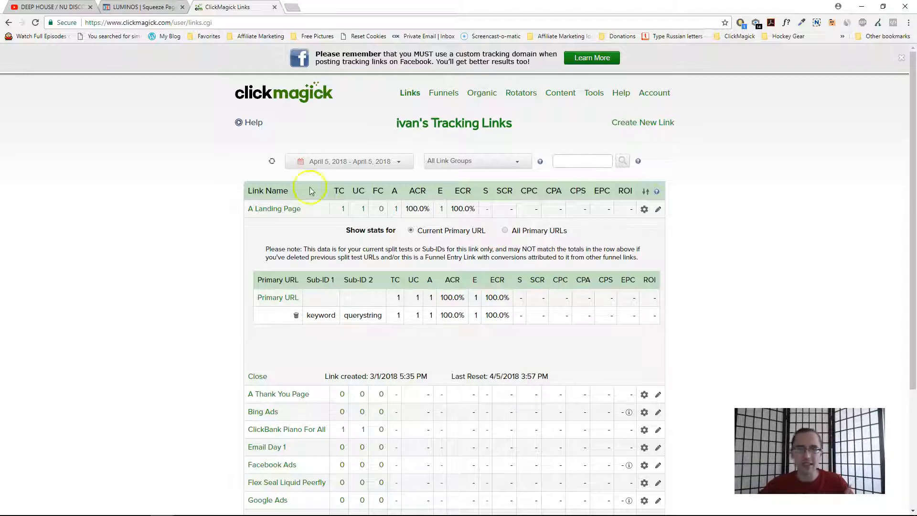
# - Open the A Landing Page link settings and examine the {clickid} token at the end of its Primary URL
pyautogui.click(265, 210)
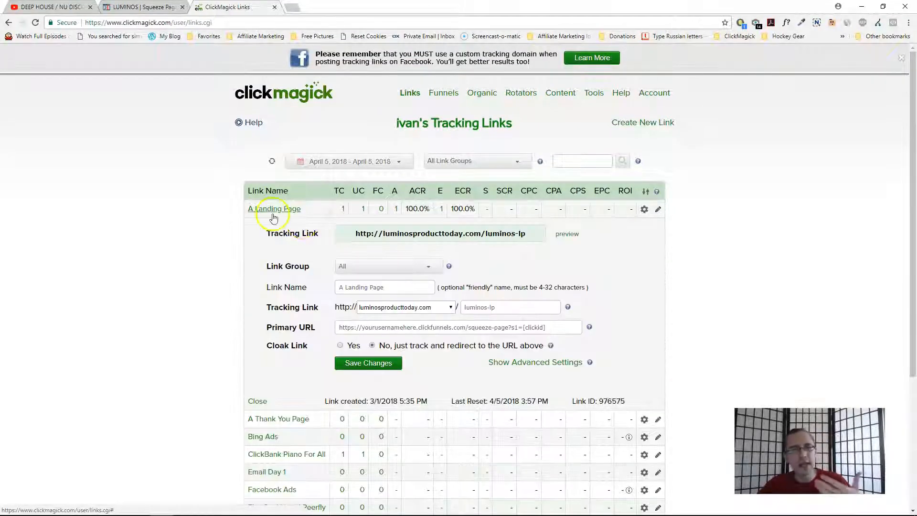
pyautogui.click(510, 329)
pyautogui.doubleClick(531, 327)
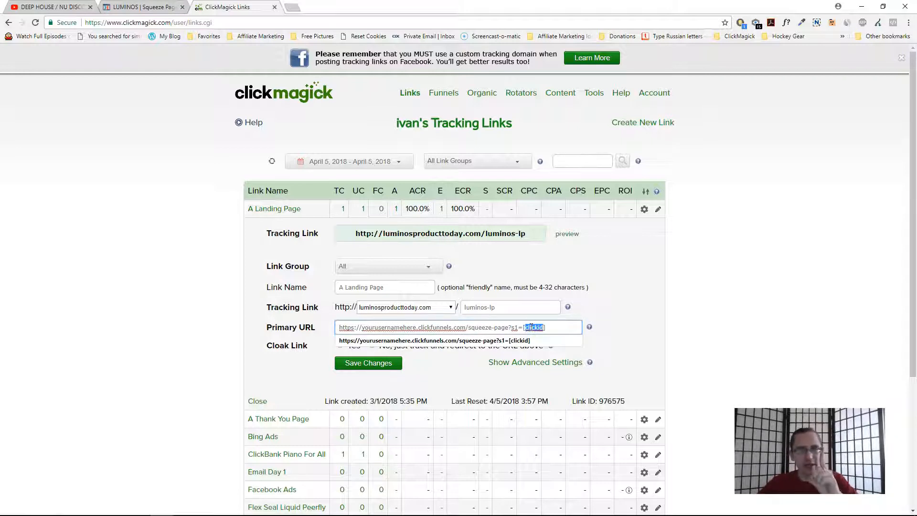
pyautogui.doubleClick(532, 326)
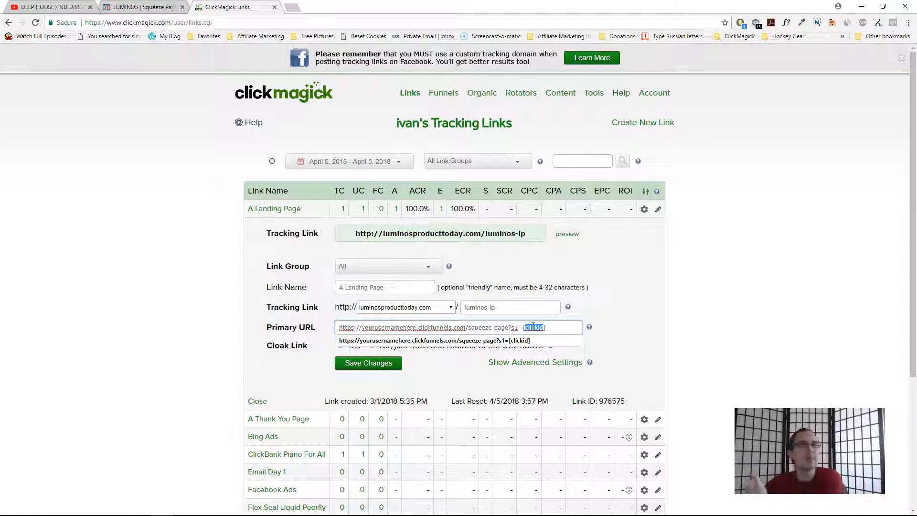
pyautogui.click(260, 210)
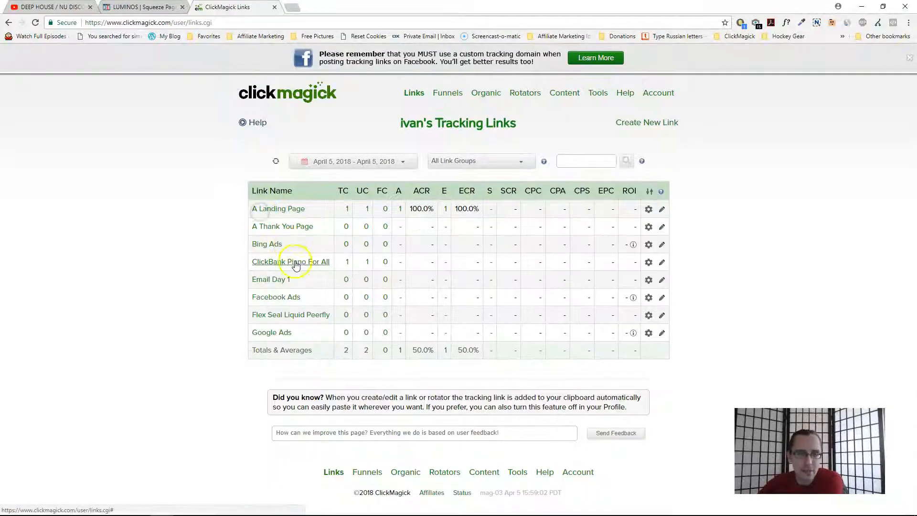
# - Open the ClickBank Piano For All link settings, examine the tid=[s1] parameter in its Primary URL, and select its tracking link
pyautogui.click(296, 263)
pyautogui.click(500, 379)
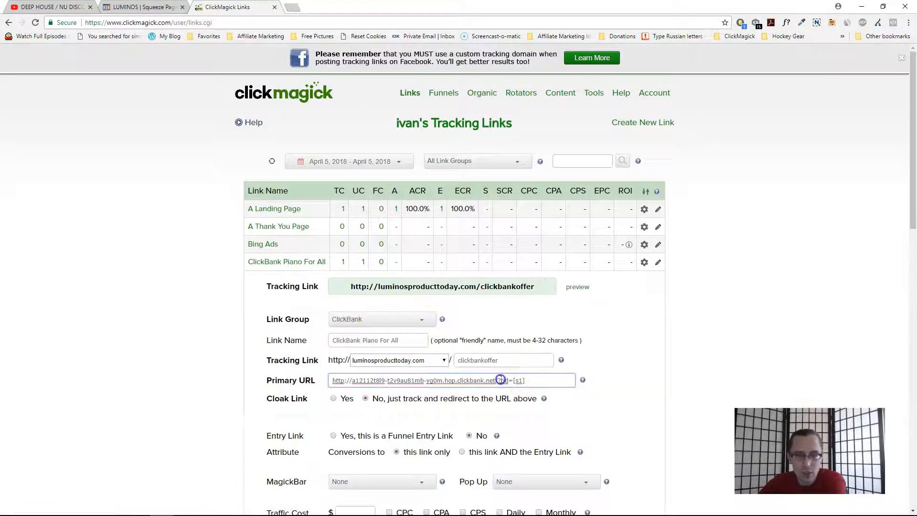
pyautogui.doubleClick(500, 379)
pyautogui.moveTo(509, 382); pyautogui.dragTo(501, 380)
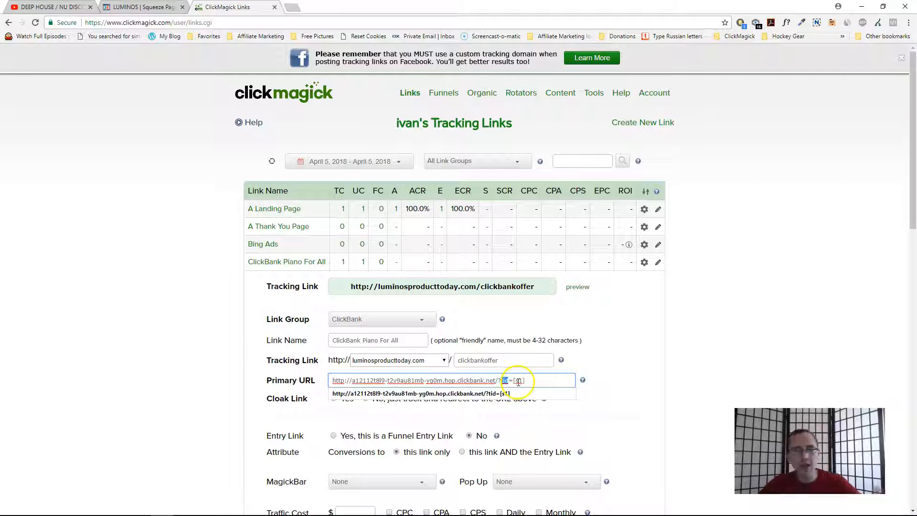
pyautogui.doubleClick(518, 380)
pyautogui.click(494, 381)
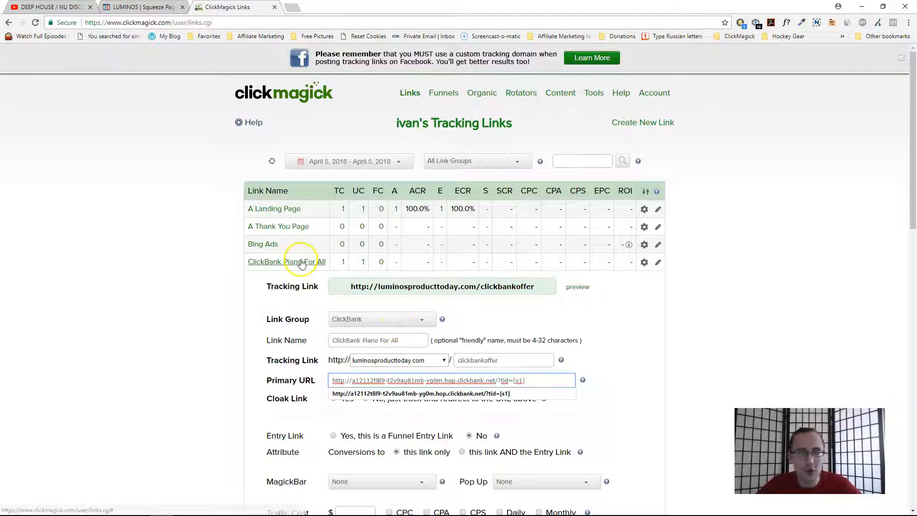
pyautogui.click(453, 281)
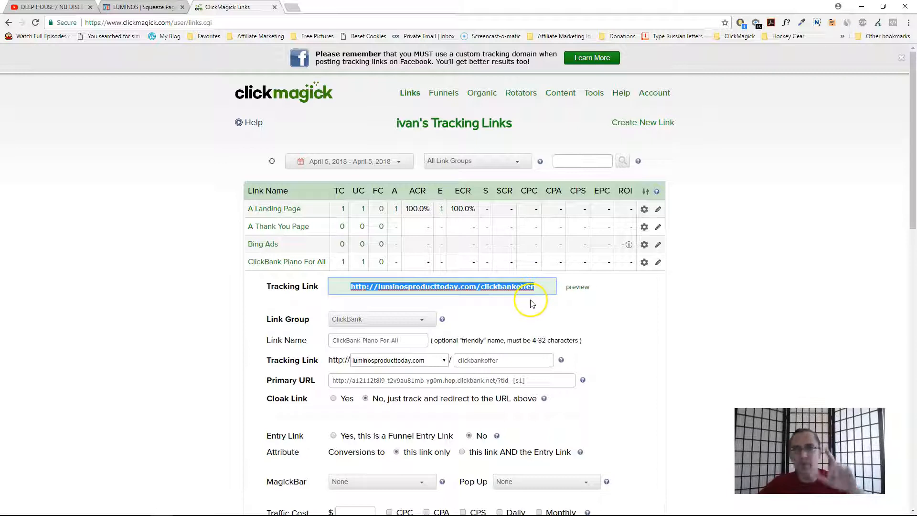
pyautogui.click(280, 262)
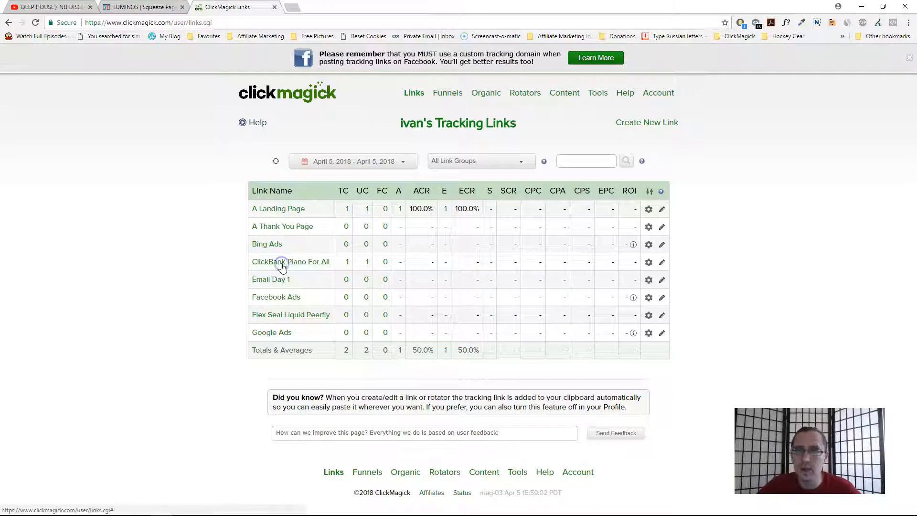